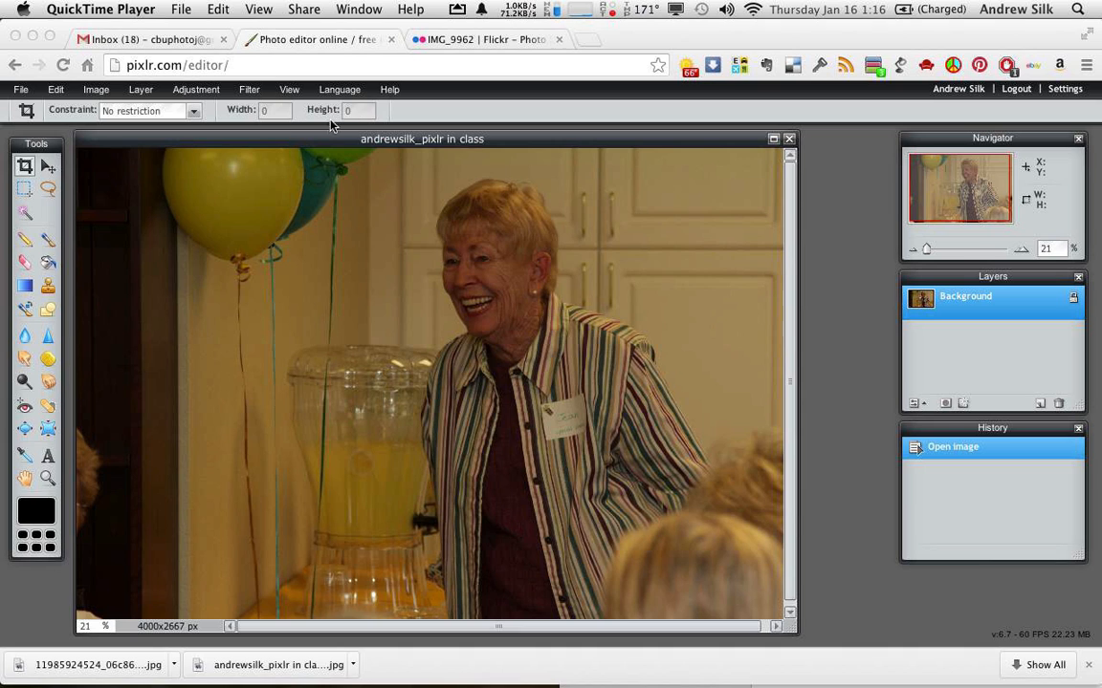
# - Switch the browser to presentation mode so the photo editor fills the screen
pyautogui.click(442, 93)
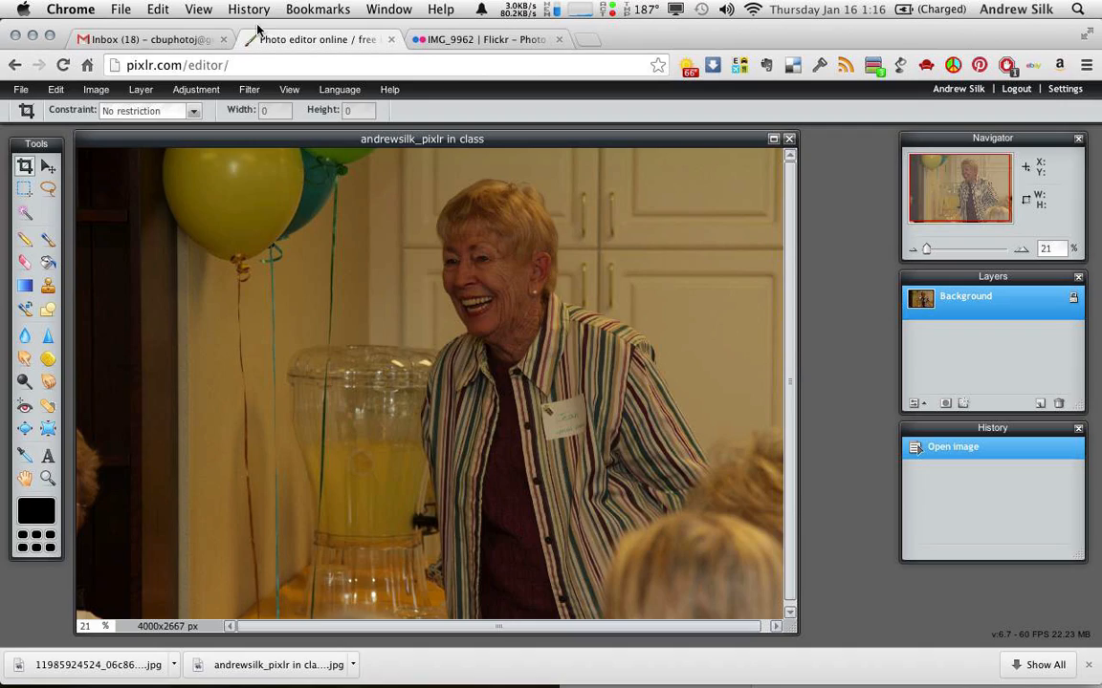
pyautogui.click(201, 9)
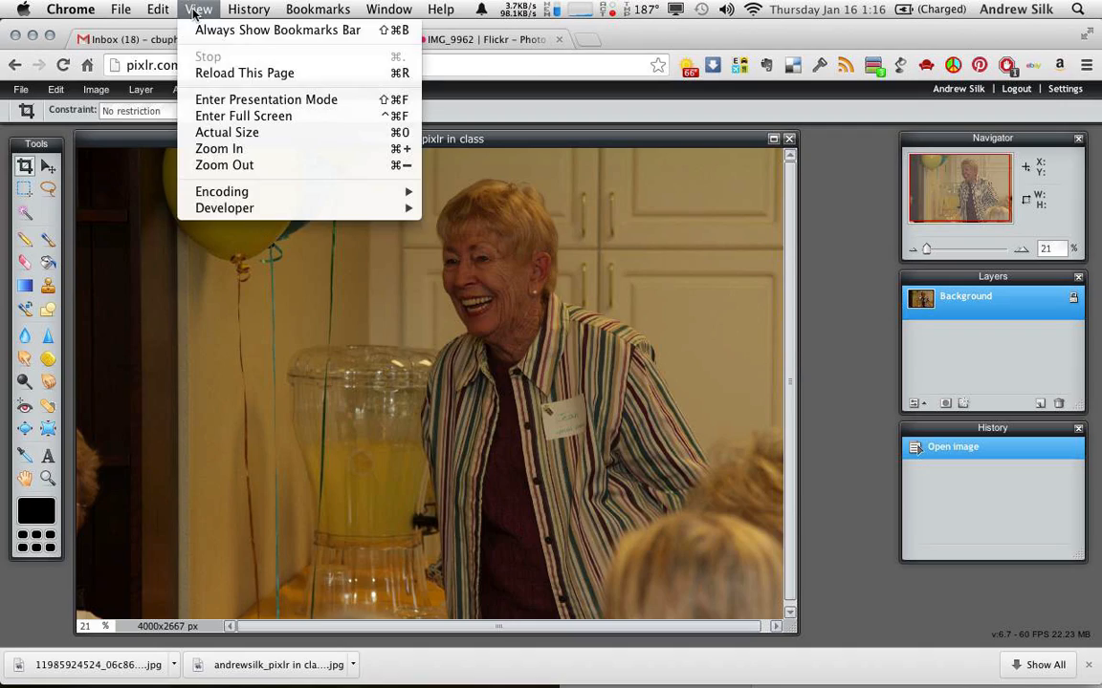
pyautogui.click(258, 101)
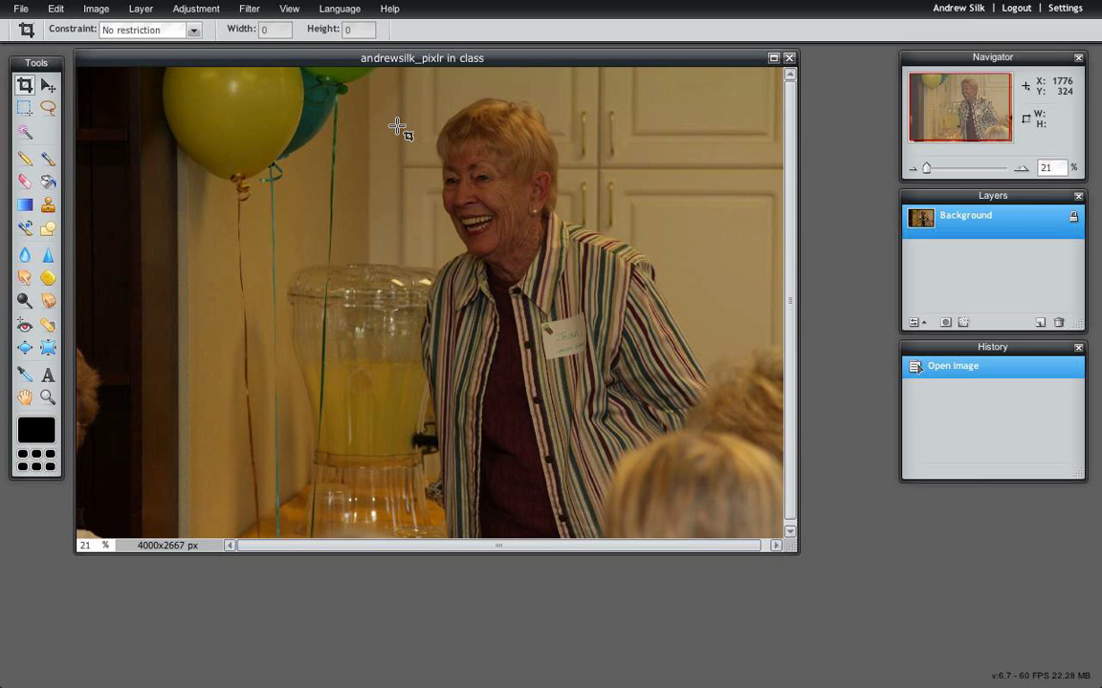
pyautogui.click(205, 9)
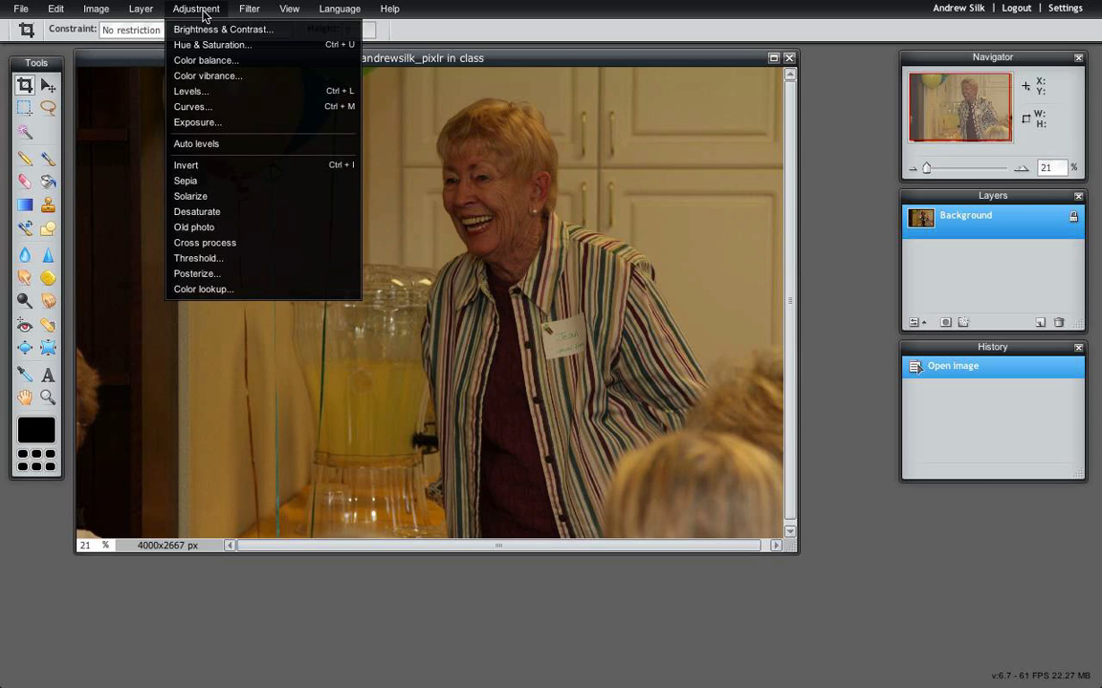
pyautogui.press('F1')
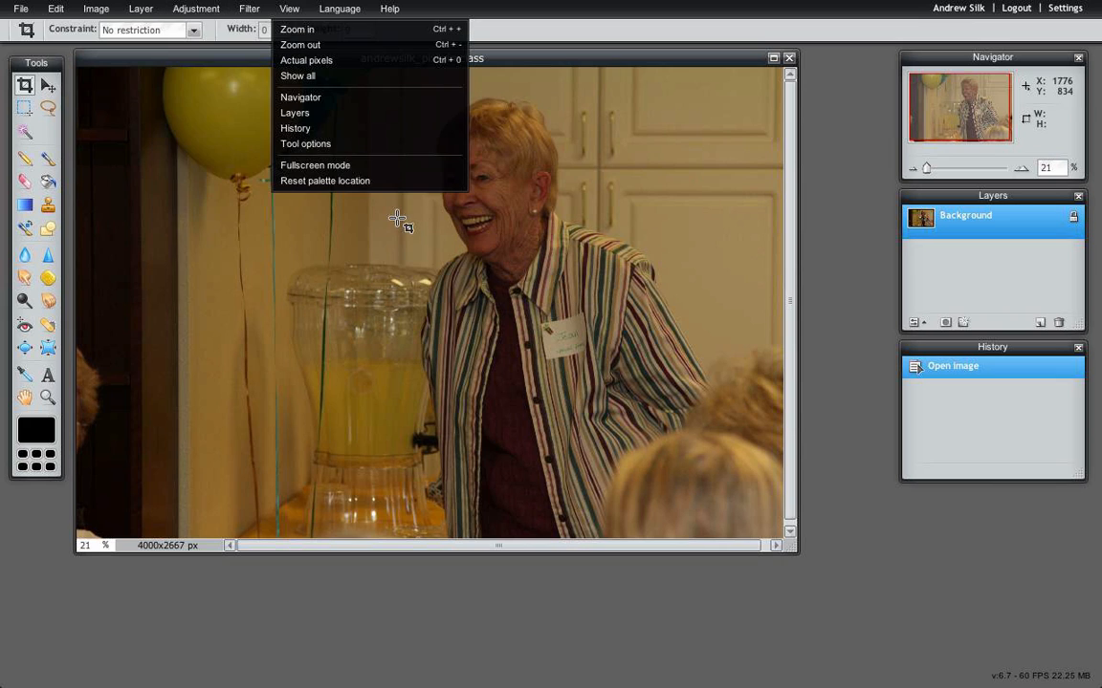
pyautogui.click(141, 9)
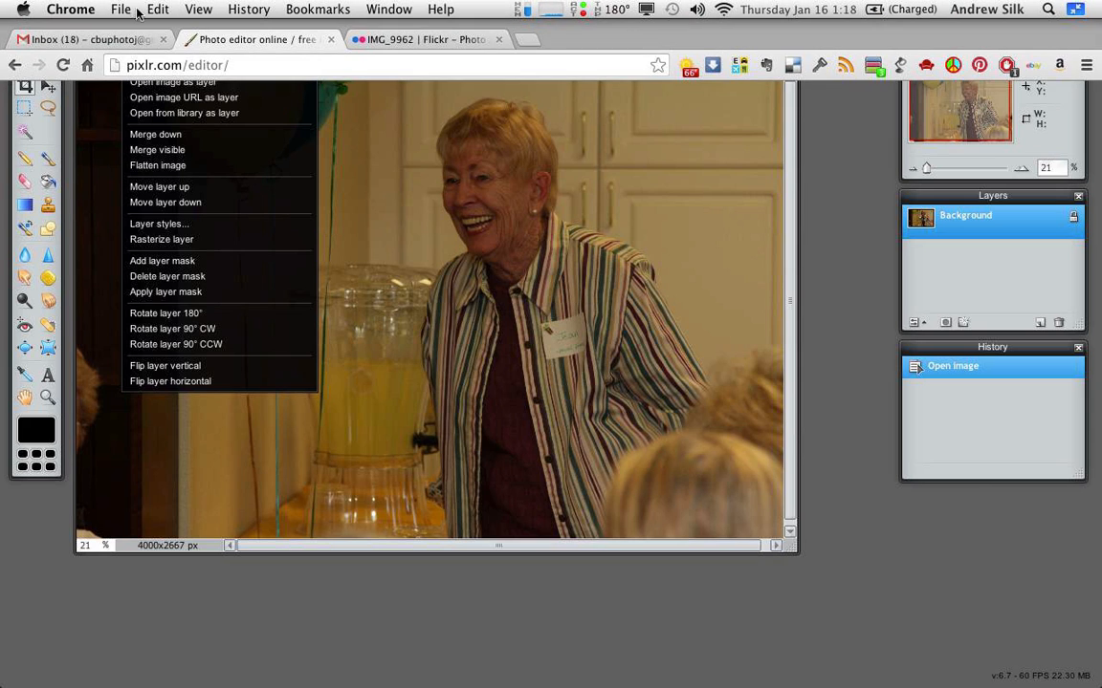
# - Try Auto levels on the photo and revert the image to its opened state
pyautogui.click(198, 10)
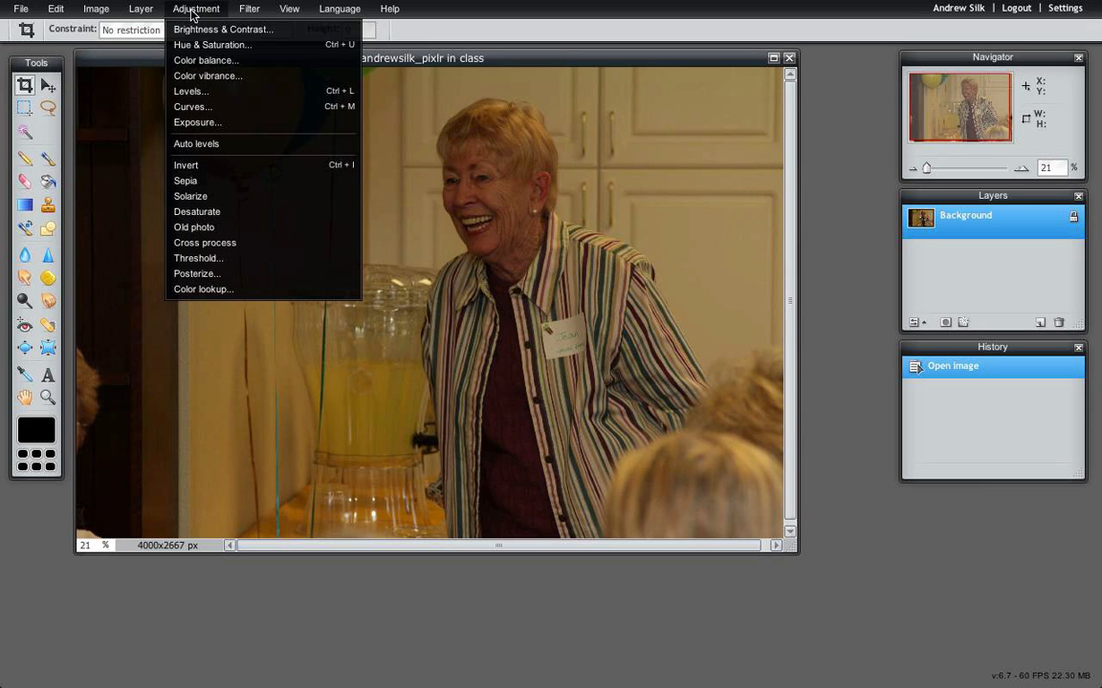
pyautogui.click(256, 146)
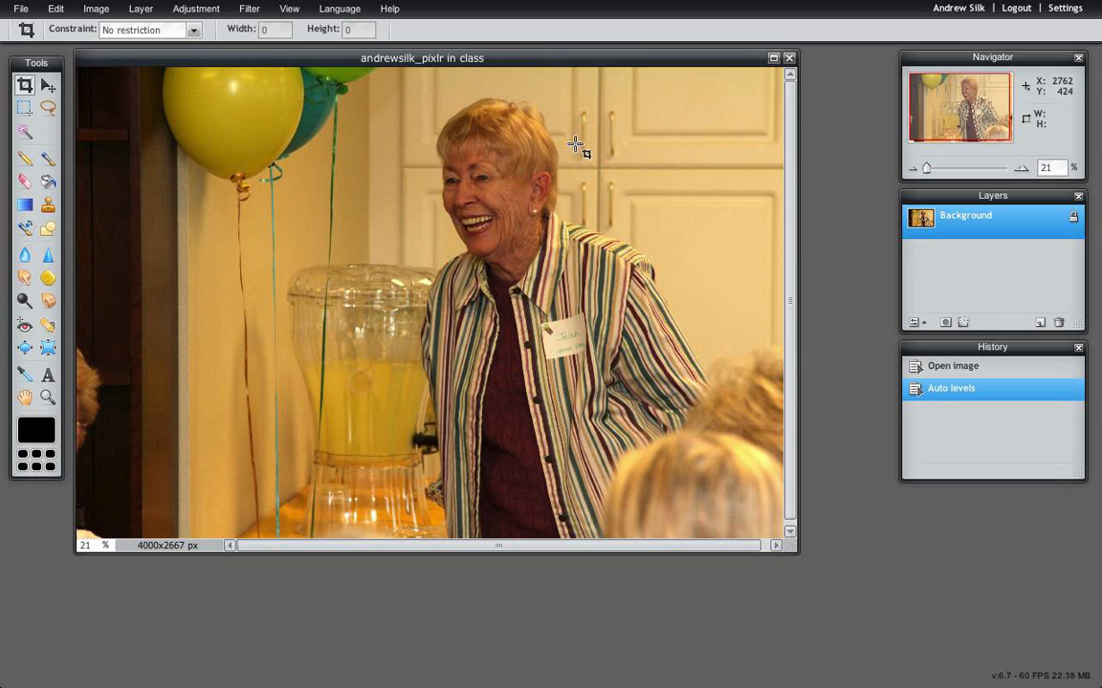
pyautogui.click(962, 370)
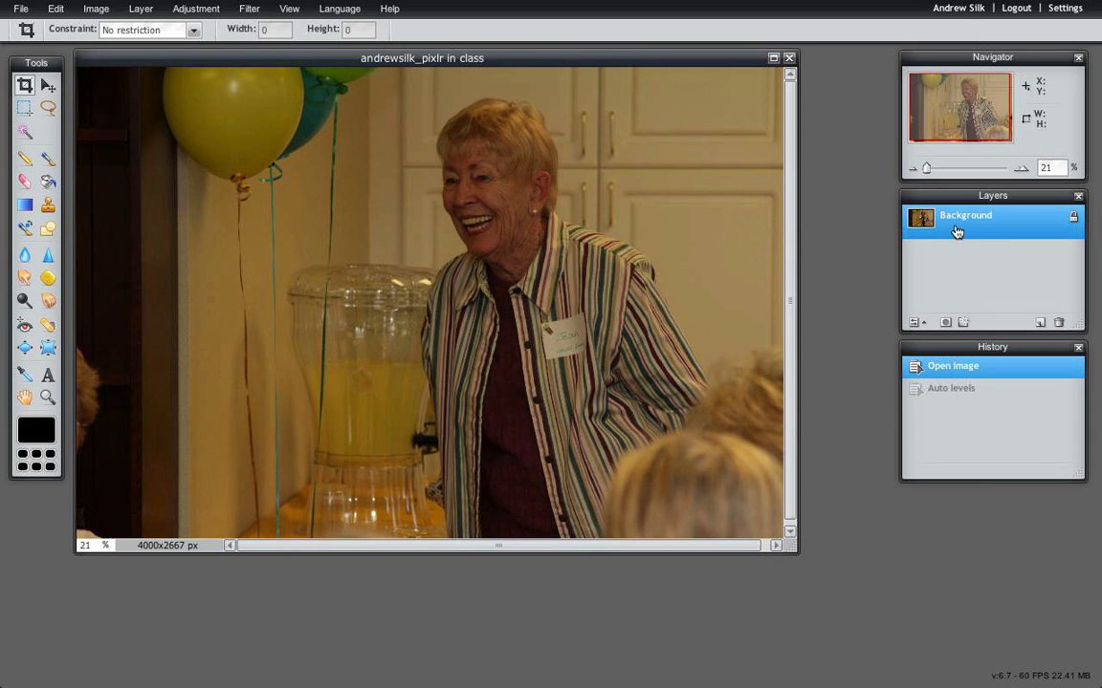
# - Add an empty layer, and copy the entire Background image into another layer above it
pyautogui.click(1040, 324)
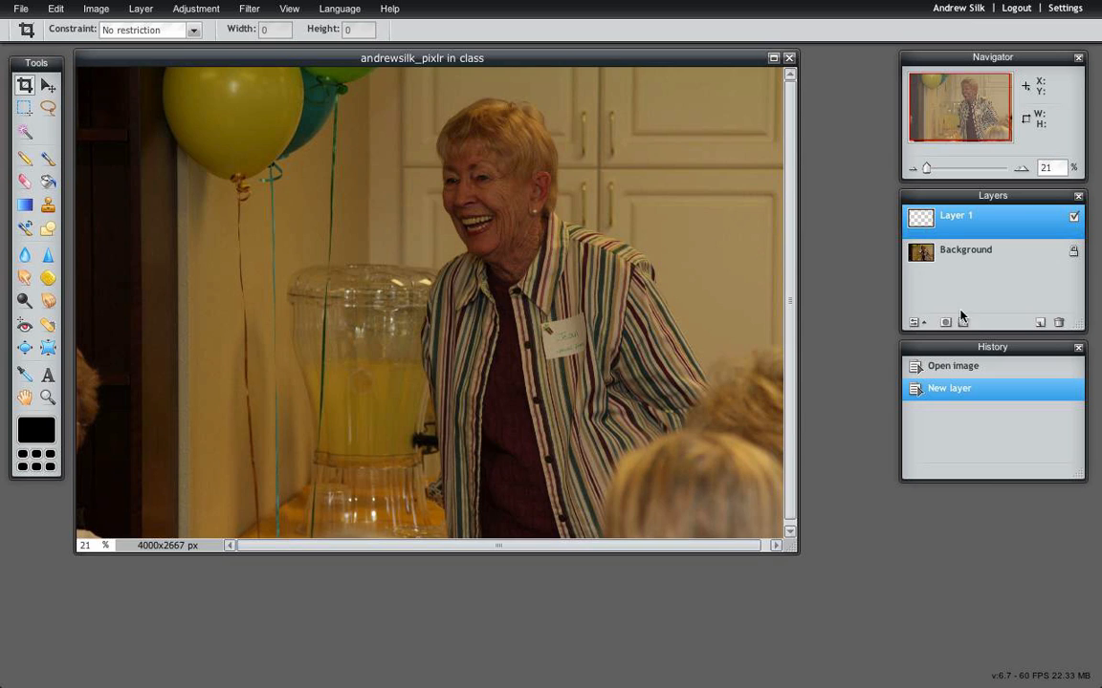
pyautogui.click(922, 257)
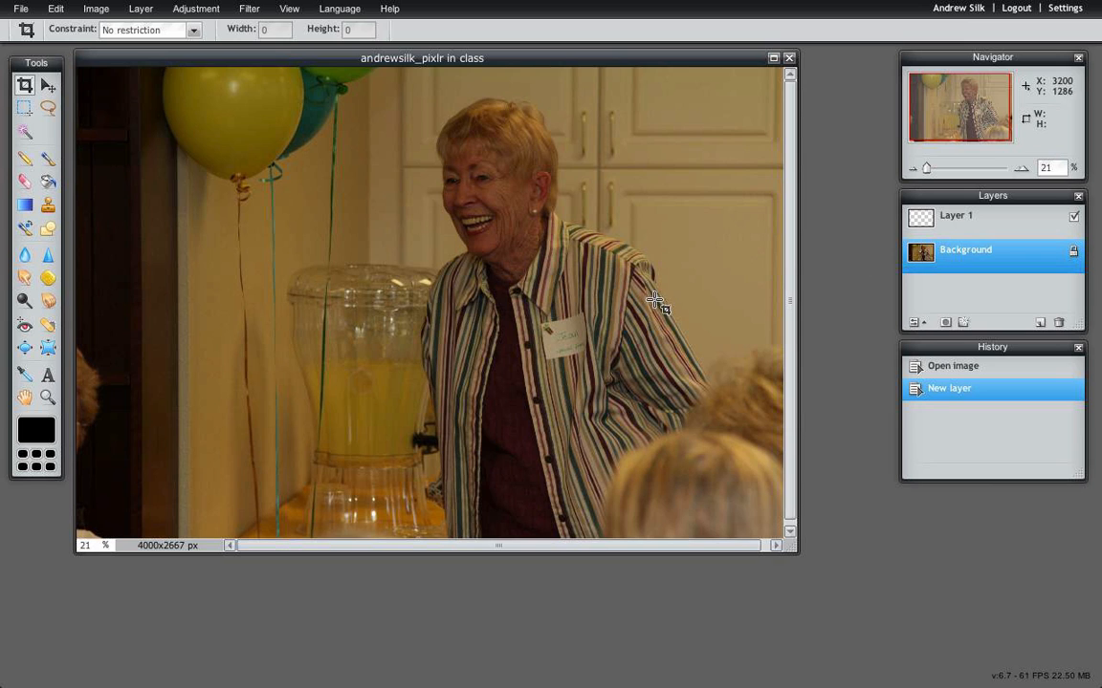
pyautogui.hotkey('ctrl', 'a')
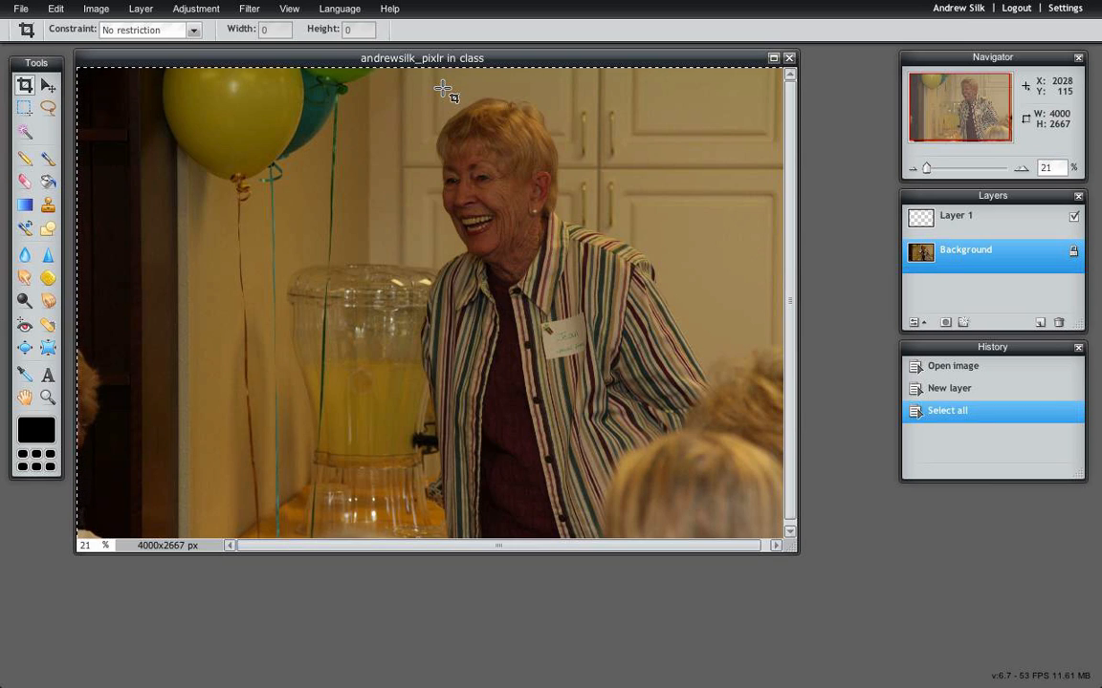
pyautogui.hotkey('ctrl', 'c')
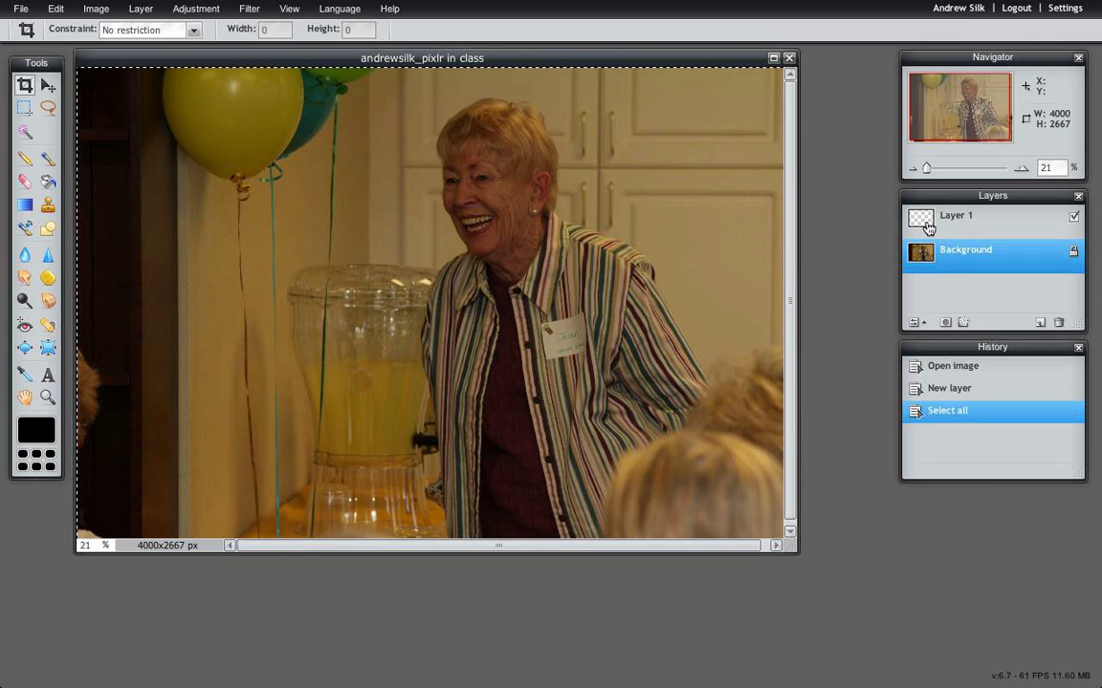
pyautogui.click(929, 224)
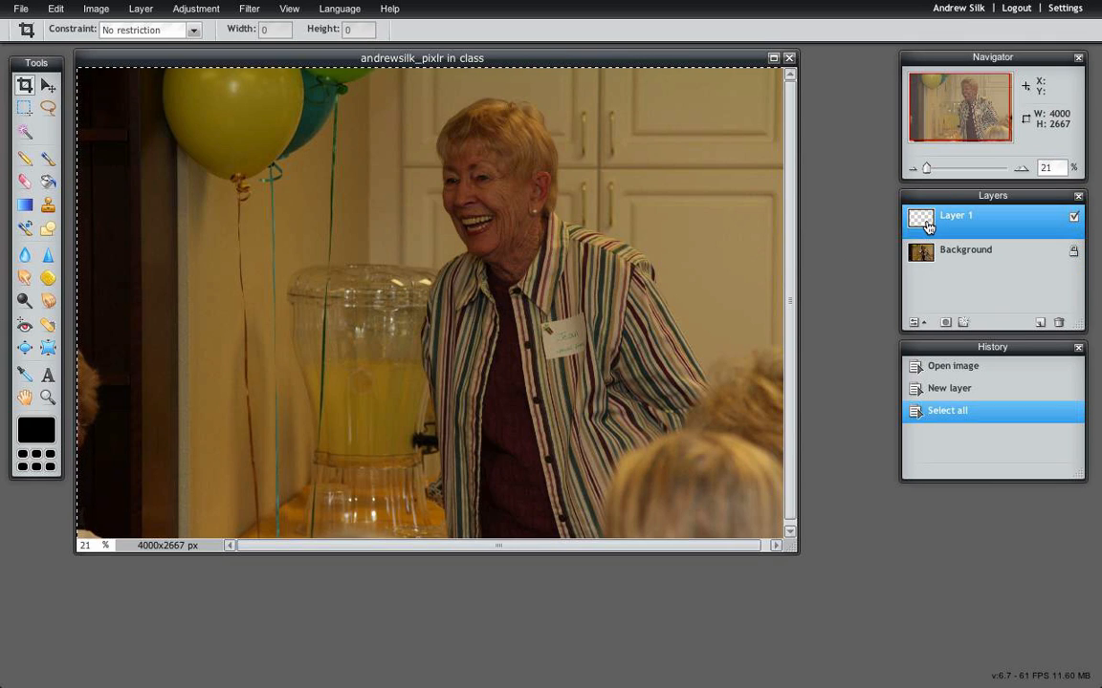
pyautogui.hotkey('ctrl', 'v')
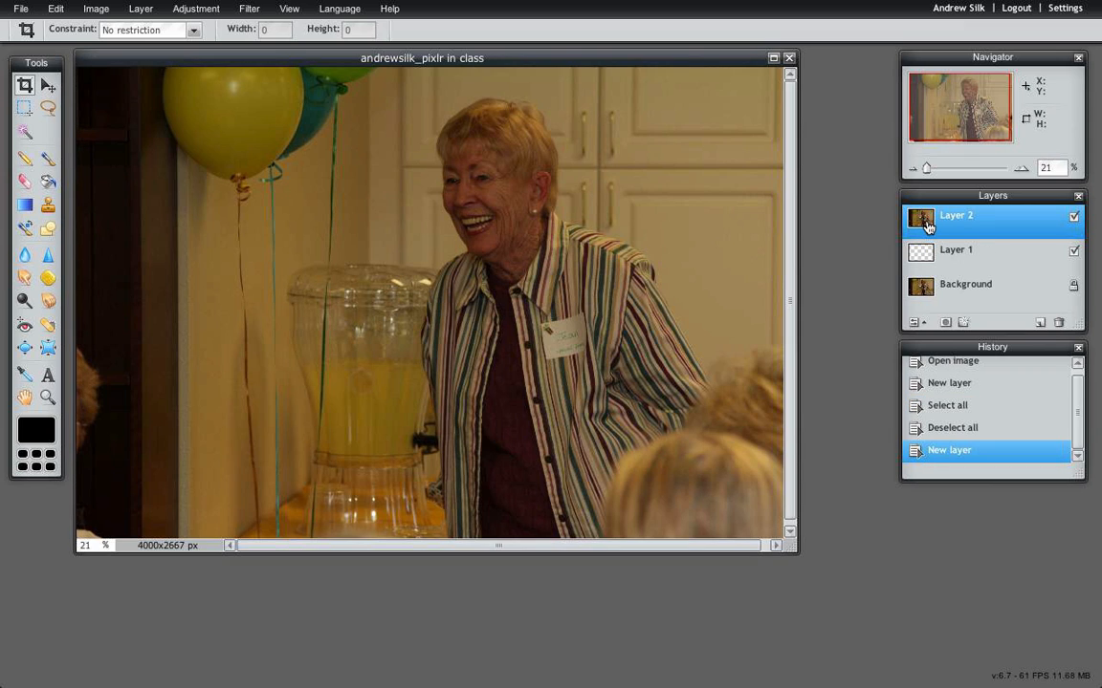
# - Delete the empty Layer 1 and make the pasted photo copy, Layer 2, the active layer
pyautogui.click(983, 256)
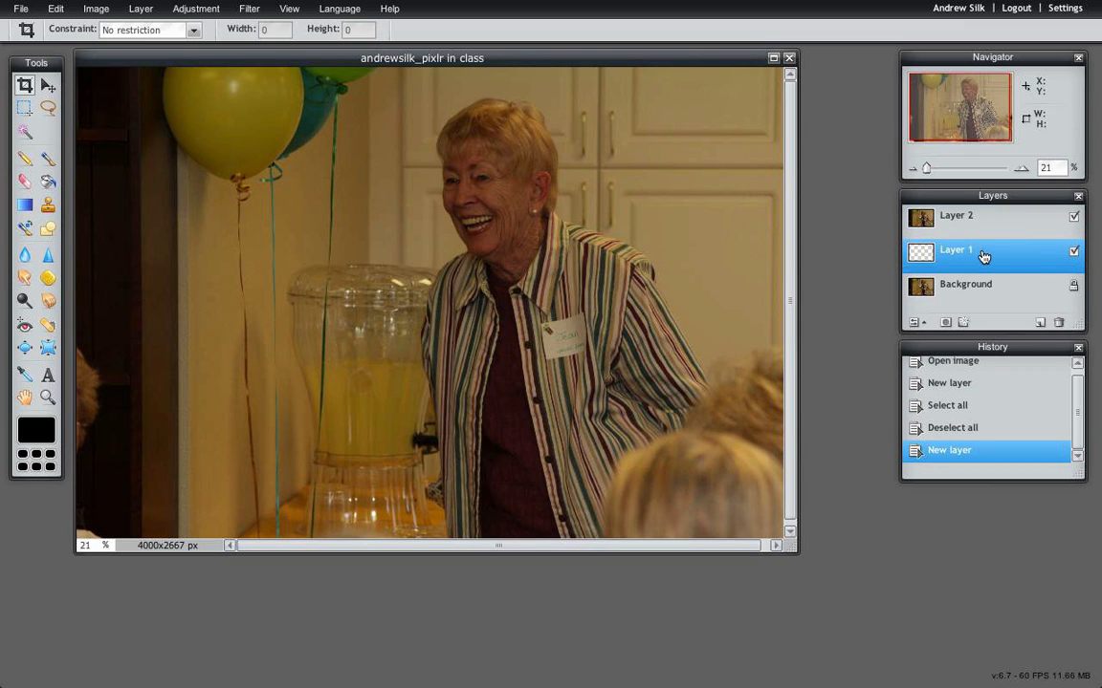
pyautogui.moveTo(983, 255); pyautogui.dragTo(1059, 323)
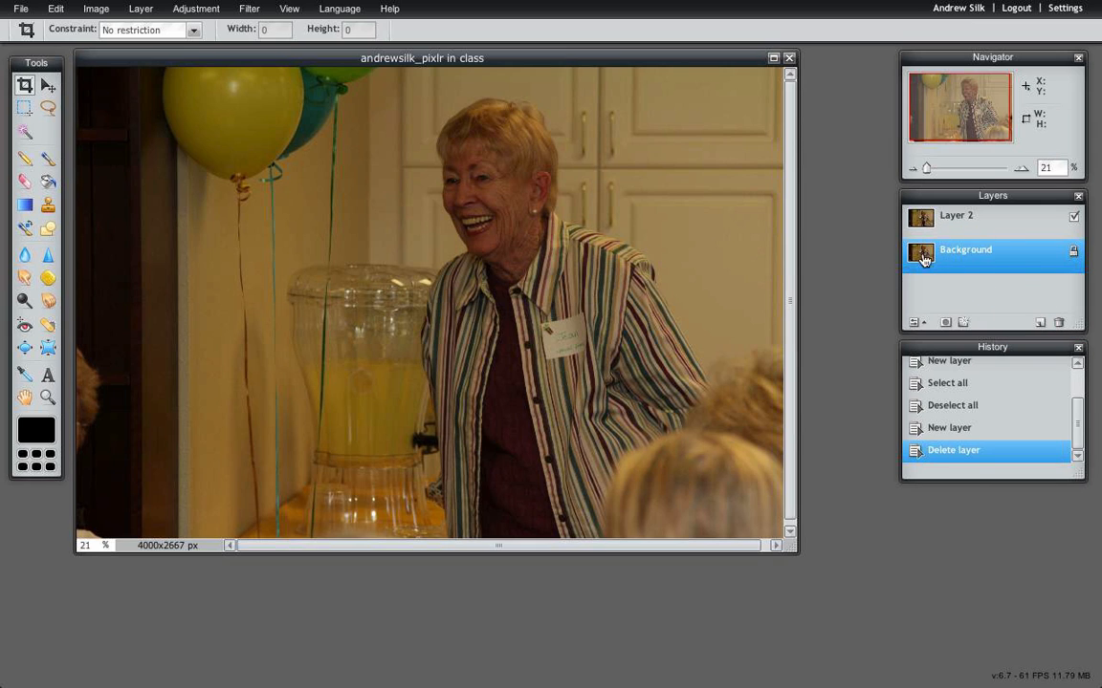
pyautogui.click(926, 220)
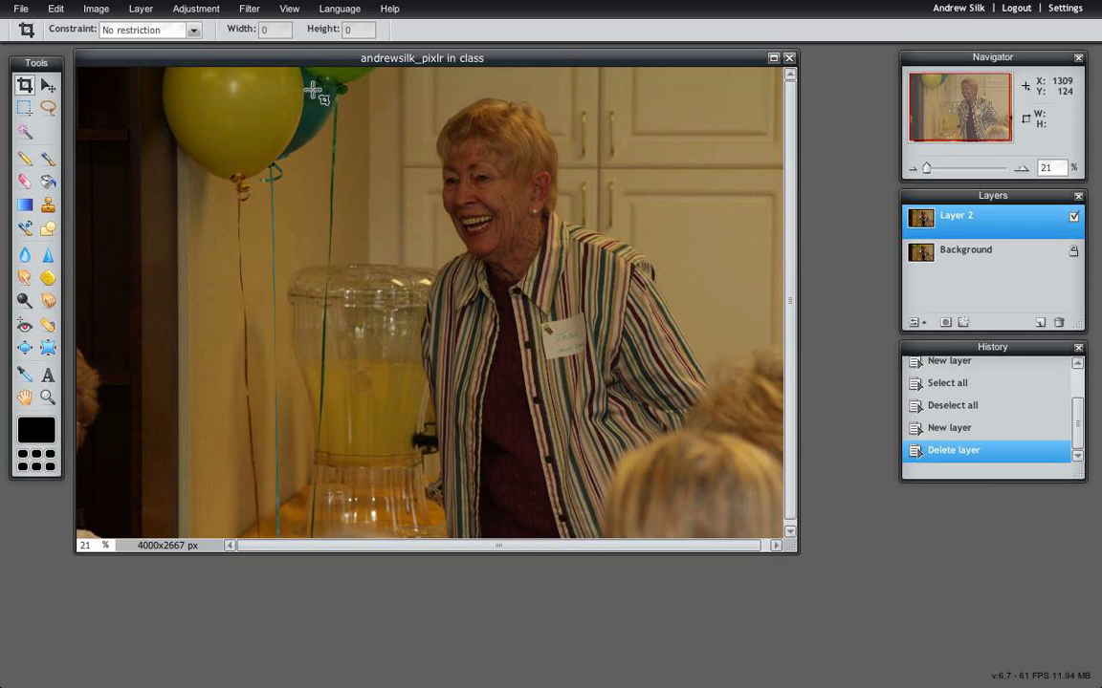
# - Toggle the visibility of Layer 2 to compare it with the Background
pyautogui.click(186, 8)
pyautogui.click(178, 8)
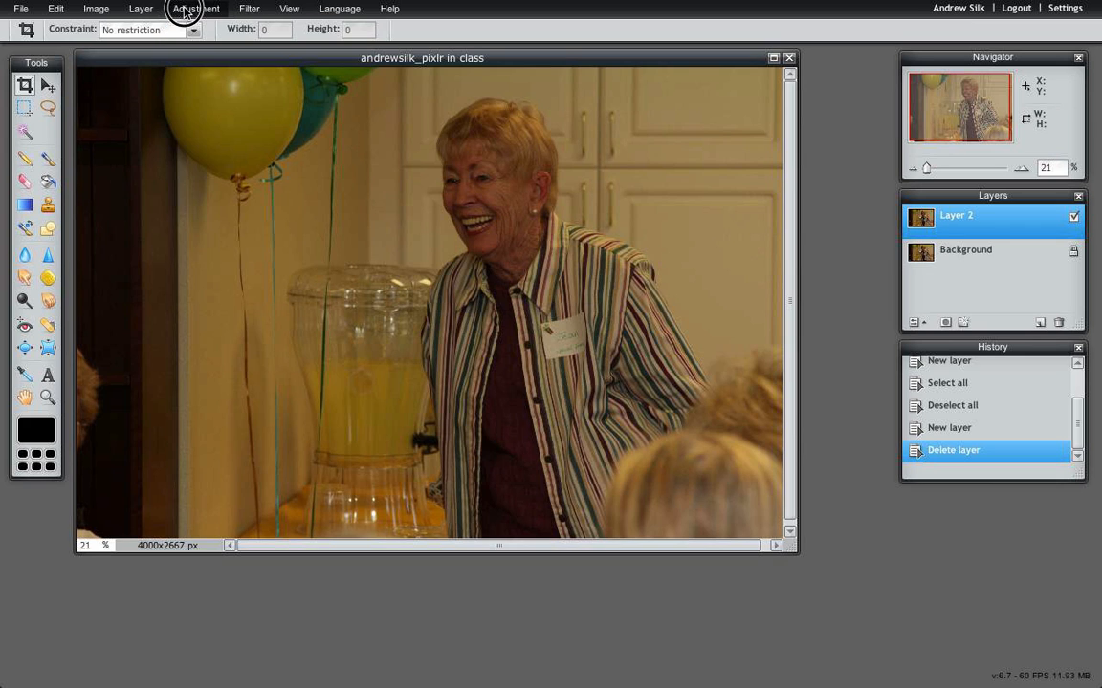
pyautogui.click(1073, 218)
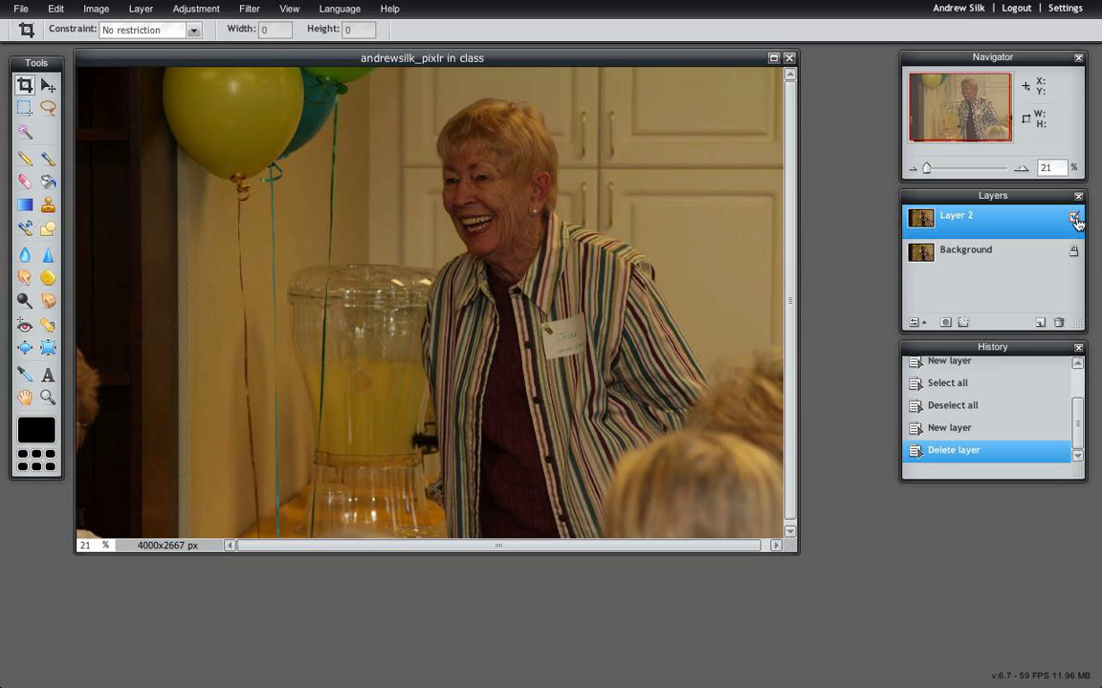
pyautogui.click(1074, 218)
pyautogui.click(195, 8)
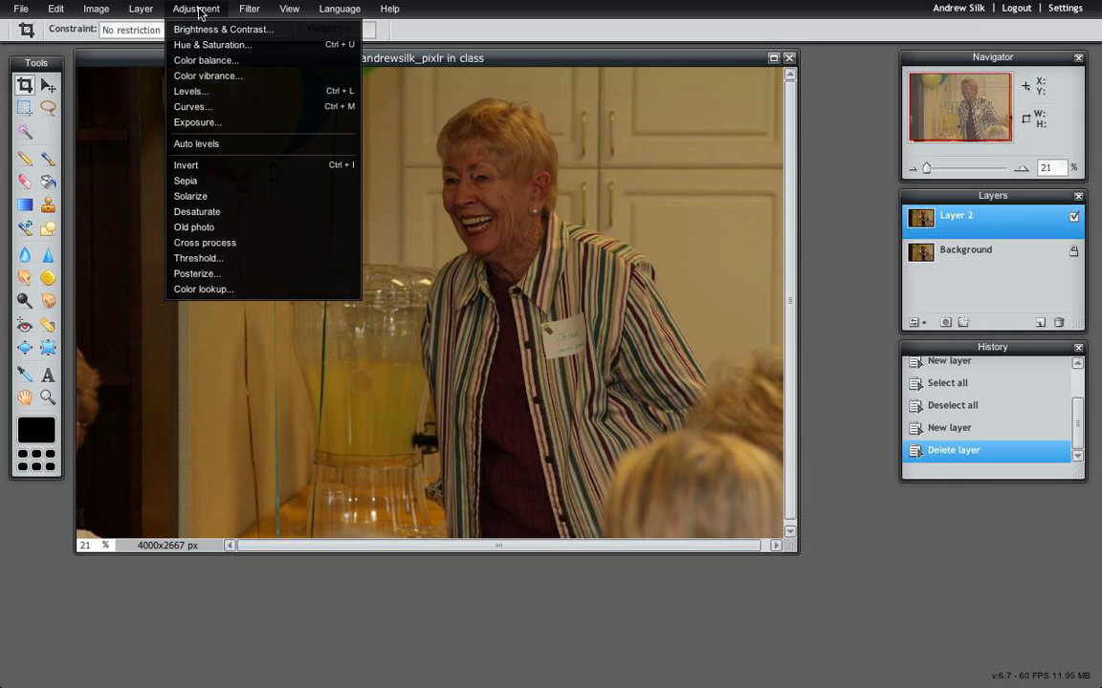
pyautogui.click(222, 122)
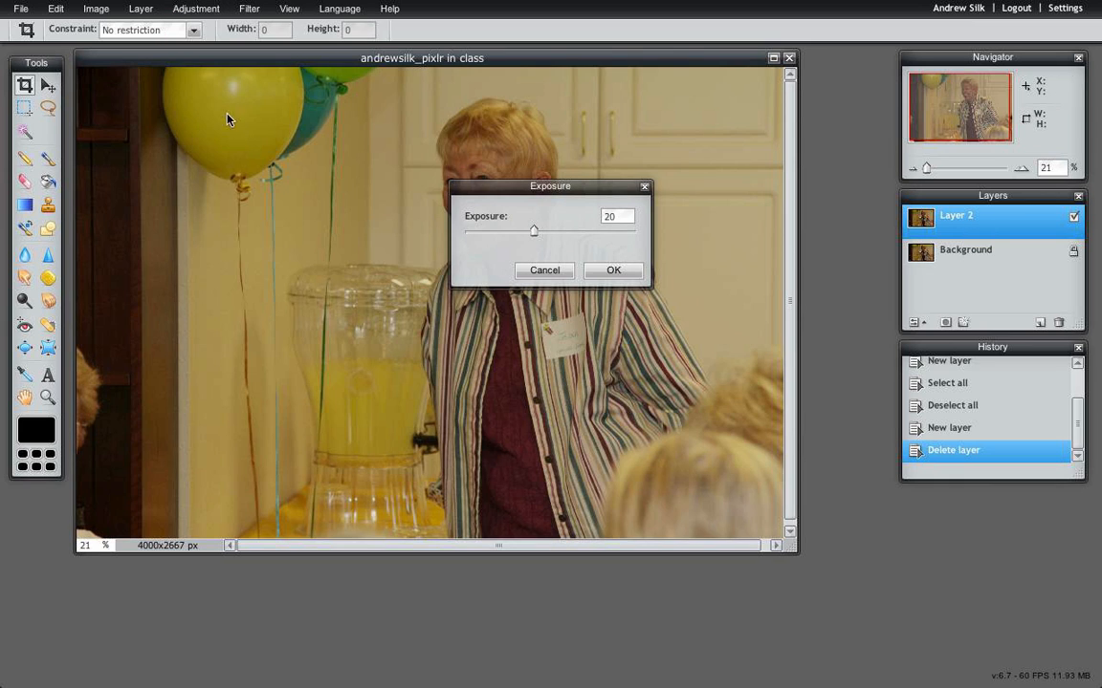
pyautogui.moveTo(567, 196); pyautogui.dragTo(737, 66)
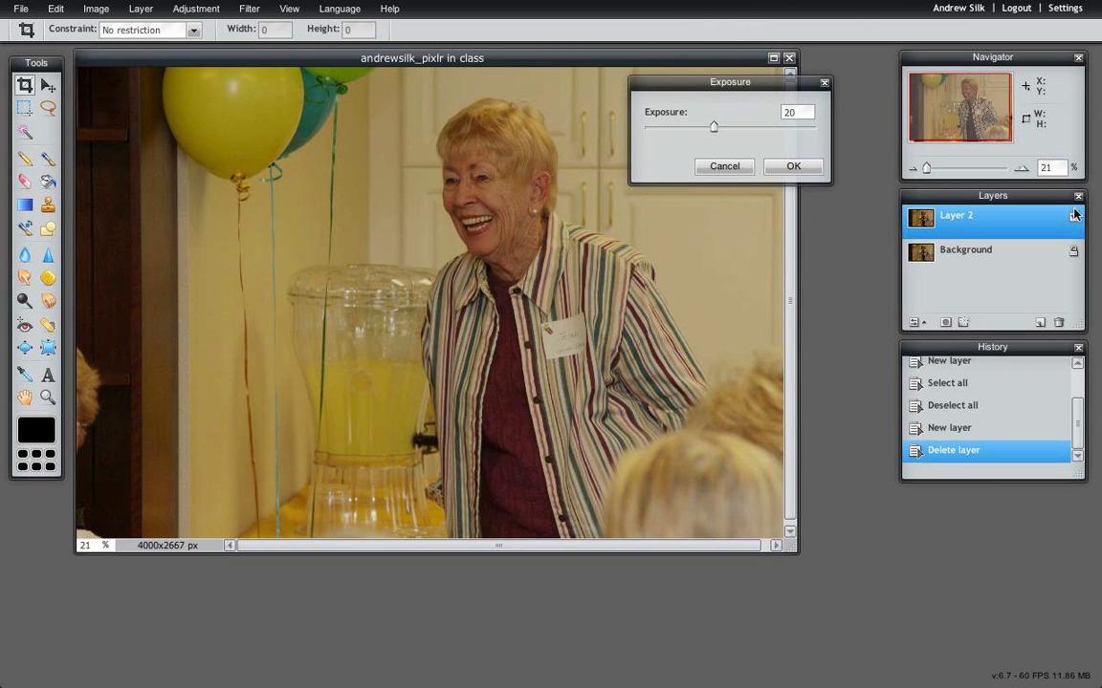
pyautogui.click(718, 171)
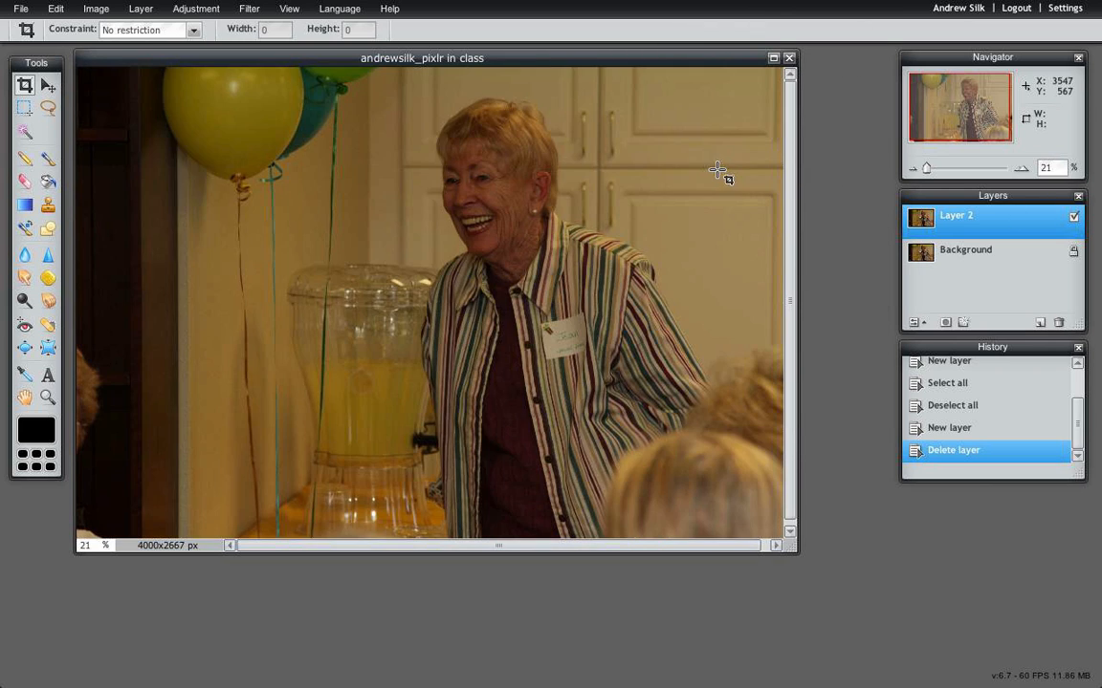
# - Brighten the photo copy on Layer 2 with the Exposure adjustment
pyautogui.click(195, 8)
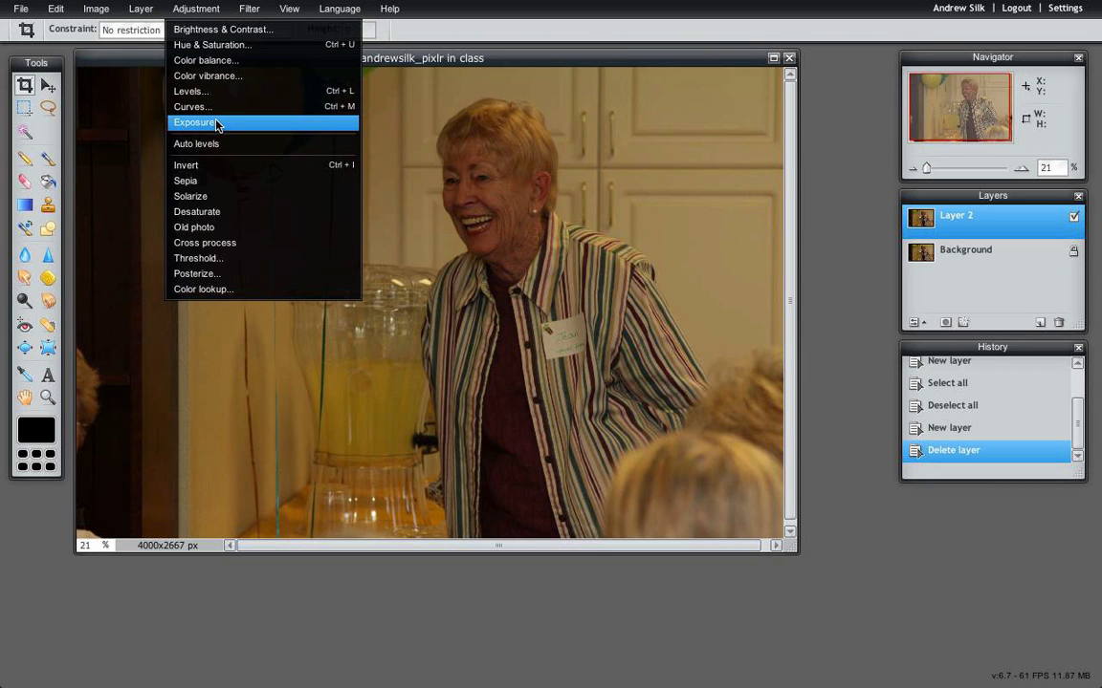
pyautogui.click(218, 123)
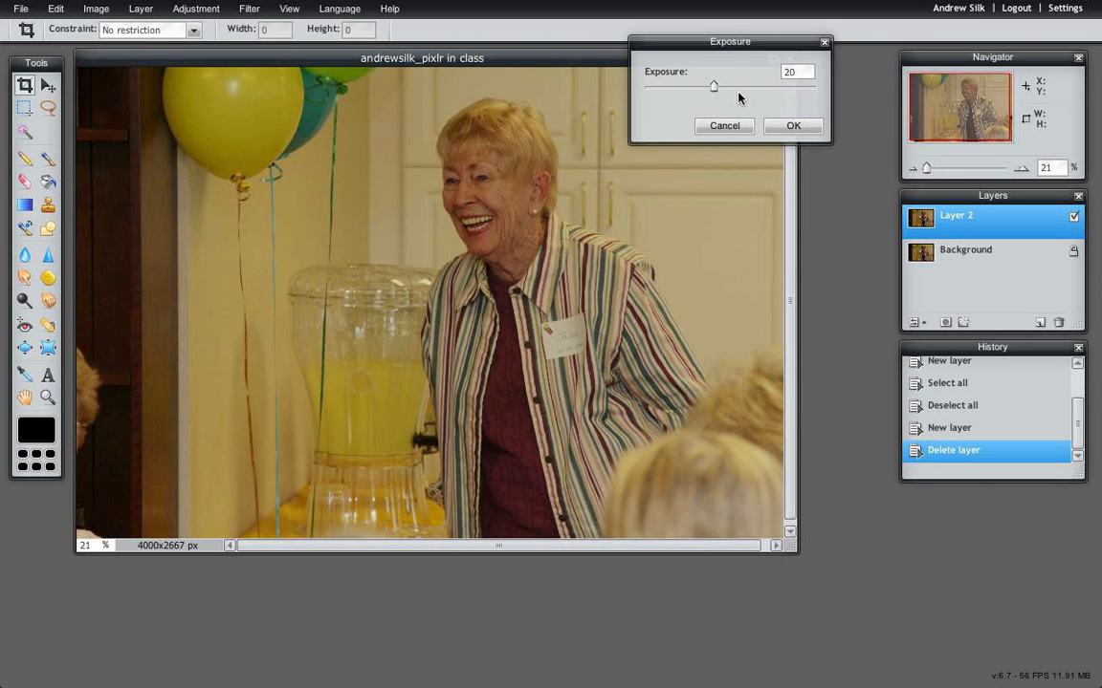
pyautogui.moveTo(713, 86)
pyautogui.mouseDown()
pyautogui.moveTo(646, 89)
pyautogui.moveTo(800, 90)
pyautogui.moveTo(648, 95)
pyautogui.moveTo(793, 94)
pyautogui.moveTo(683, 97)
pyautogui.moveTo(792, 93)
pyautogui.moveTo(758, 101)
pyautogui.moveTo(639, 93)
pyautogui.moveTo(659, 103)
pyautogui.moveTo(710, 94)
pyautogui.mouseUp()
pyautogui.click(792, 126)
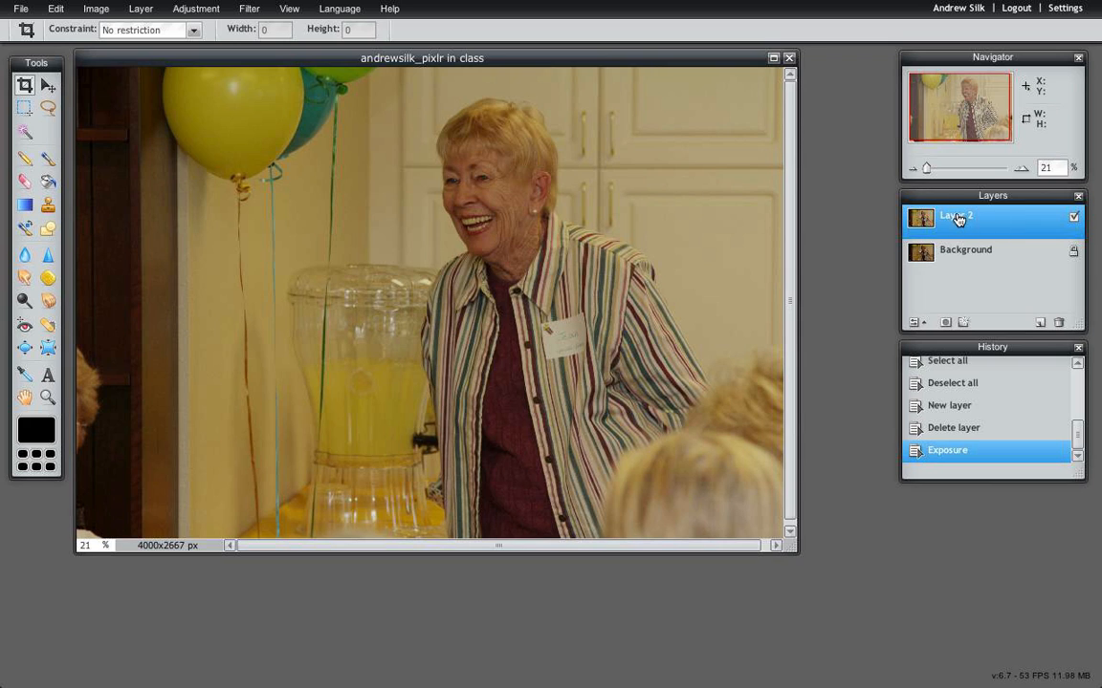
# - Rename the brightened photo layer, Layer 2, as "exposure"
pyautogui.doubleClick(956, 216)
pyautogui.write('e')
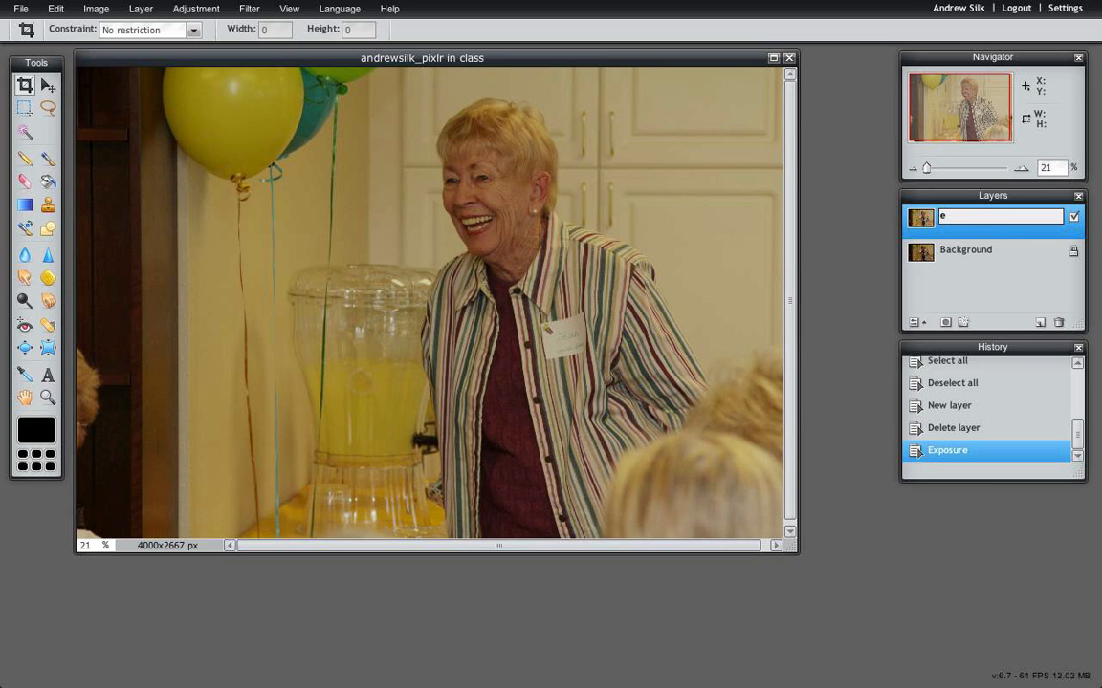
pyautogui.write('xposure')
# - Duplicate the entire Background image onto a new layer and move it above the exposure layer
pyautogui.click(966, 252)
pyautogui.hotkey('ctrl', 'a')
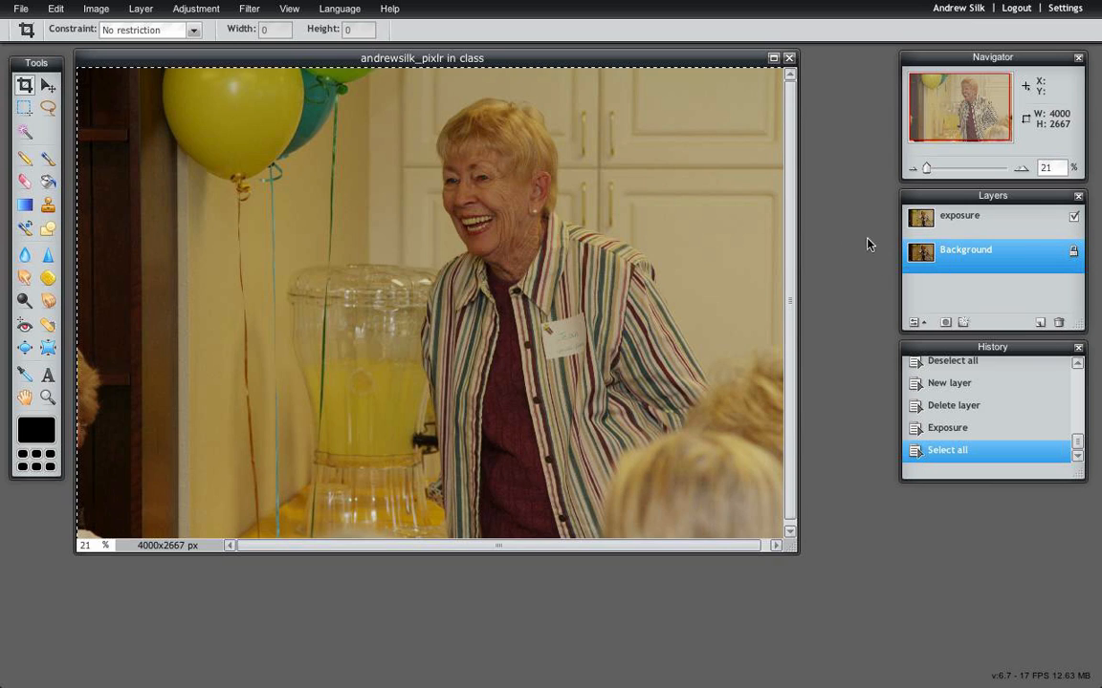
pyautogui.hotkey('ctrl', 'a')
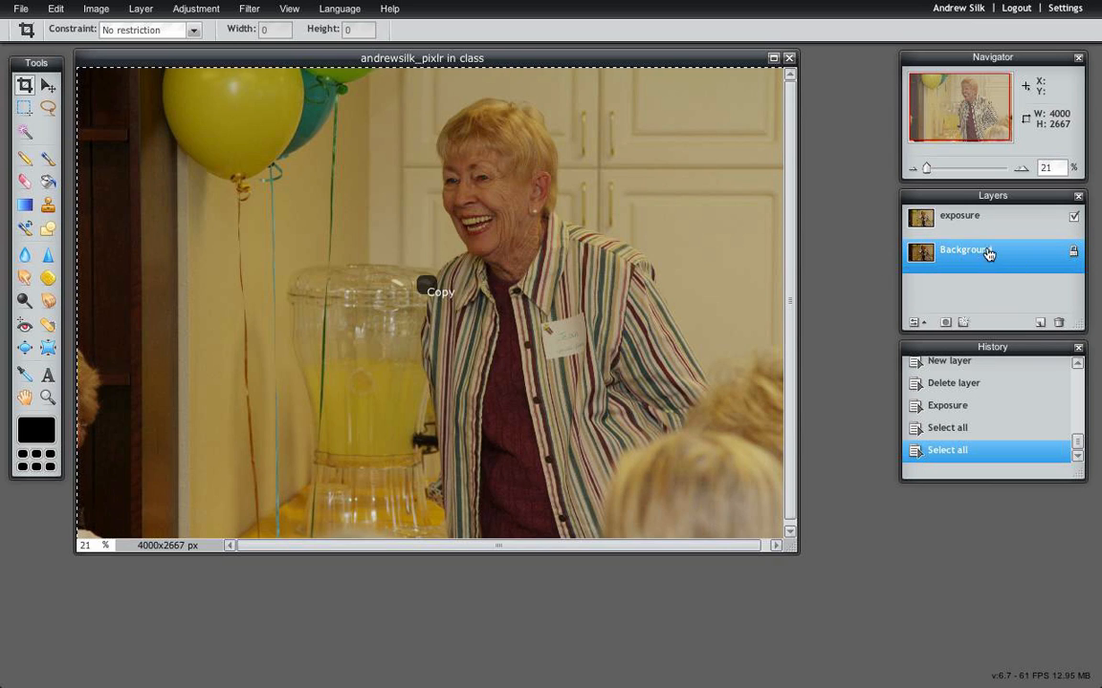
pyautogui.hotkey('ctrl', 'c')
pyautogui.hotkey('ctrl', 'v')
pyautogui.moveTo(923, 250); pyautogui.dragTo(921, 216)
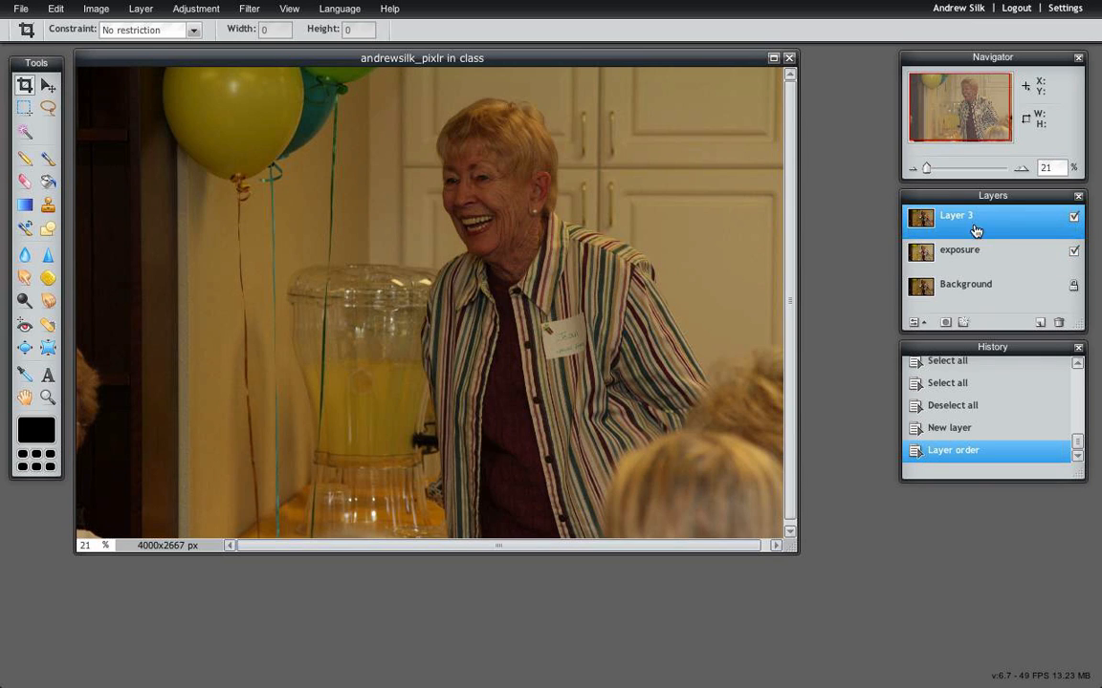
# - Rename the new topmost photo copy, Layer 3, as "Levels"
pyautogui.doubleClick(960, 218)
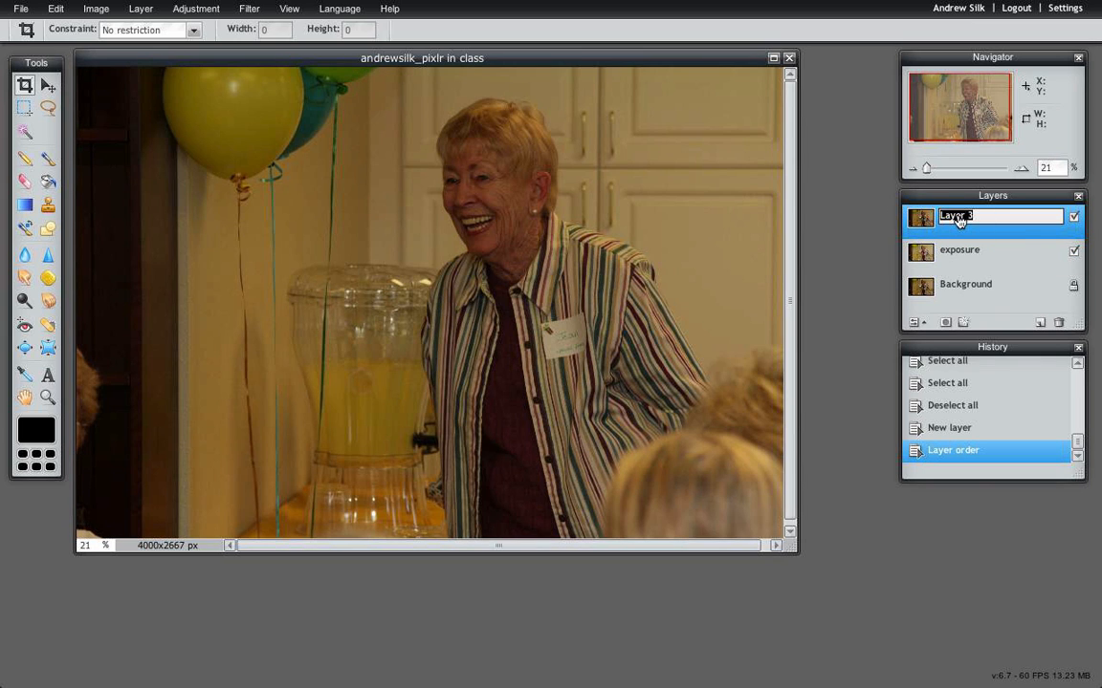
pyautogui.write('Levels')
pyautogui.click(631, 56)
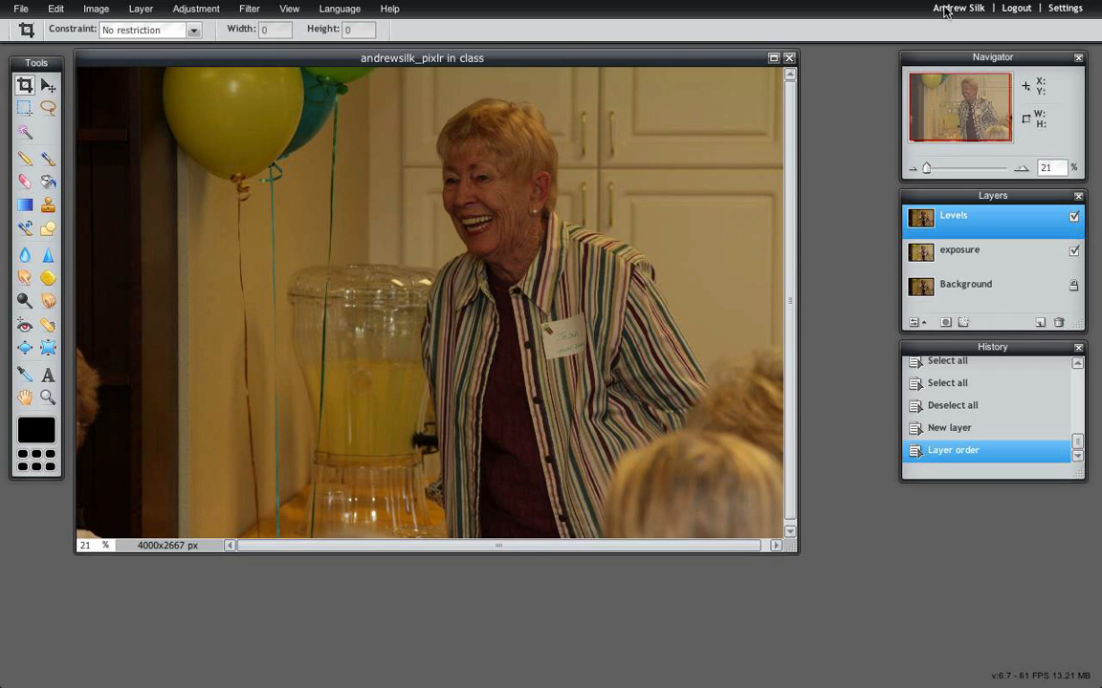
# - Toggle the visibility of the Levels layer to compare it with the exposure layer beneath
pyautogui.click(1072, 218)
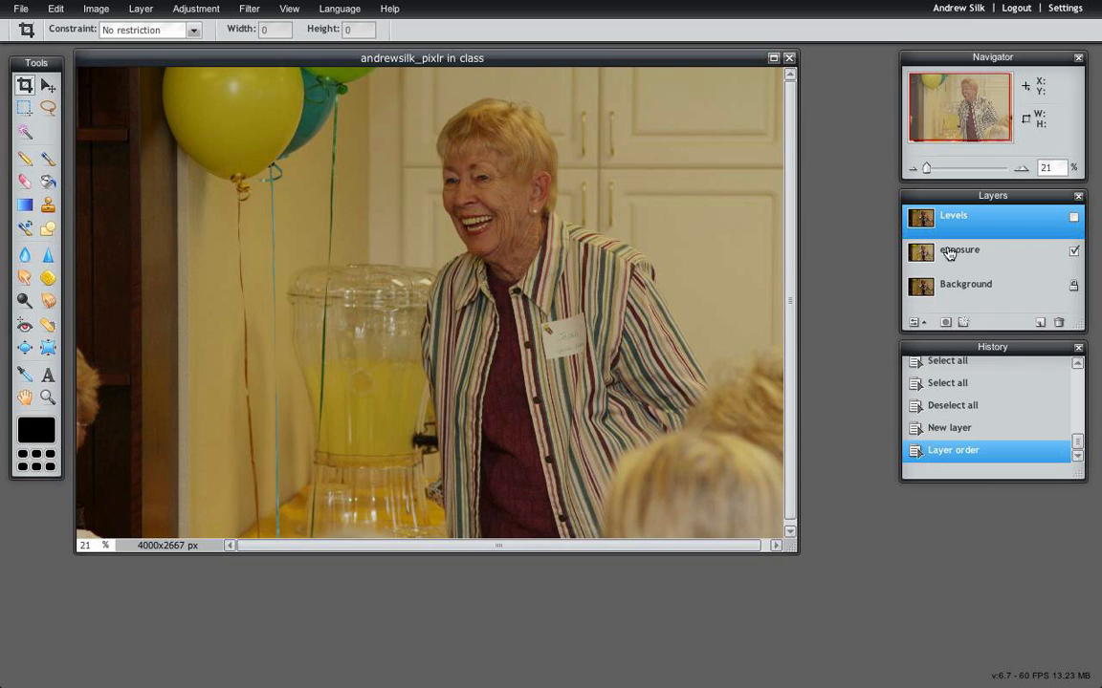
pyautogui.click(1074, 219)
pyautogui.click(1073, 219)
pyautogui.click(1074, 219)
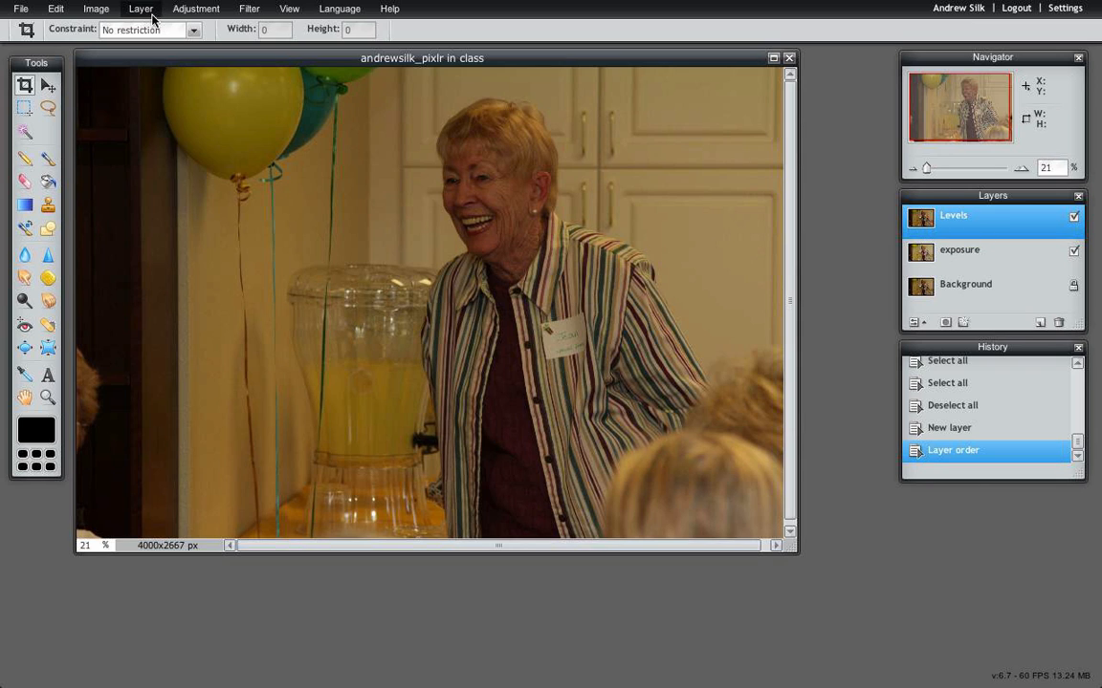
# - Open the Levels adjustment for the Levels layer and lower the input white point to 210
pyautogui.click(191, 12)
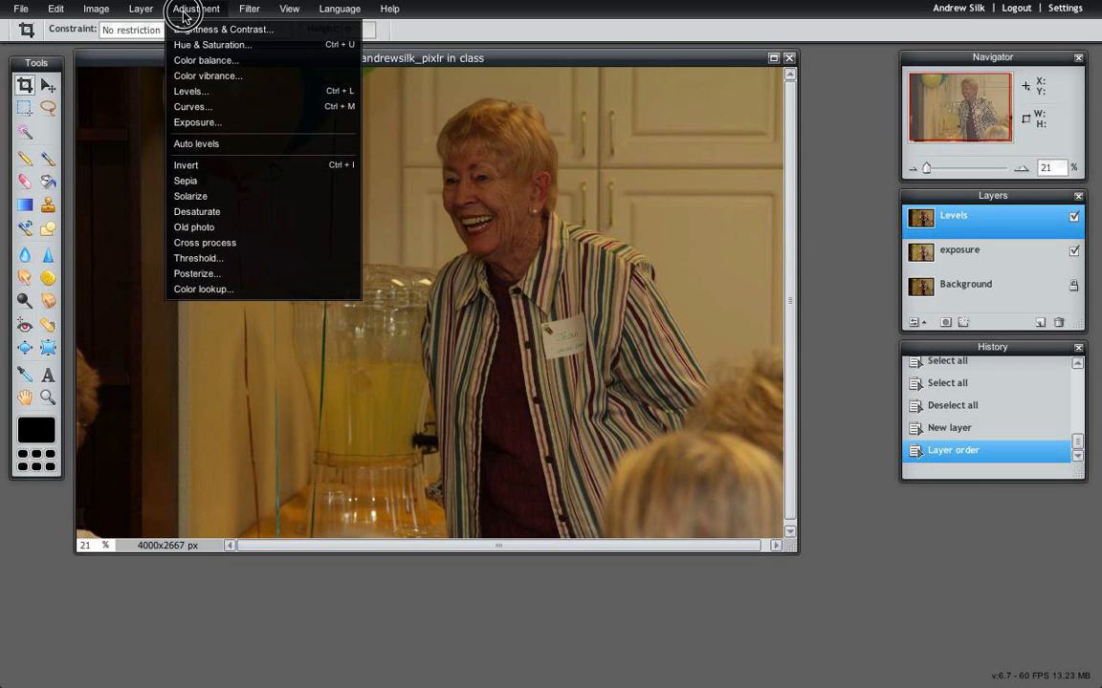
pyautogui.click(212, 91)
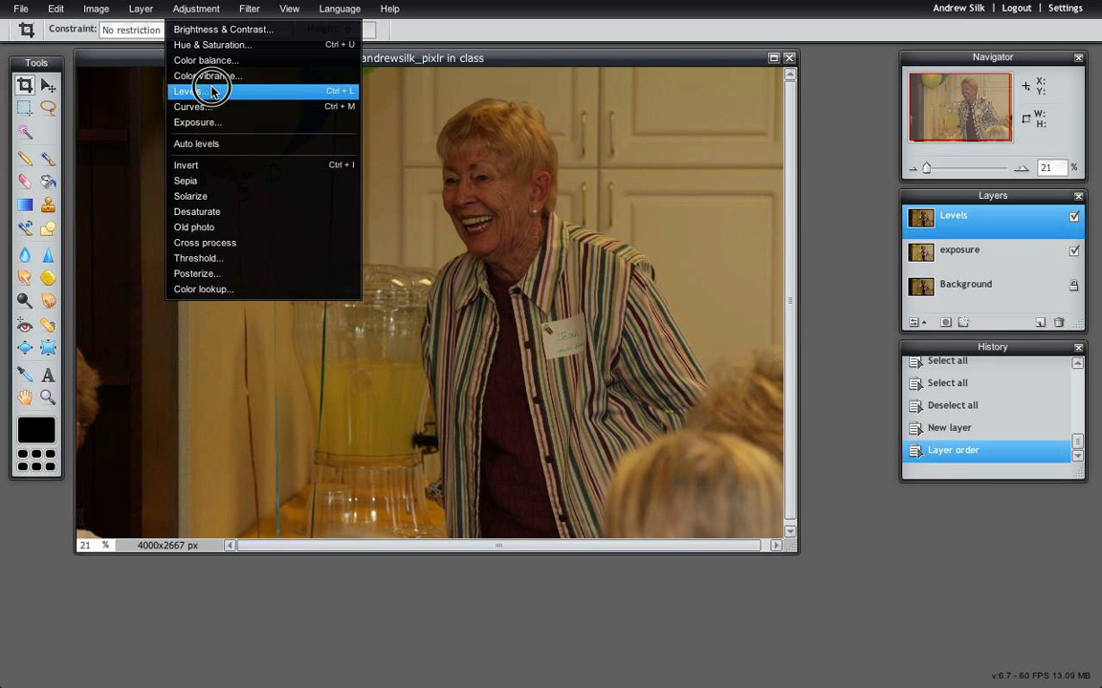
pyautogui.moveTo(683, 50); pyautogui.dragTo(291, 123)
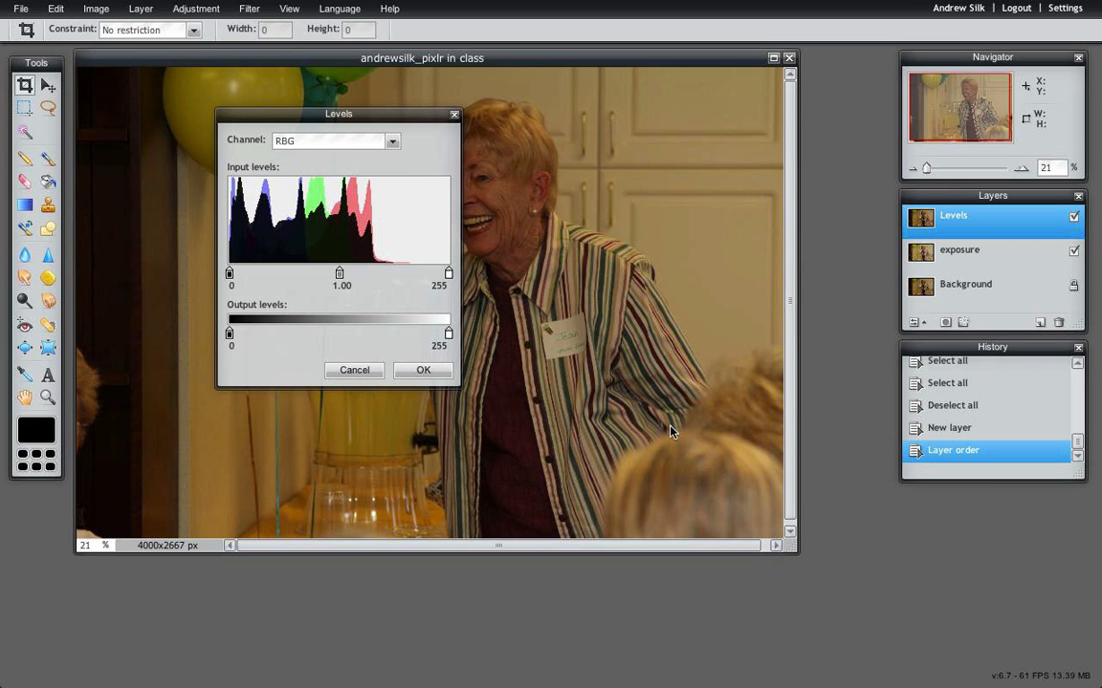
pyautogui.moveTo(449, 274); pyautogui.dragTo(409, 270)
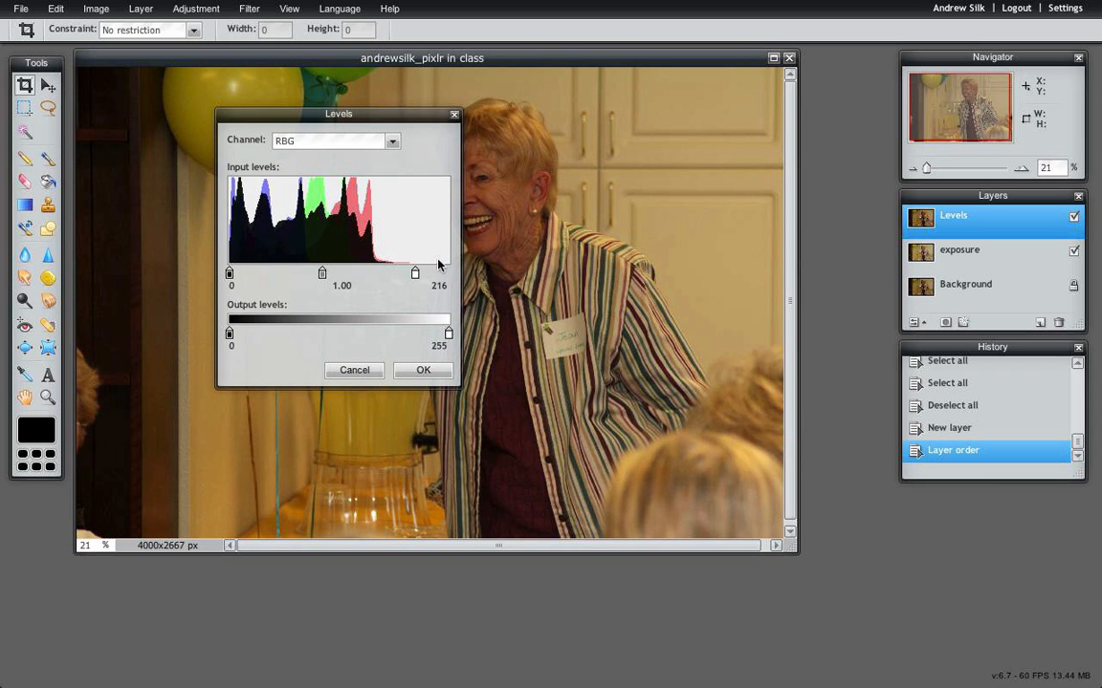
pyautogui.click(414, 275)
pyautogui.moveTo(414, 274); pyautogui.dragTo(348, 275)
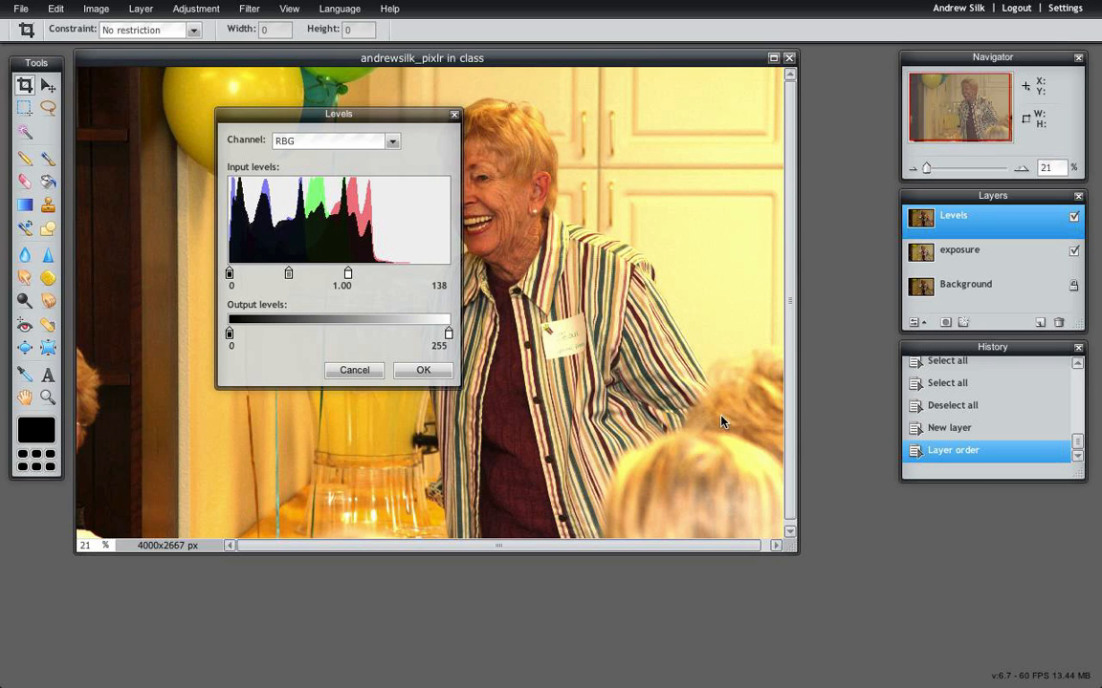
pyautogui.click(349, 276)
pyautogui.moveTo(349, 276); pyautogui.dragTo(412, 275)
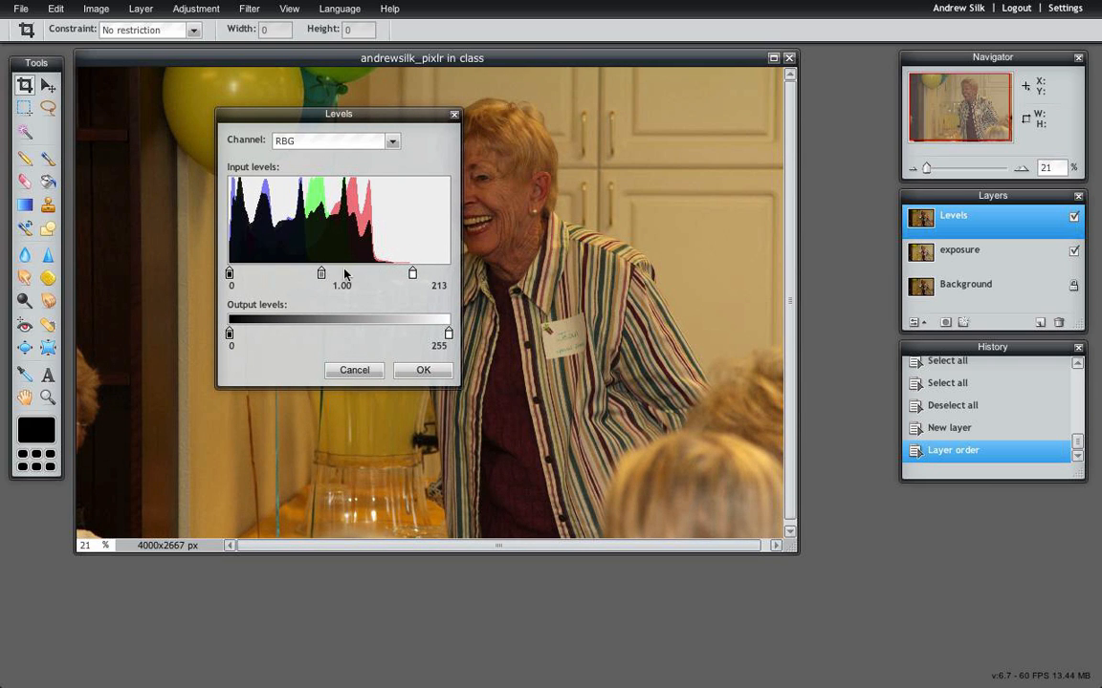
pyautogui.click(421, 277)
pyautogui.moveTo(420, 277); pyautogui.dragTo(422, 278)
pyautogui.click(413, 275)
pyautogui.moveTo(413, 276); pyautogui.dragTo(409, 273)
# - Set the input midtone to 0.88 and the output black level to 5, and apply the Levels adjustment
pyautogui.moveTo(322, 275)
pyautogui.mouseDown()
pyautogui.moveTo(336, 276)
pyautogui.moveTo(310, 275)
pyautogui.moveTo(334, 275)
pyautogui.mouseUp()
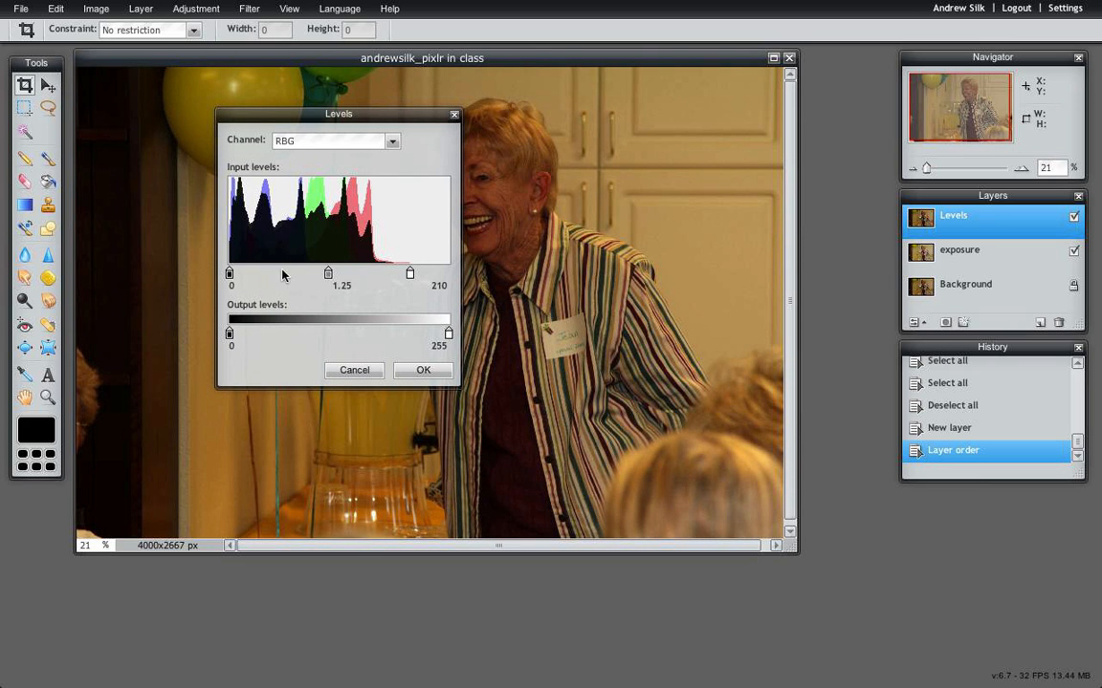
pyautogui.moveTo(229, 275)
pyautogui.mouseDown()
pyautogui.moveTo(247, 274)
pyautogui.moveTo(218, 274)
pyautogui.moveTo(238, 281)
pyautogui.moveTo(229, 276)
pyautogui.mouseUp()
pyautogui.moveTo(230, 334)
pyautogui.mouseDown()
pyautogui.moveTo(339, 330)
pyautogui.moveTo(220, 327)
pyautogui.moveTo(233, 331)
pyautogui.mouseUp()
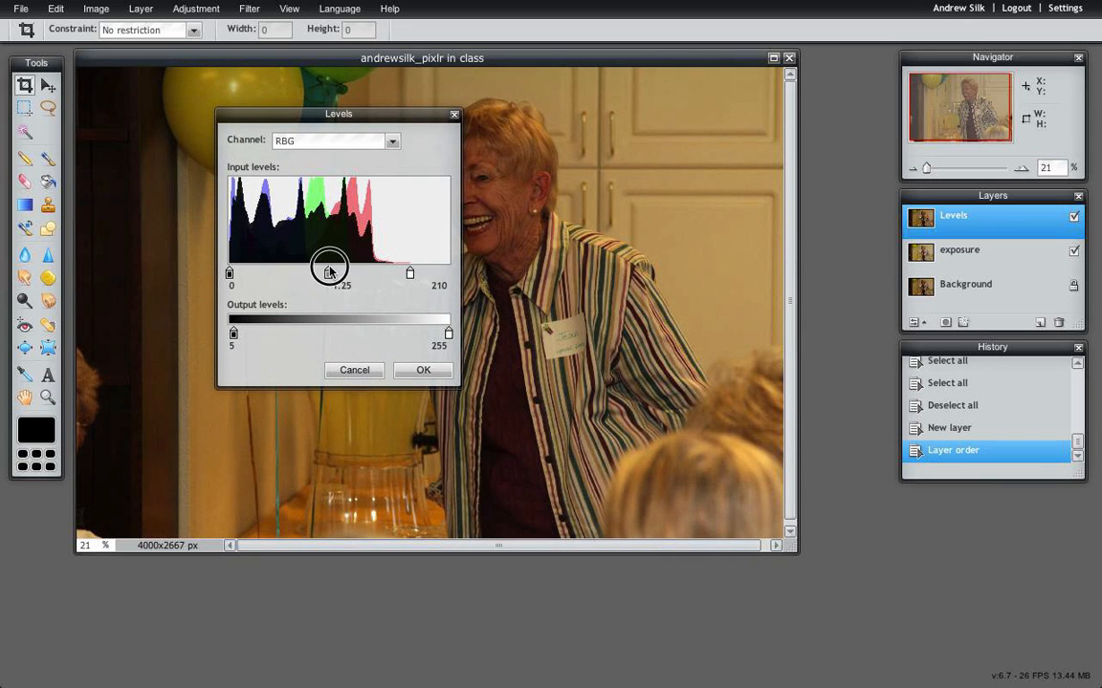
pyautogui.moveTo(330, 272)
pyautogui.mouseDown()
pyautogui.moveTo(306, 276)
pyautogui.moveTo(315, 275)
pyautogui.mouseUp()
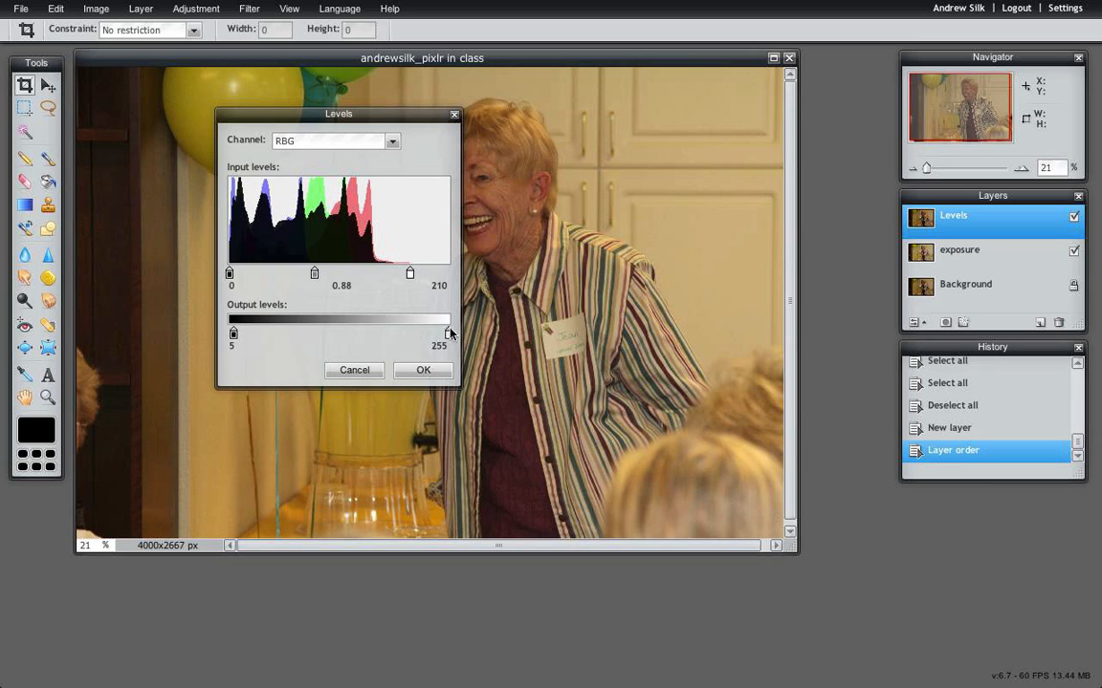
pyautogui.click(423, 370)
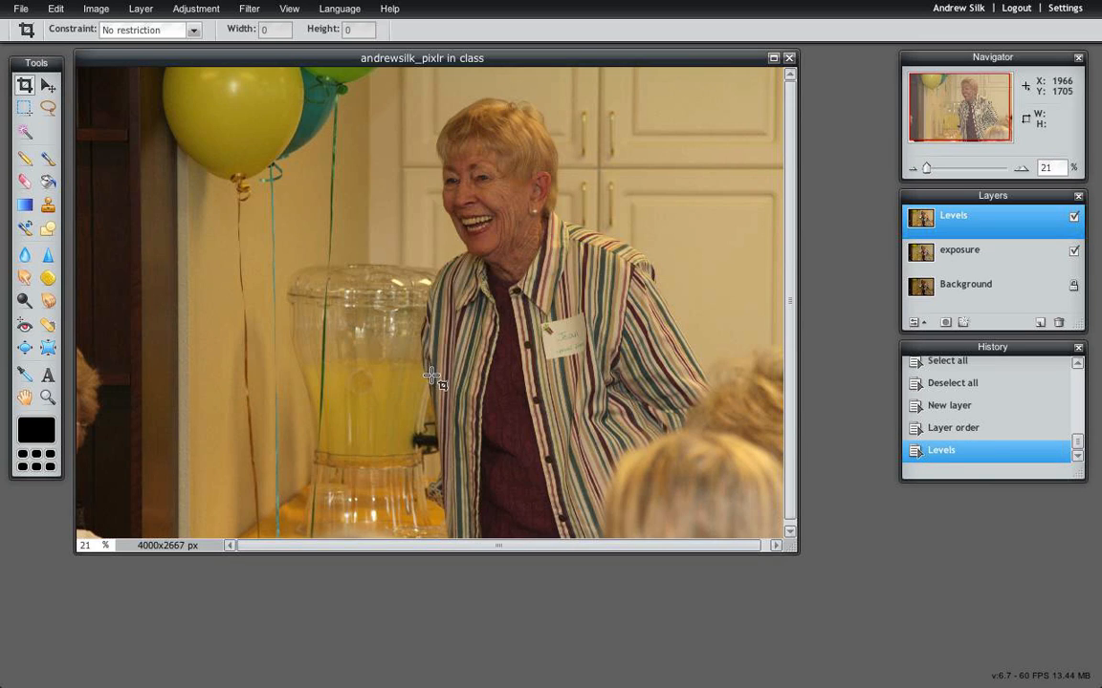
# - Toggle the visibility of the Levels and exposure layers in turn to compare each correction with the original Background photo
pyautogui.click(1080, 252)
pyautogui.click(1074, 217)
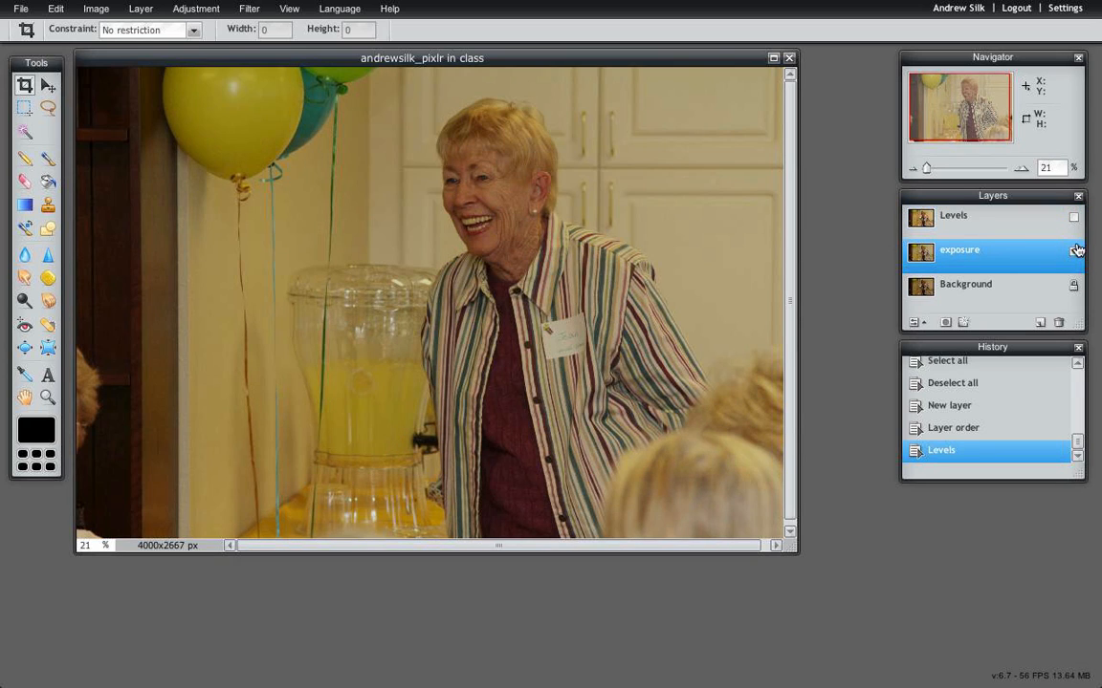
pyautogui.click(1074, 250)
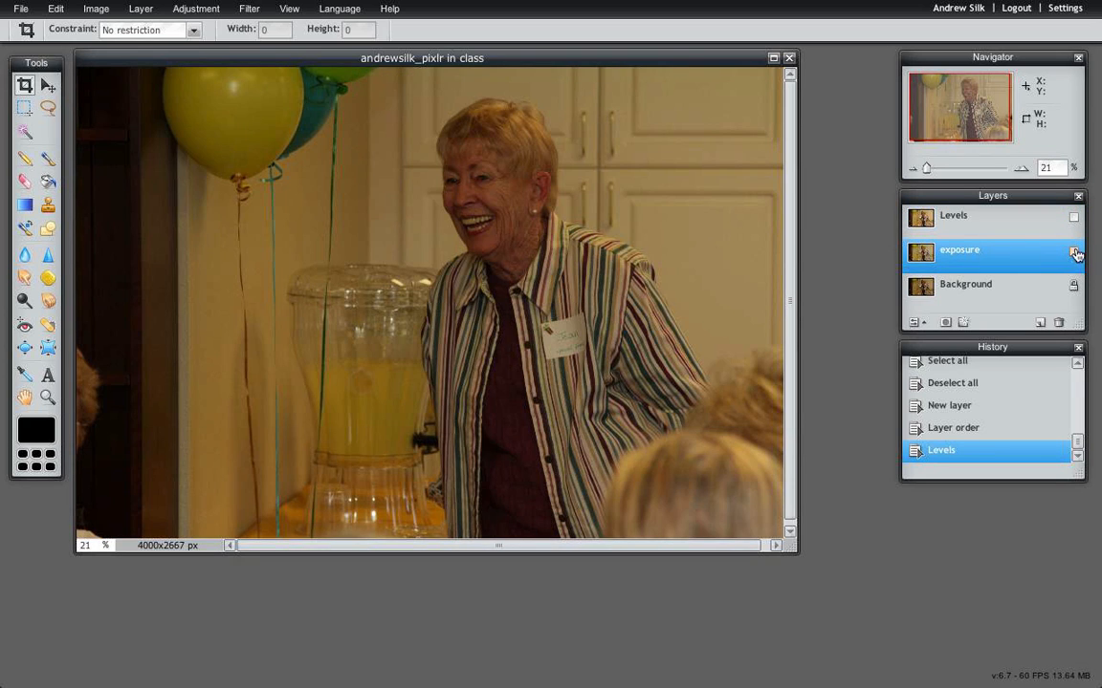
pyautogui.click(1074, 217)
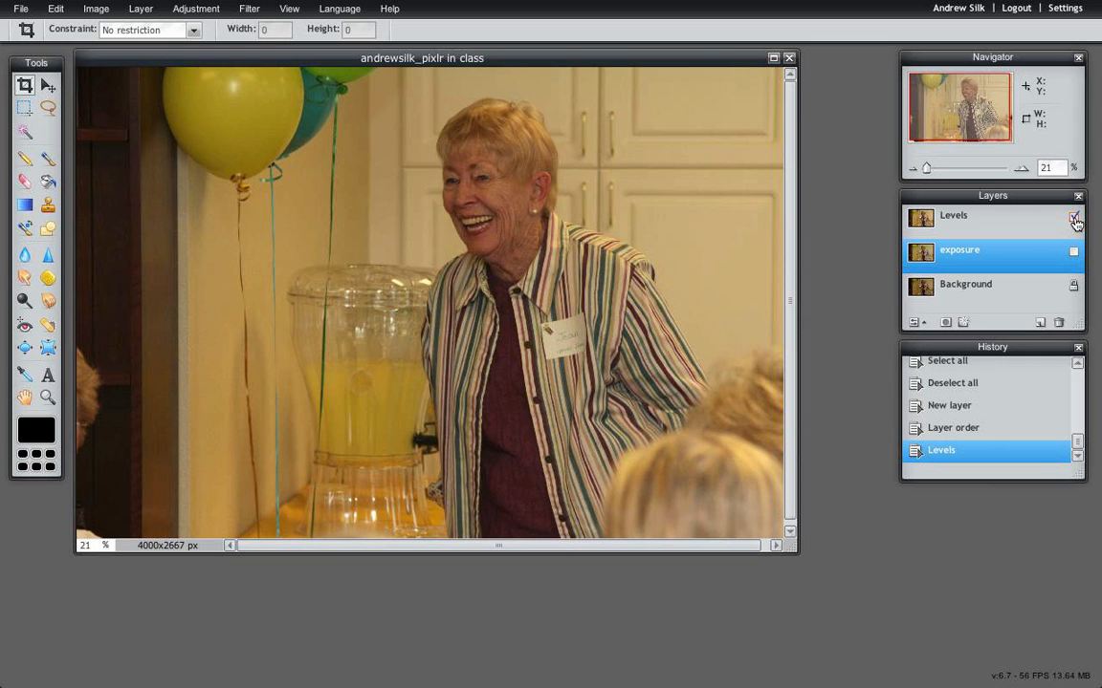
pyautogui.click(1074, 217)
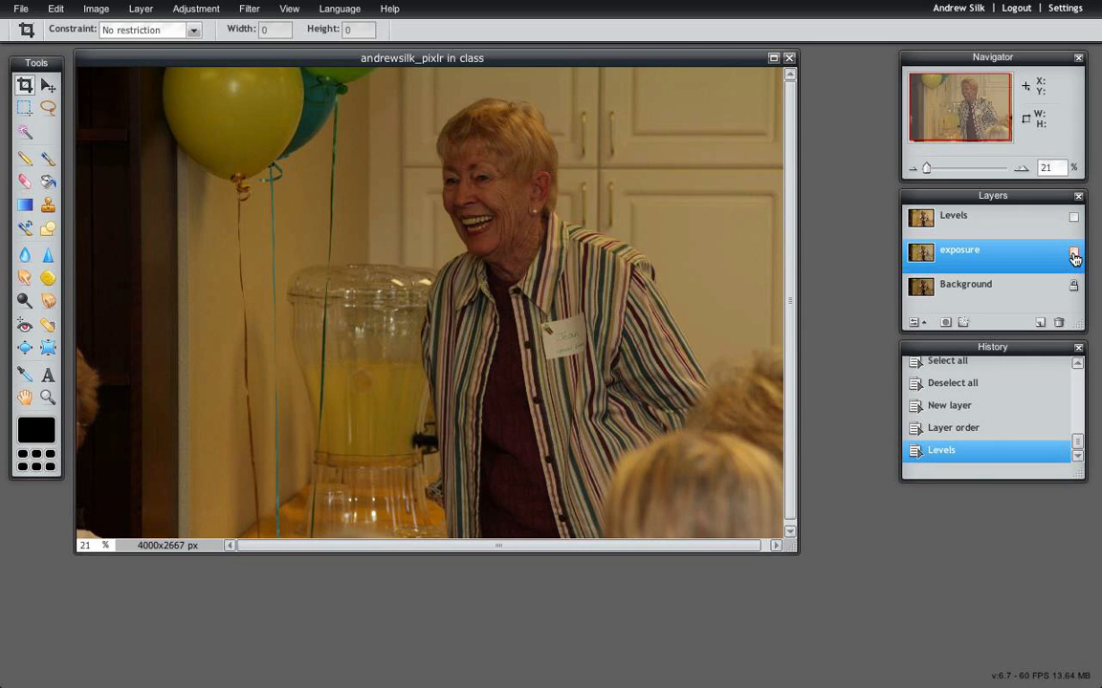
pyautogui.click(1073, 251)
pyautogui.click(1074, 253)
pyautogui.click(1074, 254)
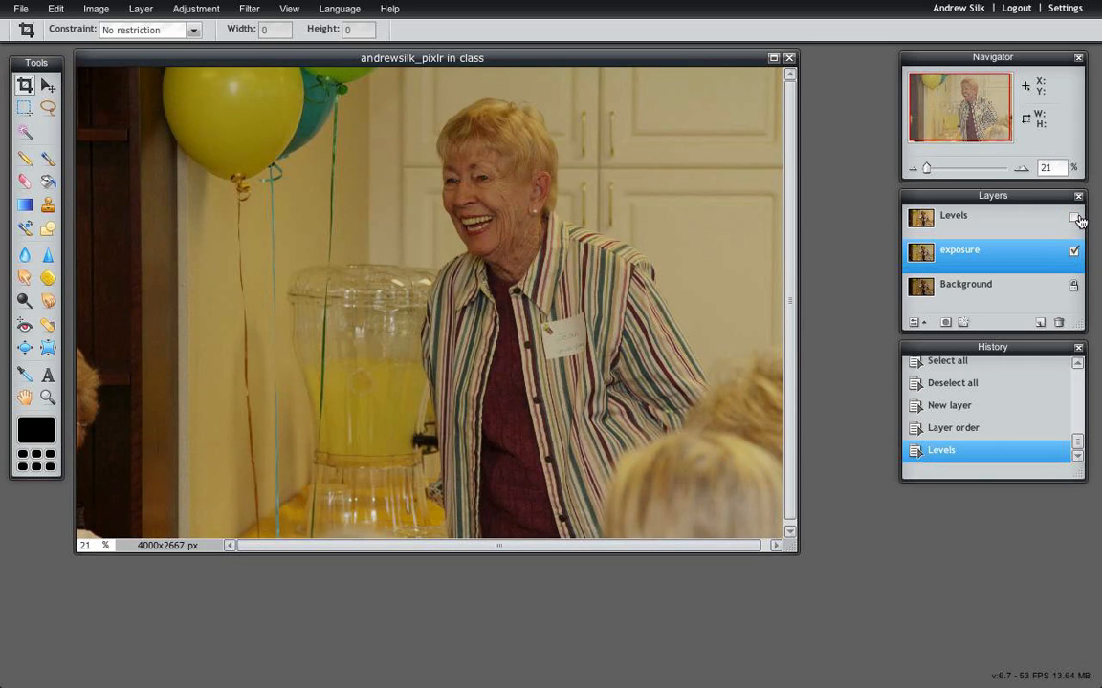
# - Switch the Levels layer on and off repeatedly to compare the levels correction with the exposure correction
pyautogui.click(1074, 218)
pyautogui.click(1074, 218)
pyautogui.click(1074, 219)
pyautogui.click(1074, 219)
pyautogui.click(1074, 219)
pyautogui.click(1074, 219)
pyautogui.click(1074, 219)
pyautogui.click(1073, 219)
pyautogui.click(1074, 219)
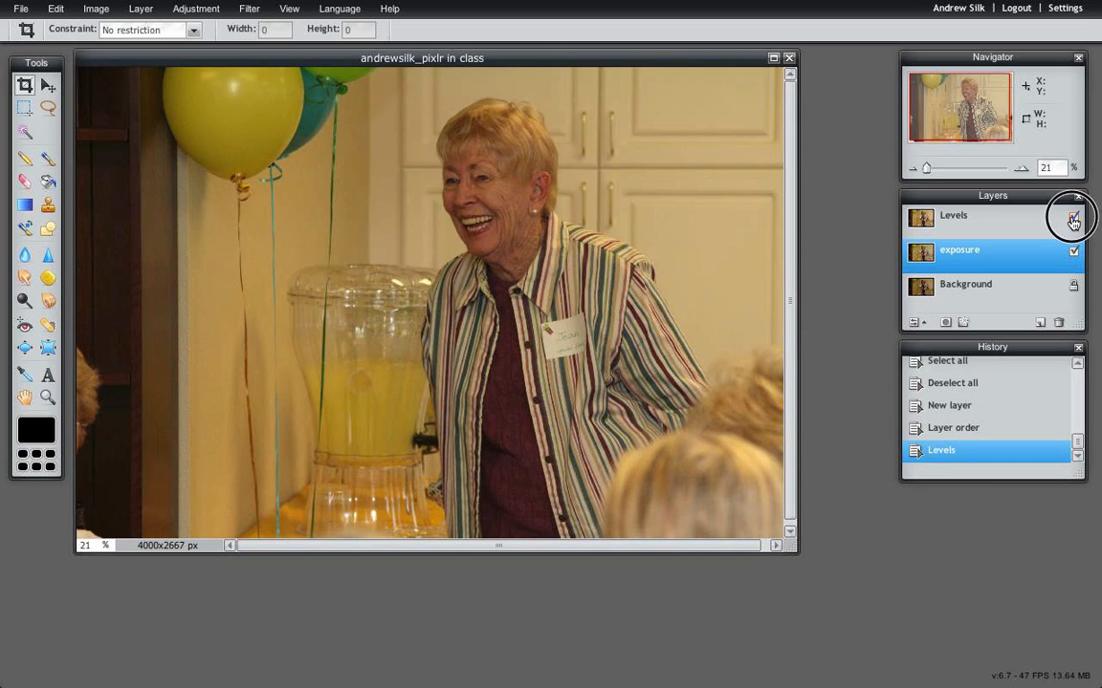
pyautogui.click(1073, 219)
pyautogui.click(1074, 219)
pyautogui.click(1074, 219)
pyautogui.click(1074, 219)
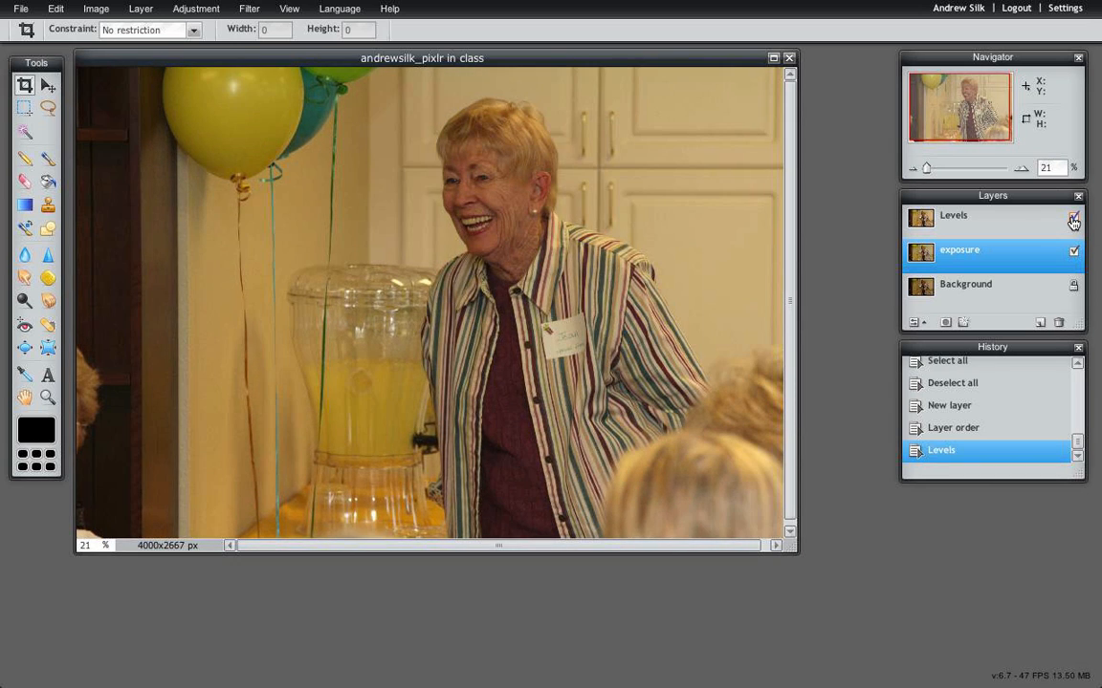
pyautogui.click(1074, 219)
pyautogui.click(1074, 219)
pyautogui.click(1073, 219)
pyautogui.click(1074, 219)
pyautogui.click(1074, 219)
pyautogui.click(1074, 219)
# - Duplicate the entire Background image onto a new layer and move it above the Levels layer
pyautogui.click(981, 287)
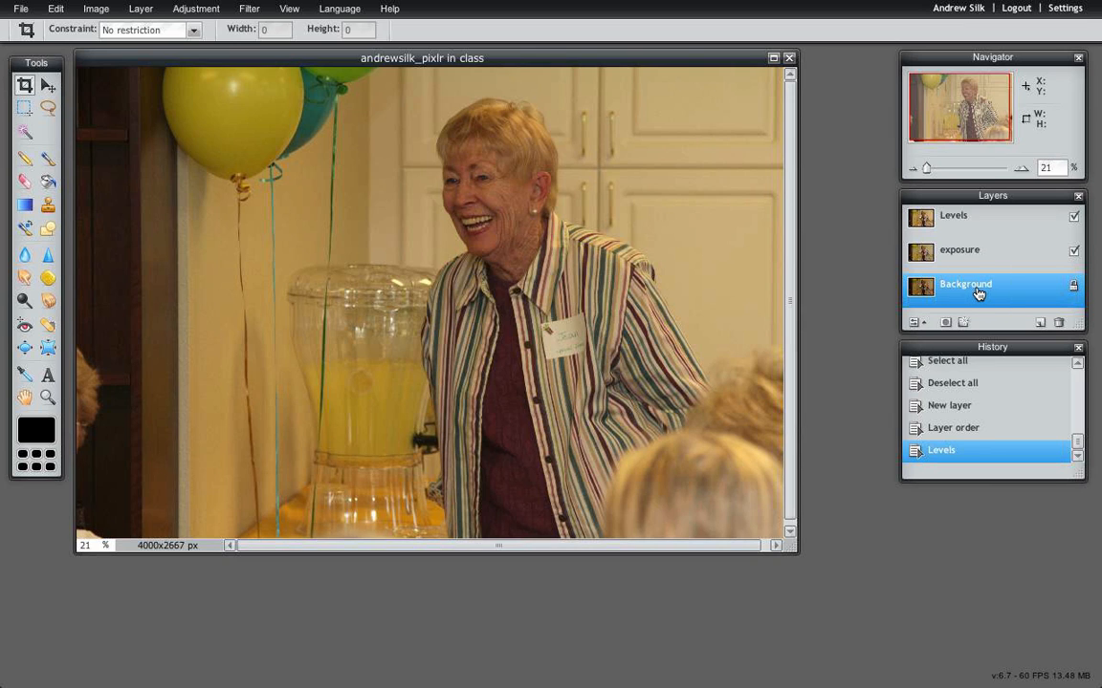
pyautogui.hotkey('ctrl', 'a')
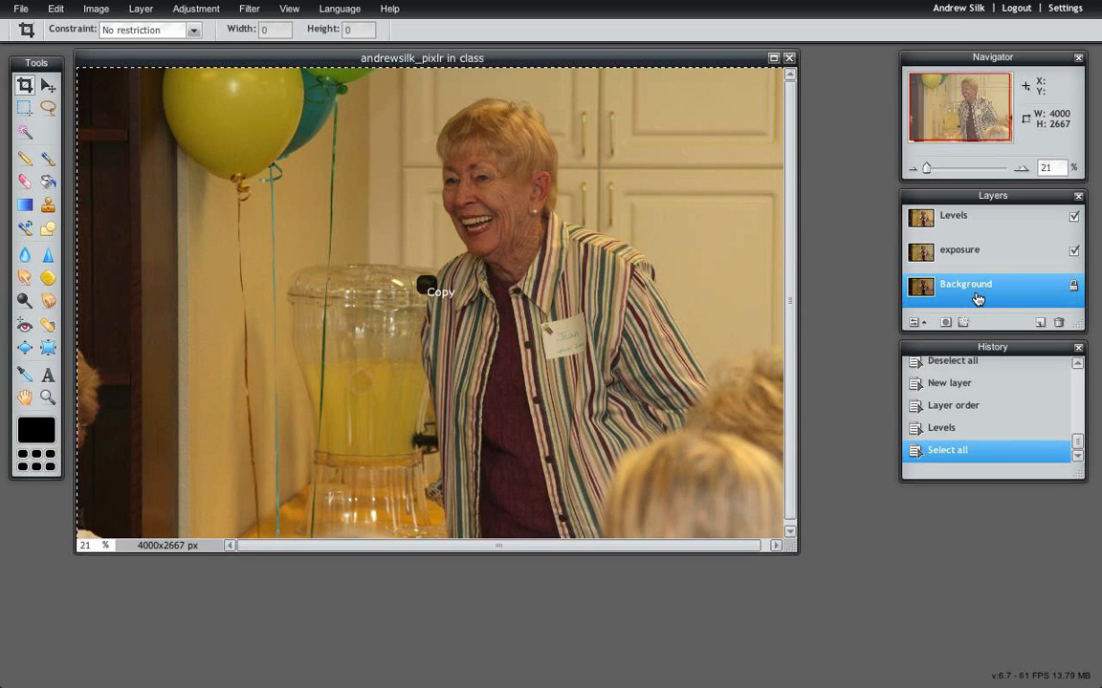
pyautogui.hotkey('ctrl', 'v')
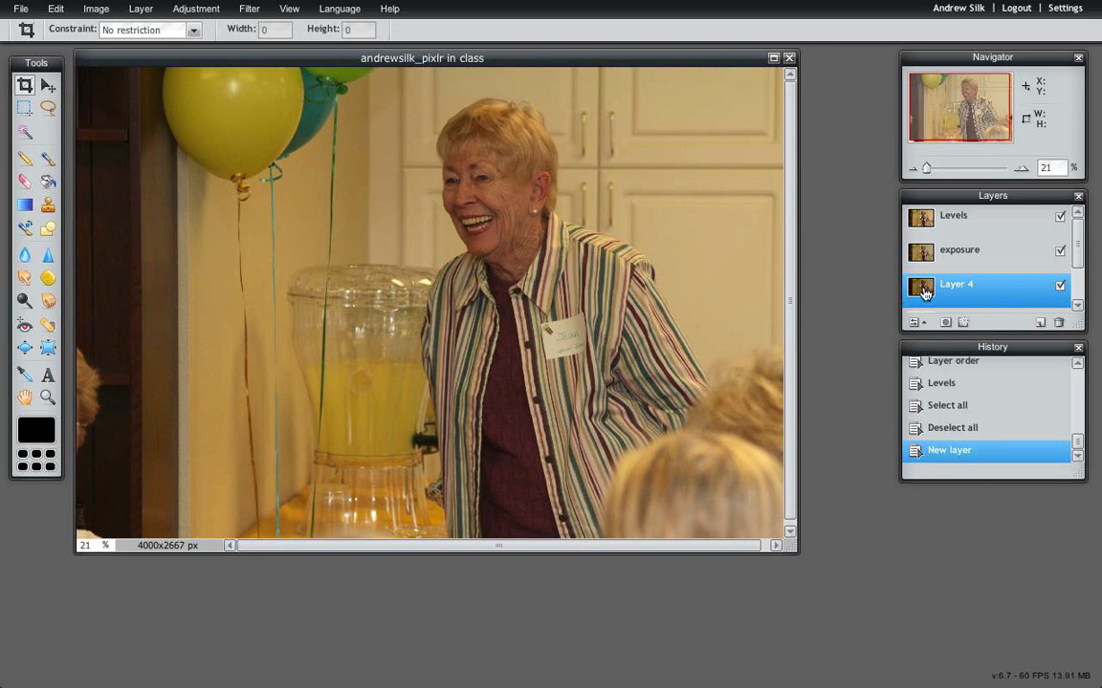
pyautogui.moveTo(925, 292); pyautogui.dragTo(925, 213)
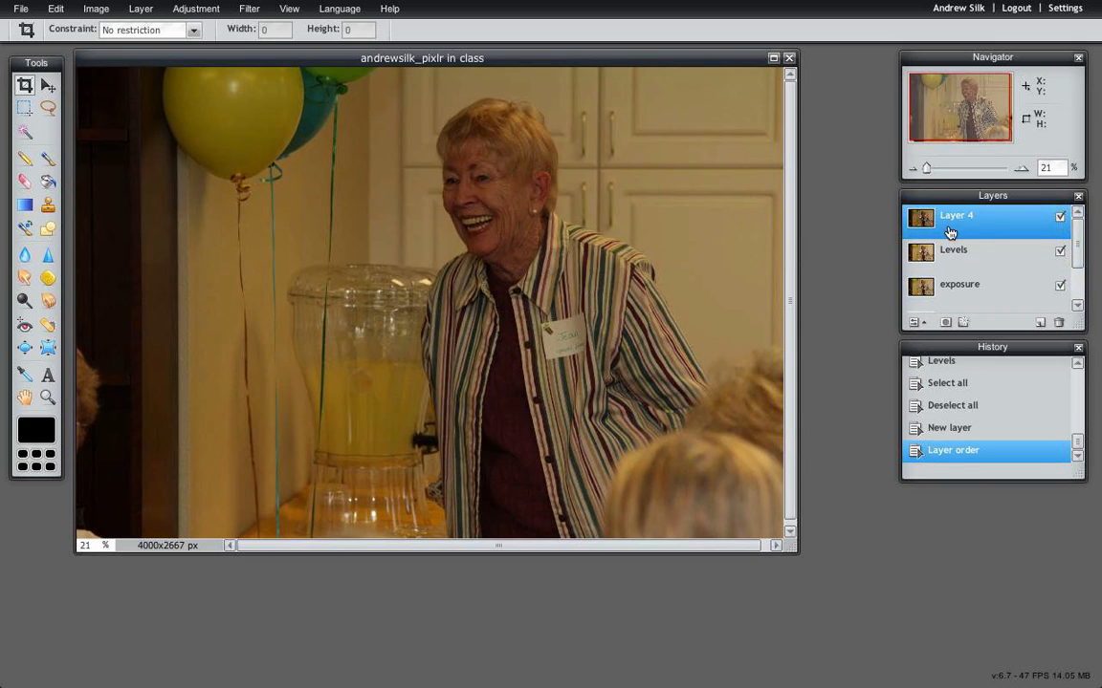
# - Rename the new topmost photo copy, Layer 4, as "Curves"
pyautogui.doubleClick(963, 220)
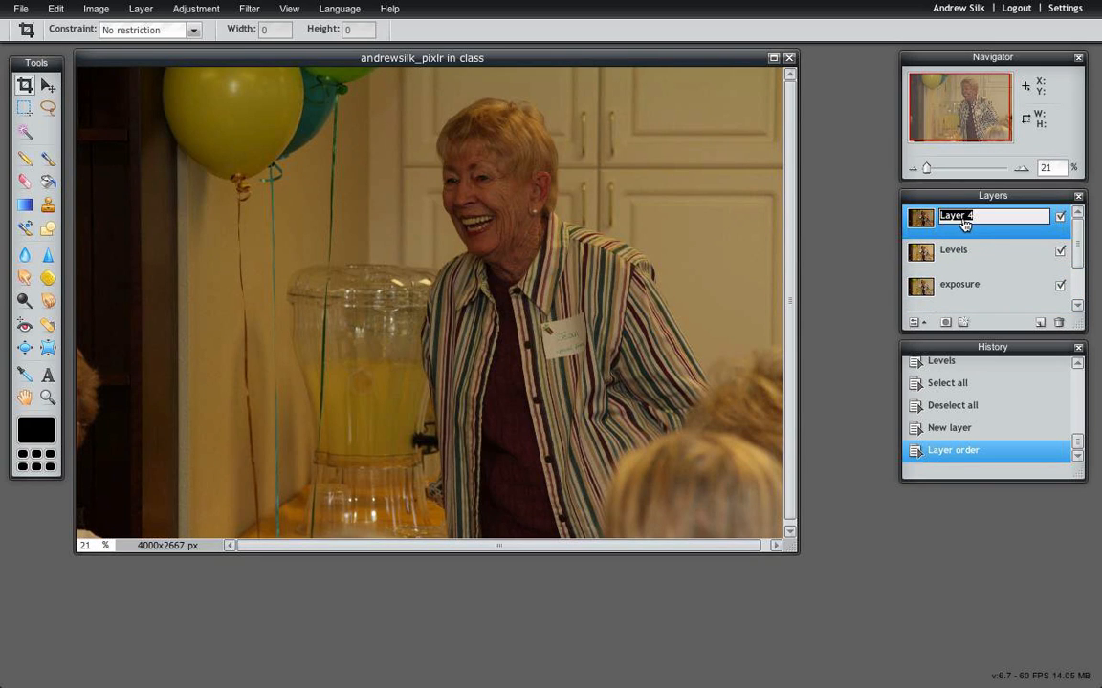
pyautogui.write('Curves')
pyautogui.click(920, 217)
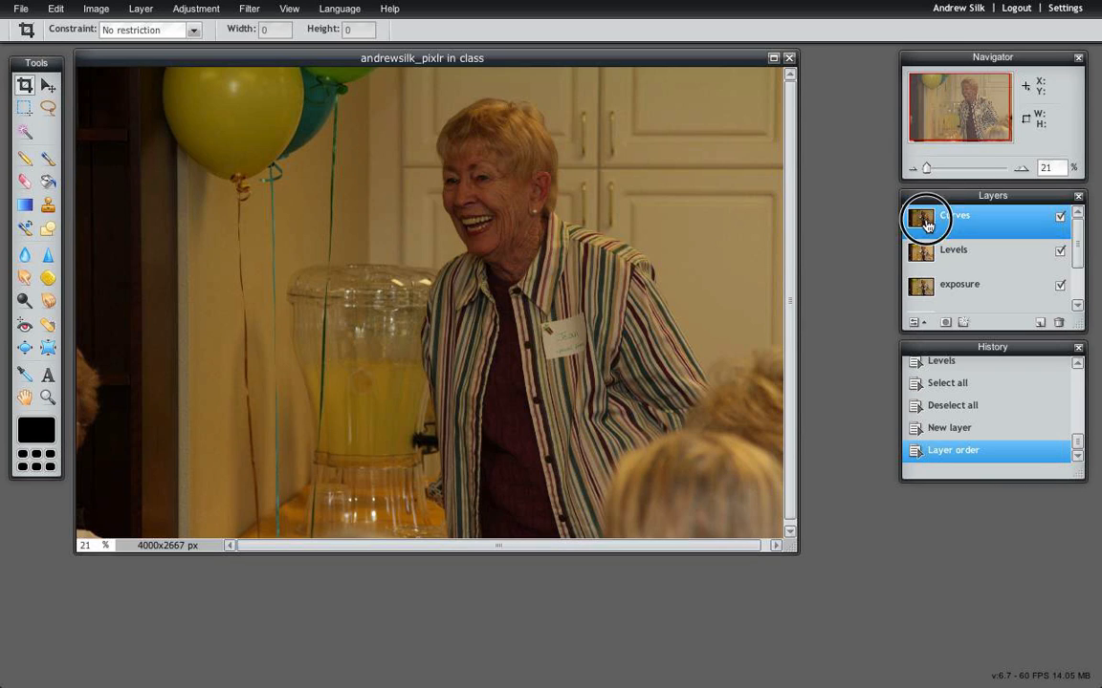
# - Hide the Levels and exposure layers, and make the Curves layer active
pyautogui.click(1060, 250)
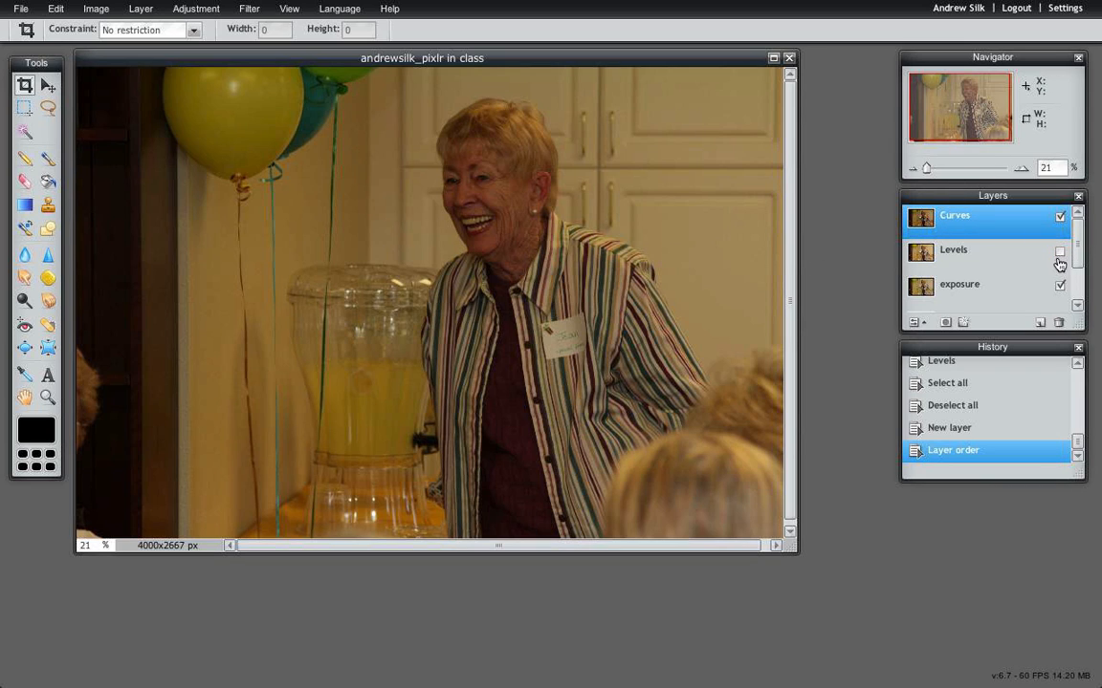
pyautogui.click(1055, 287)
pyautogui.click(1056, 286)
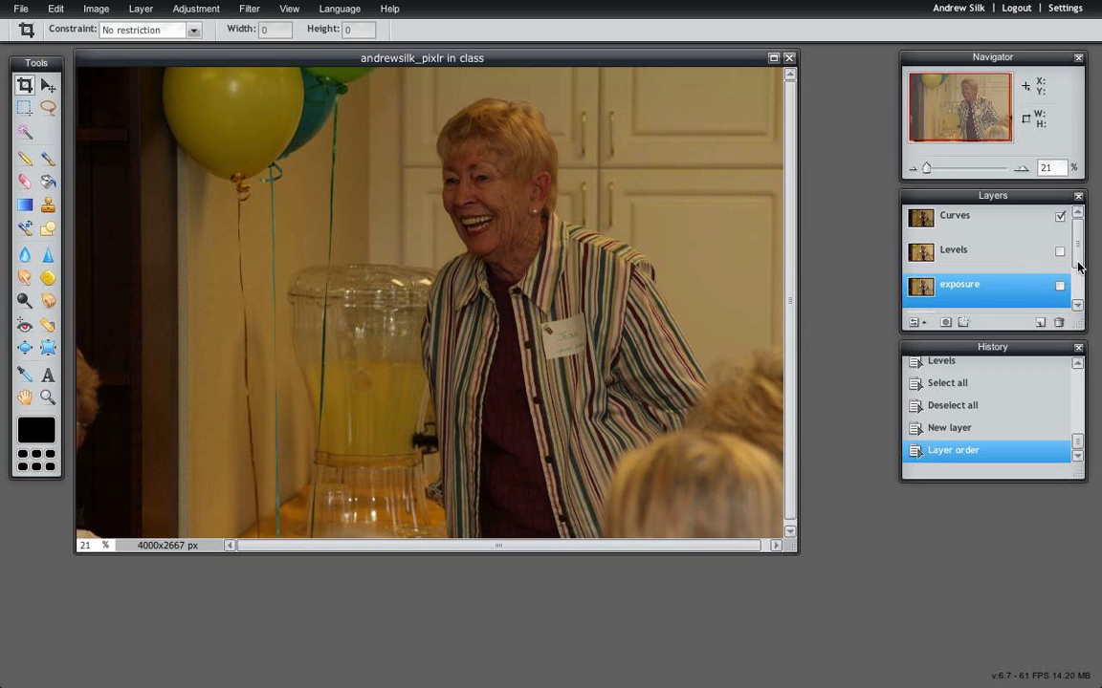
pyautogui.click(1076, 299)
pyautogui.scroll(1, 1071, 246)
pyautogui.click(978, 222)
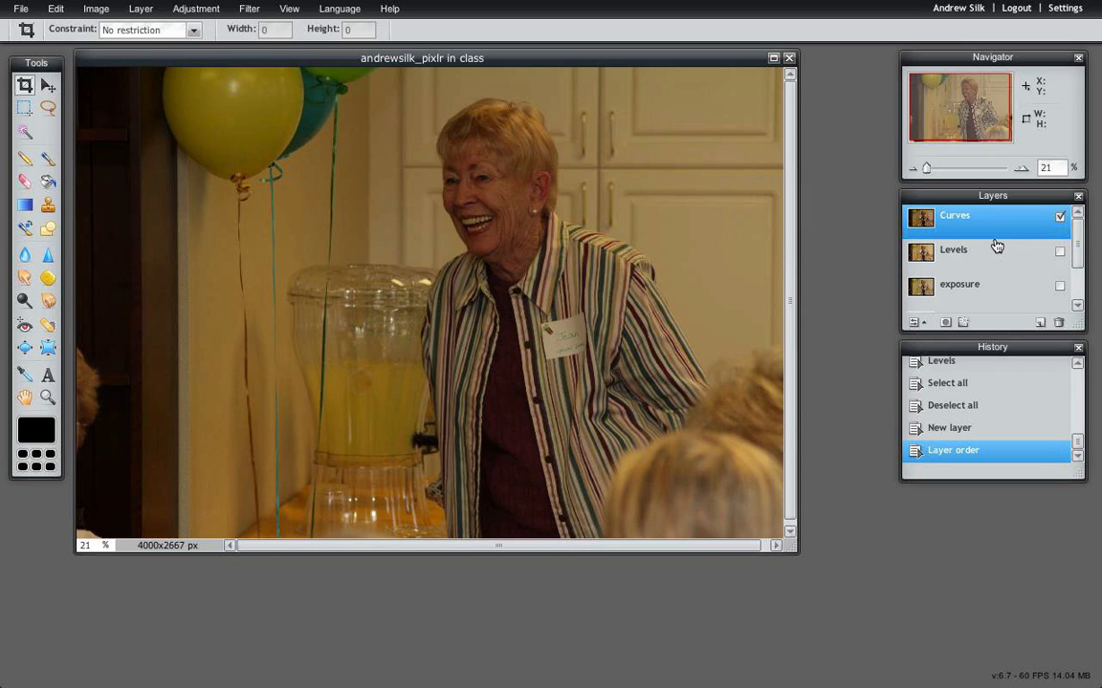
# - Open the Curves adjustment for the Curves layer with its histogram shown, and move the dialog clear of the woman's face
pyautogui.moveTo(382, 64); pyautogui.dragTo(383, 64)
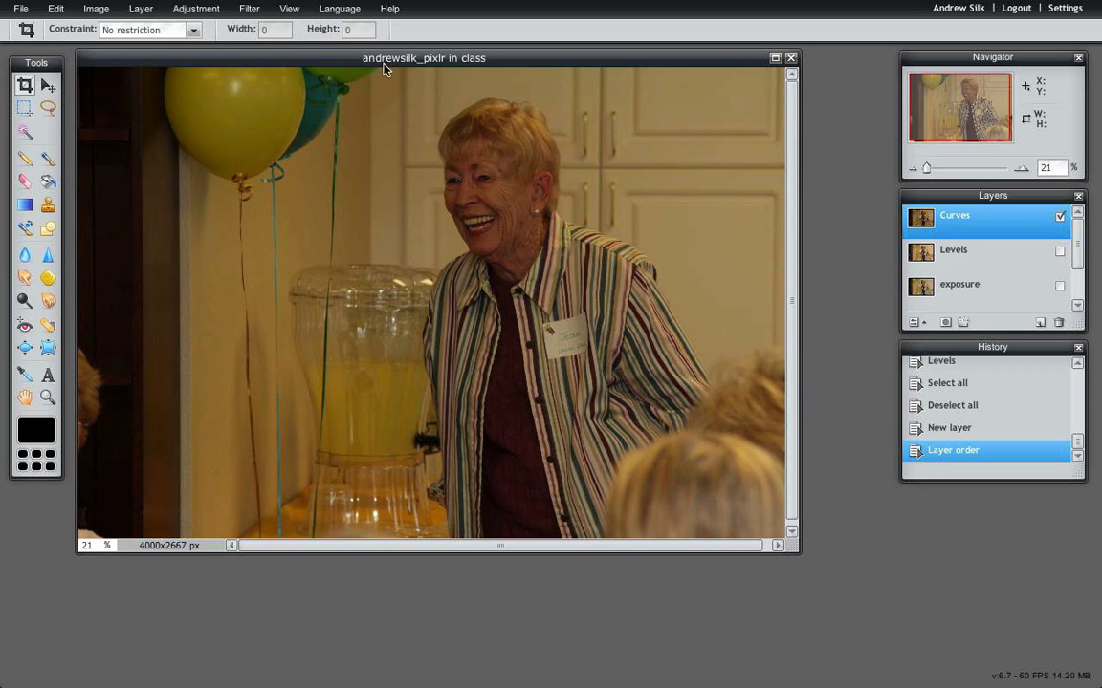
pyautogui.click(194, 8)
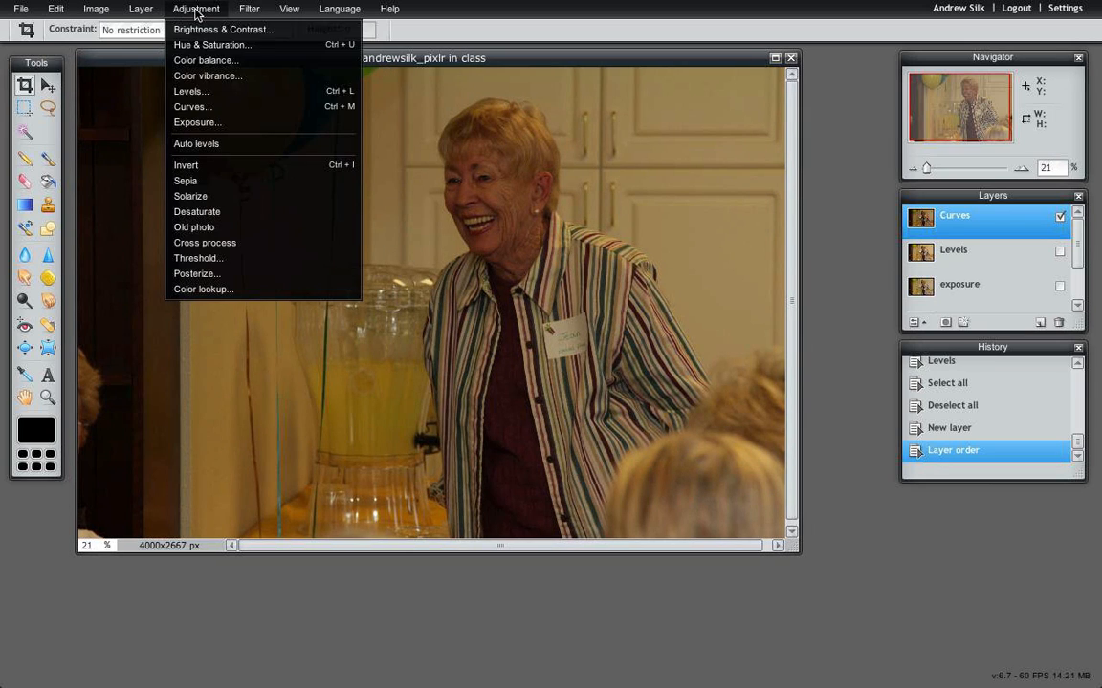
pyautogui.click(266, 116)
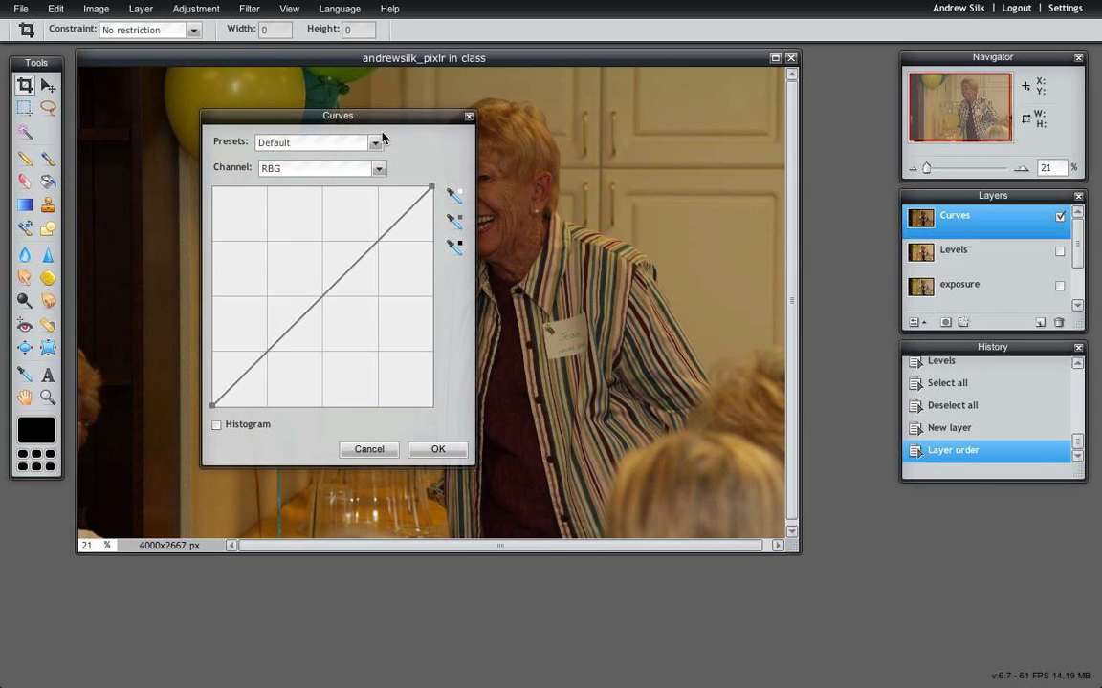
pyautogui.click(217, 426)
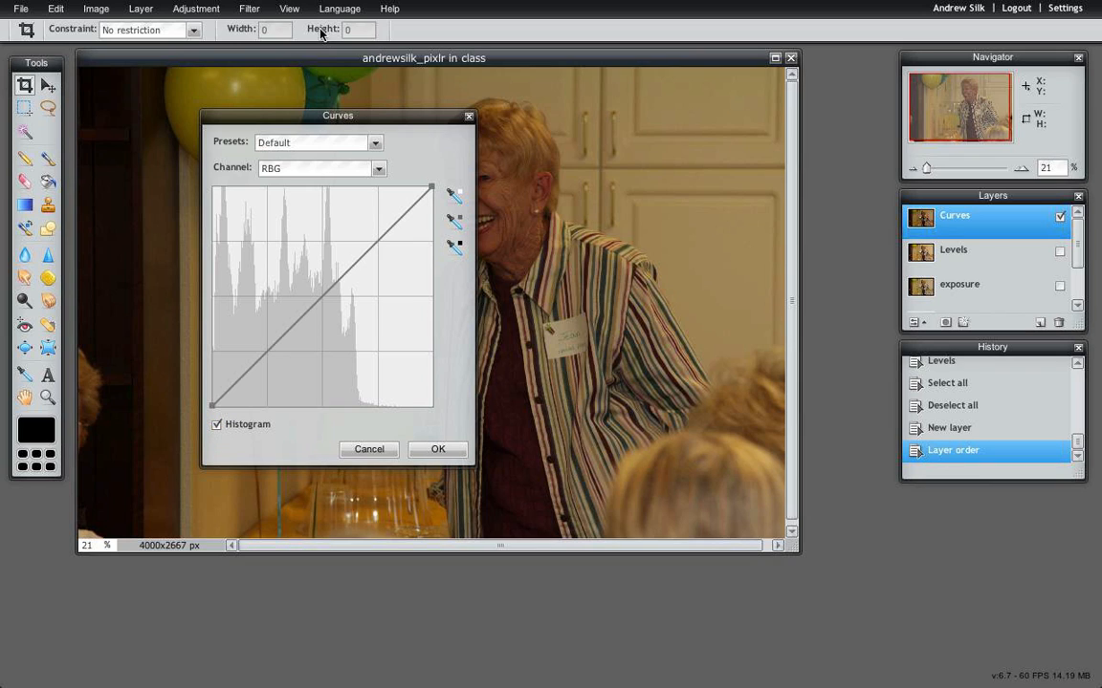
pyautogui.moveTo(367, 117); pyautogui.dragTo(739, 226)
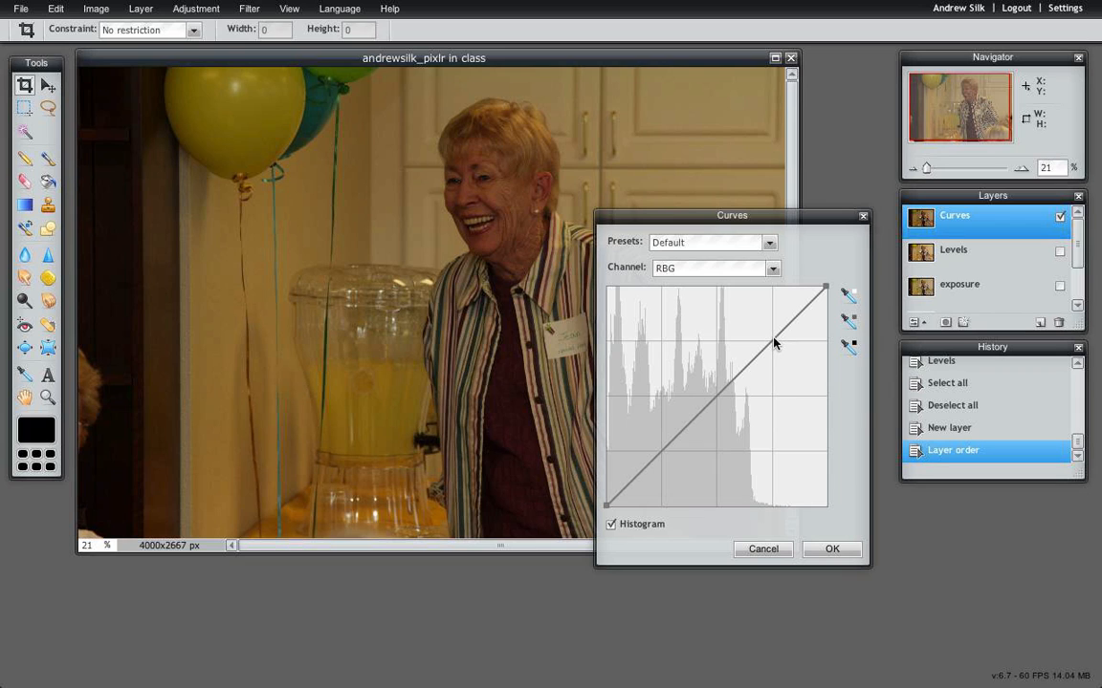
# - Try bending the combined RBG curve with several points from highlights to shadows, and discard the adjustment
pyautogui.click(775, 339)
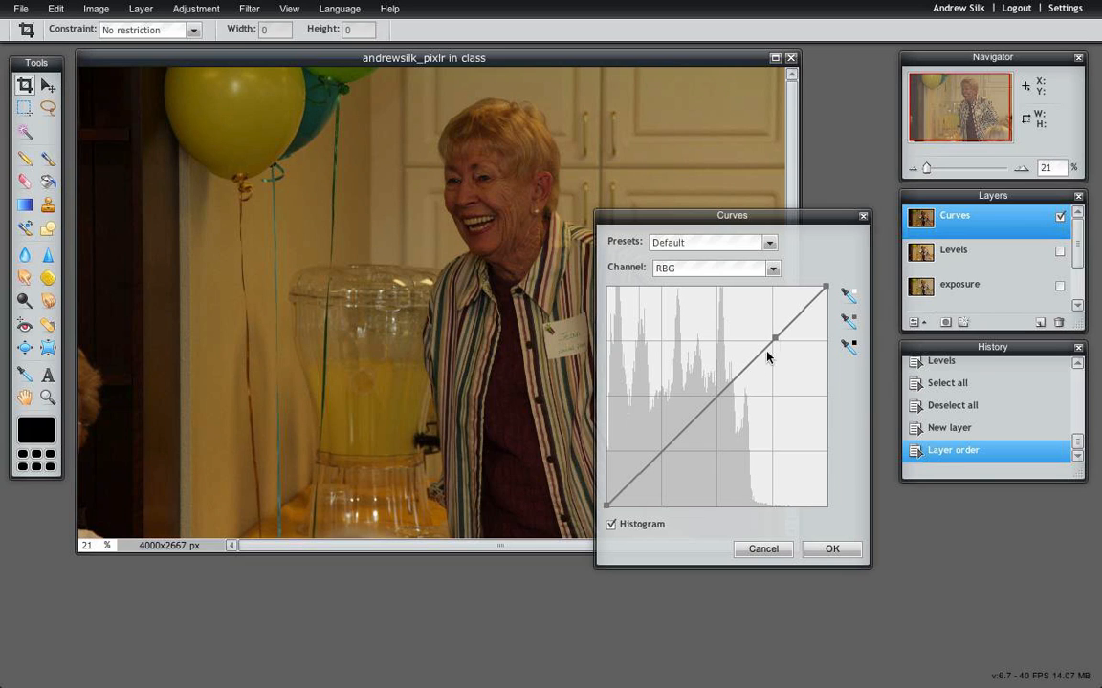
pyautogui.click(742, 373)
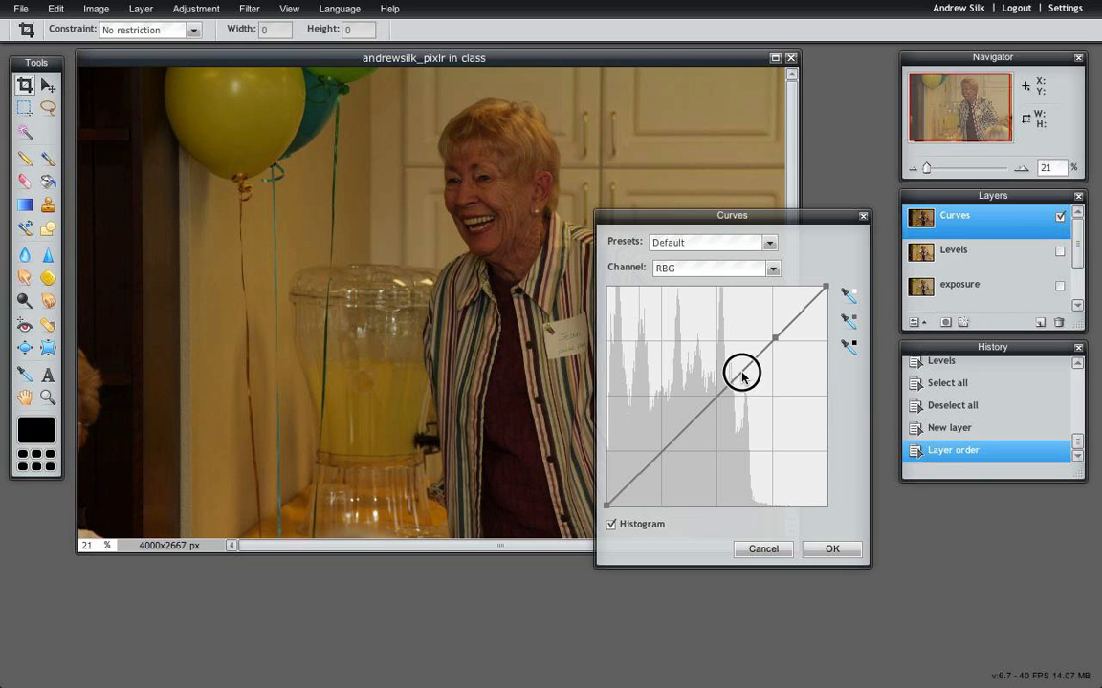
pyautogui.click(691, 425)
pyautogui.click(659, 457)
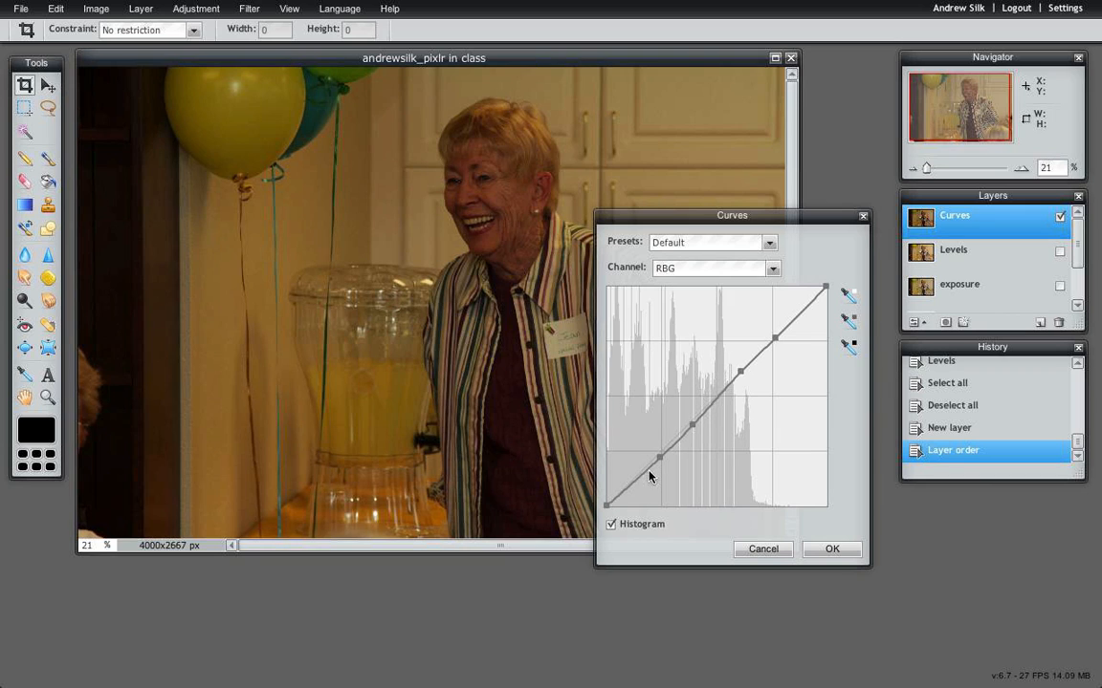
pyautogui.click(621, 470)
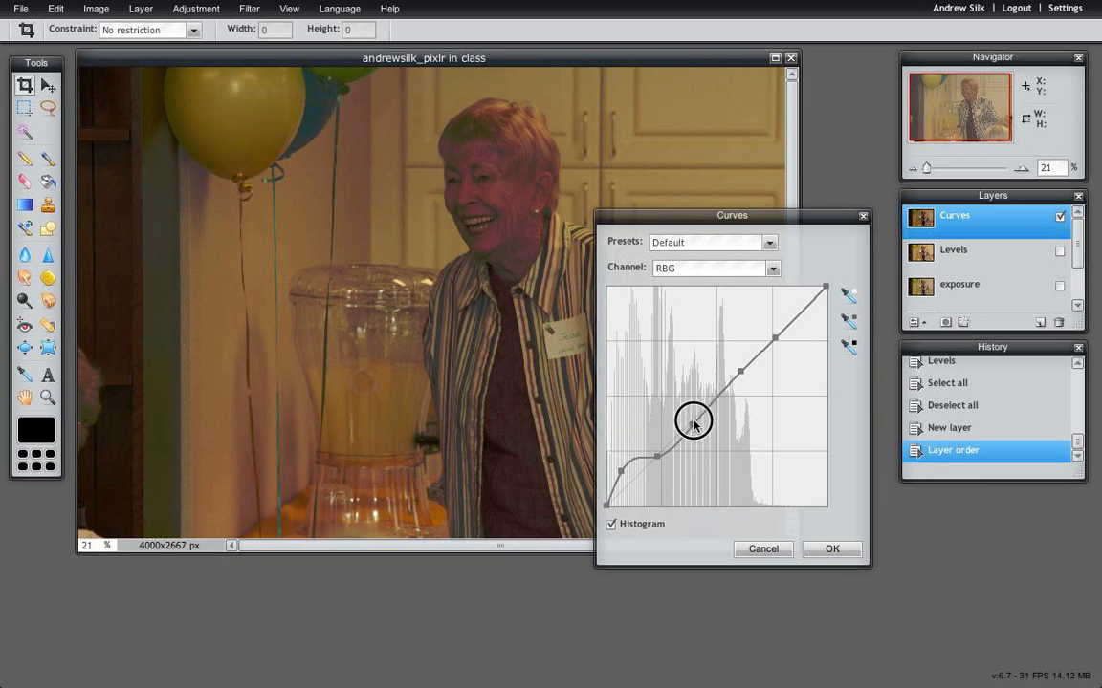
pyautogui.click(765, 362)
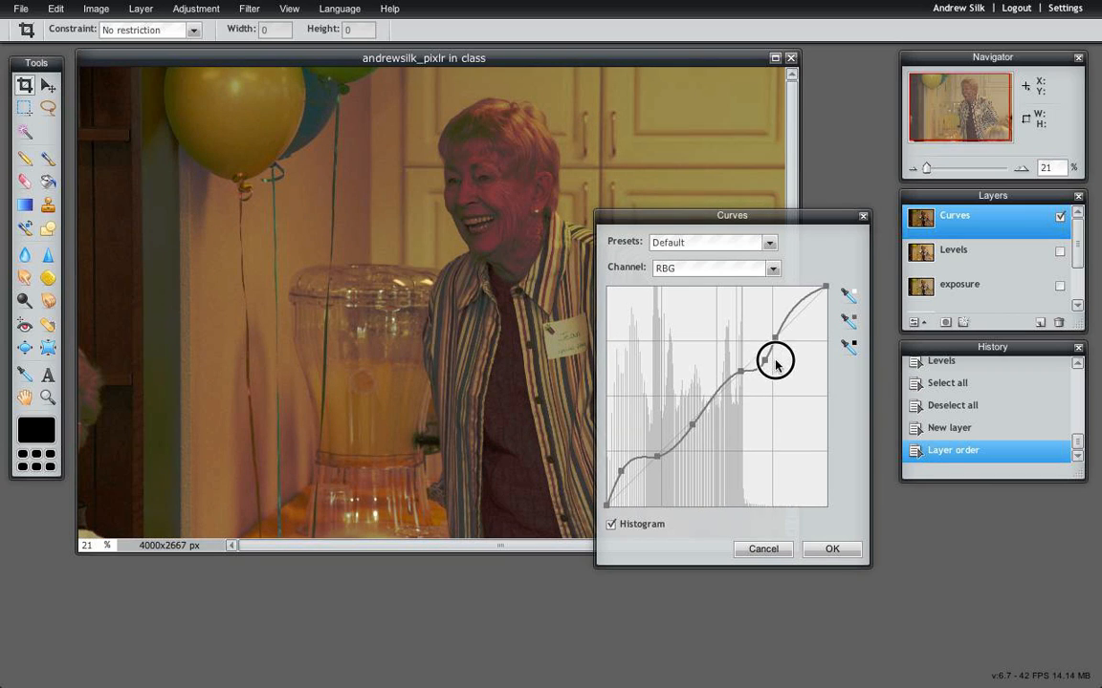
pyautogui.click(794, 306)
pyautogui.click(754, 551)
# - Reopen Curves for the Curves layer with the histogram shown, and pull the white point inward toward the bright end of the histogram
pyautogui.hotkey('ctrl', 'm')
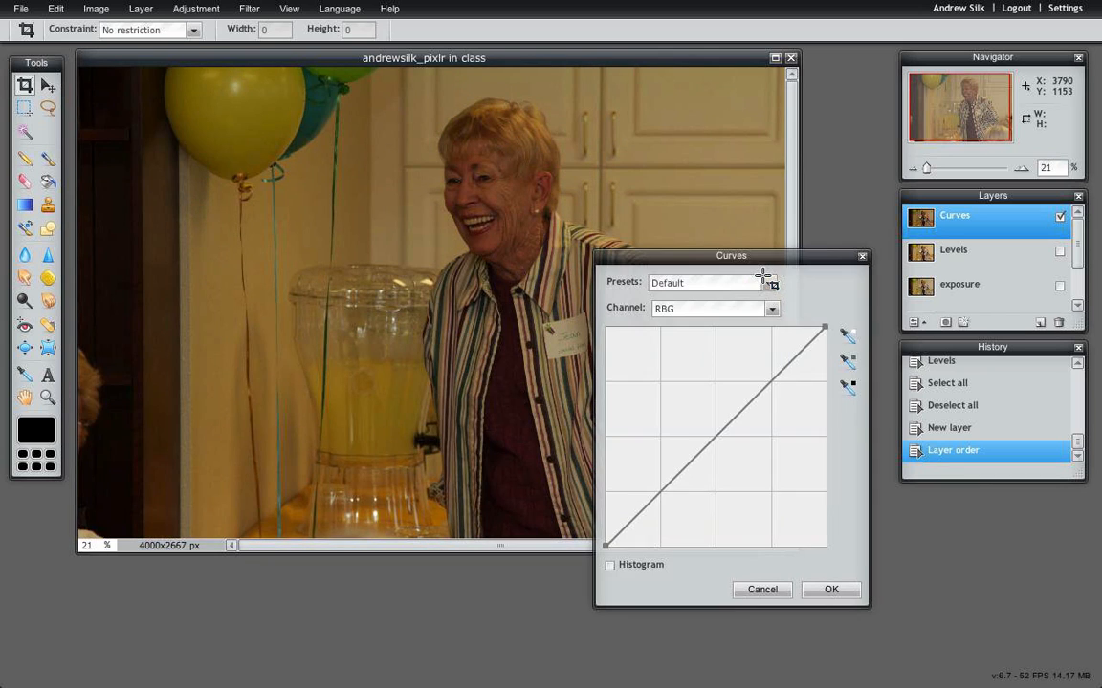
pyautogui.moveTo(804, 254); pyautogui.dragTo(863, 210)
pyautogui.click(668, 516)
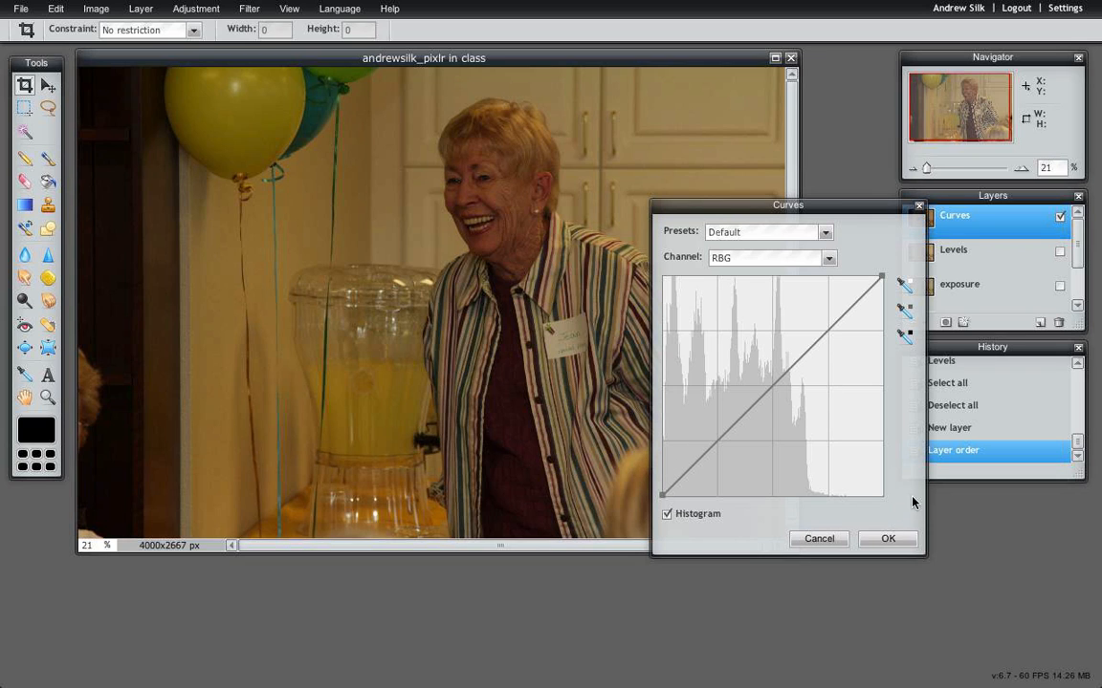
pyautogui.moveTo(882, 274); pyautogui.dragTo(852, 273)
pyautogui.click(878, 283)
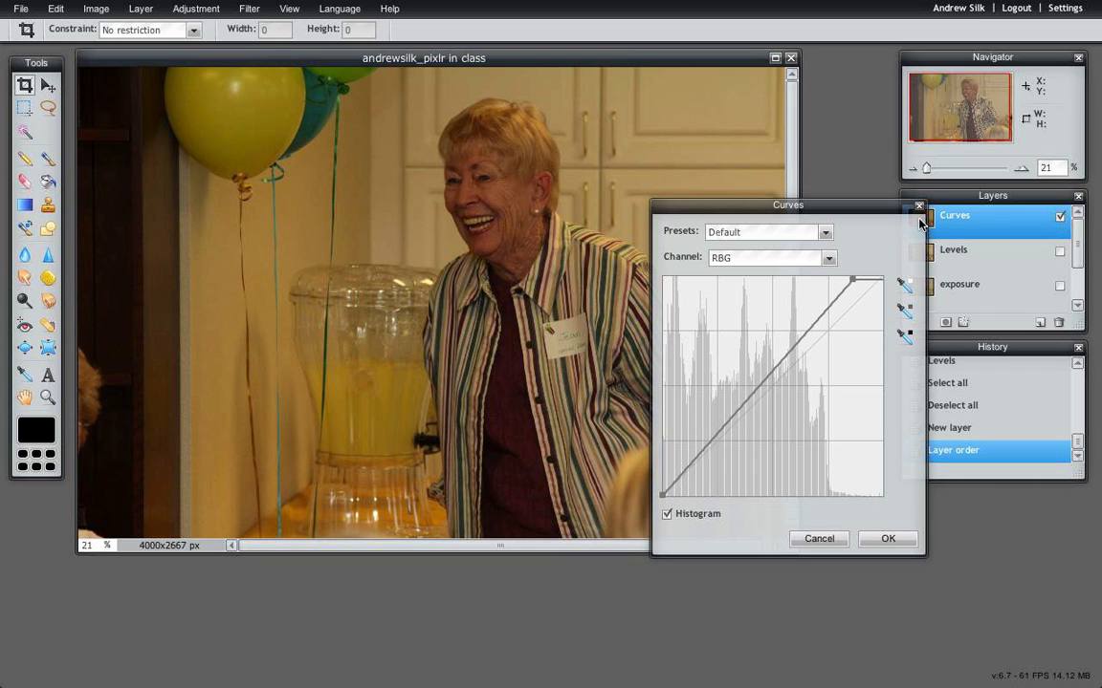
# - Try lifting and lowering the darker tones with a single point on the RBG curve, and cancel the adjustment
pyautogui.moveTo(704, 456)
pyautogui.mouseDown()
pyautogui.moveTo(687, 452)
pyautogui.moveTo(691, 462)
pyautogui.mouseUp()
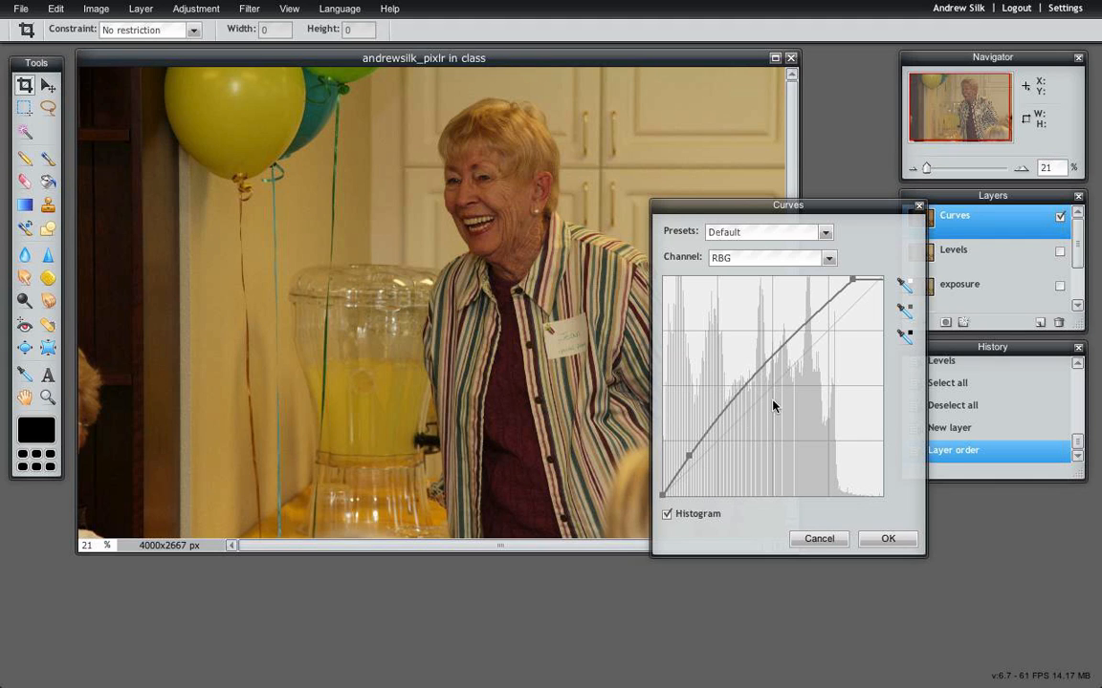
pyautogui.moveTo(691, 456); pyautogui.dragTo(703, 436)
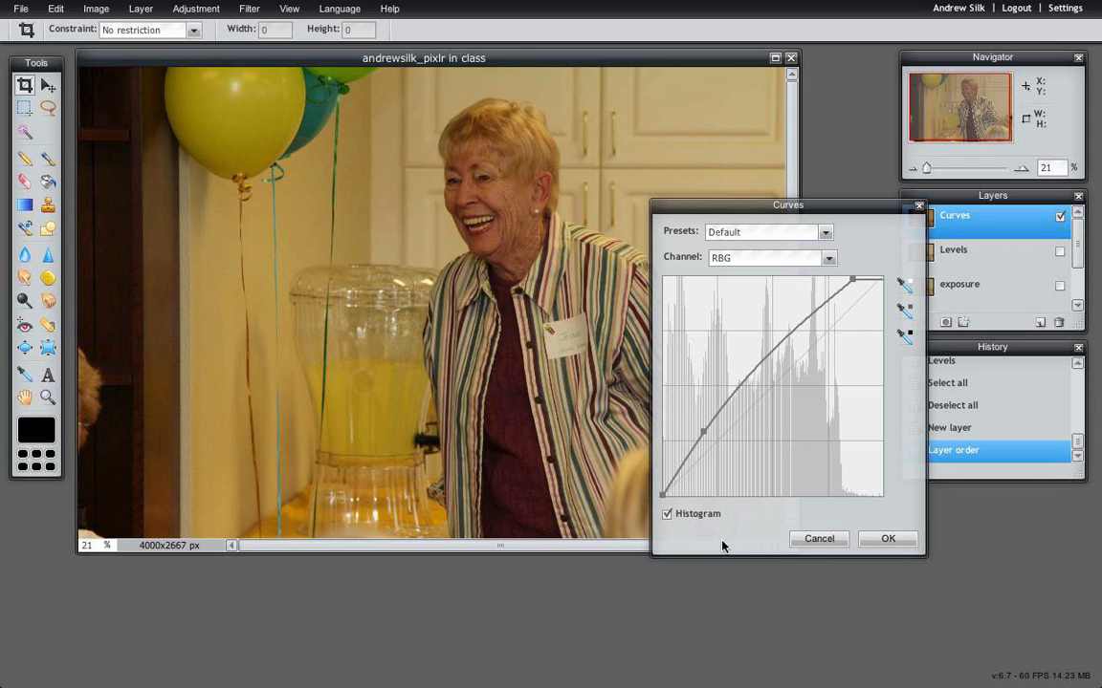
pyautogui.moveTo(719, 440)
pyautogui.mouseDown()
pyautogui.moveTo(713, 428)
pyautogui.moveTo(729, 443)
pyautogui.moveTo(725, 435)
pyautogui.mouseUp()
pyautogui.rightClick(713, 450)
pyautogui.click(688, 423)
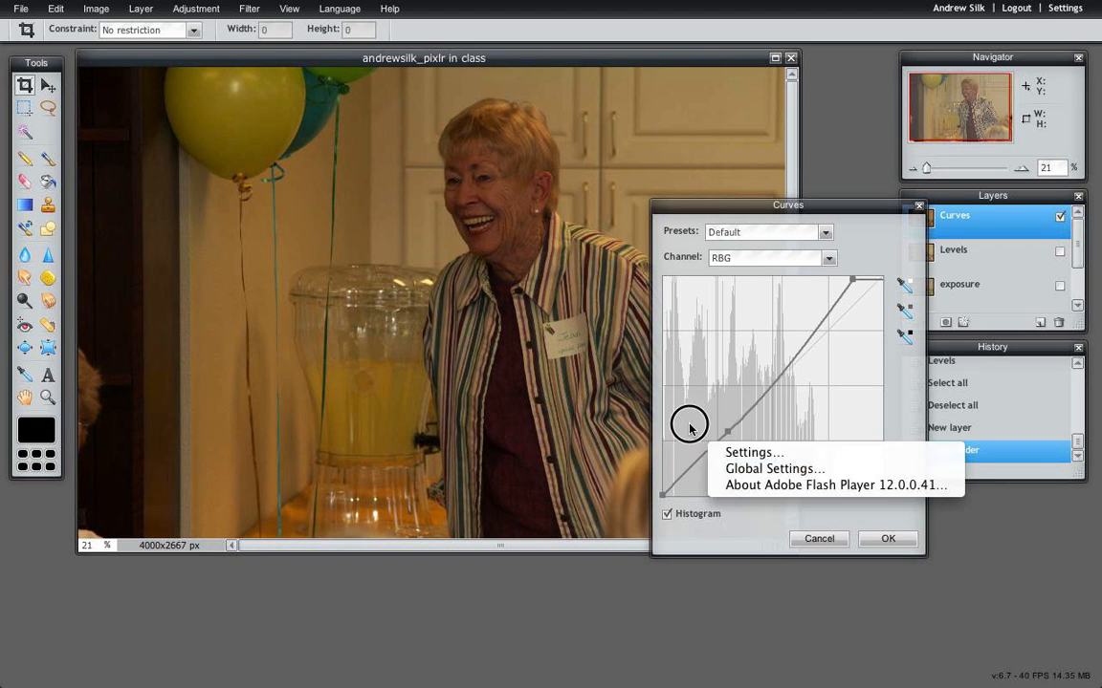
pyautogui.click(820, 537)
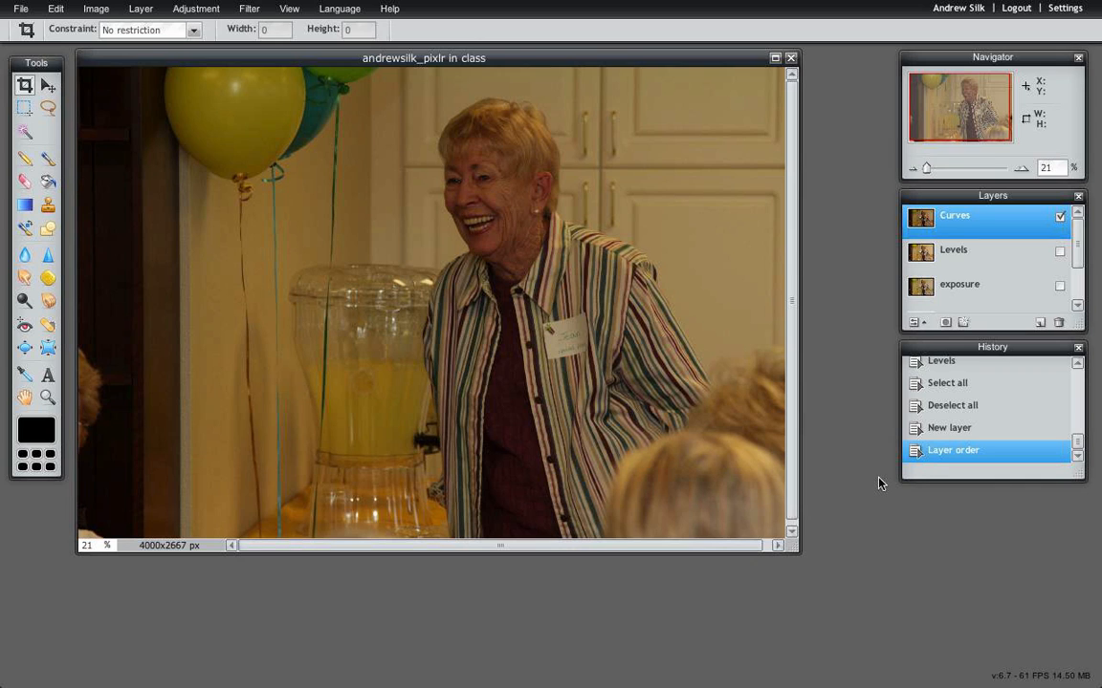
# - Reopen Curves and shape the RBG curve into an S with a raised highlight point, a midtone point and a lowered shadow point
pyautogui.hotkey('ctrl', 'm')
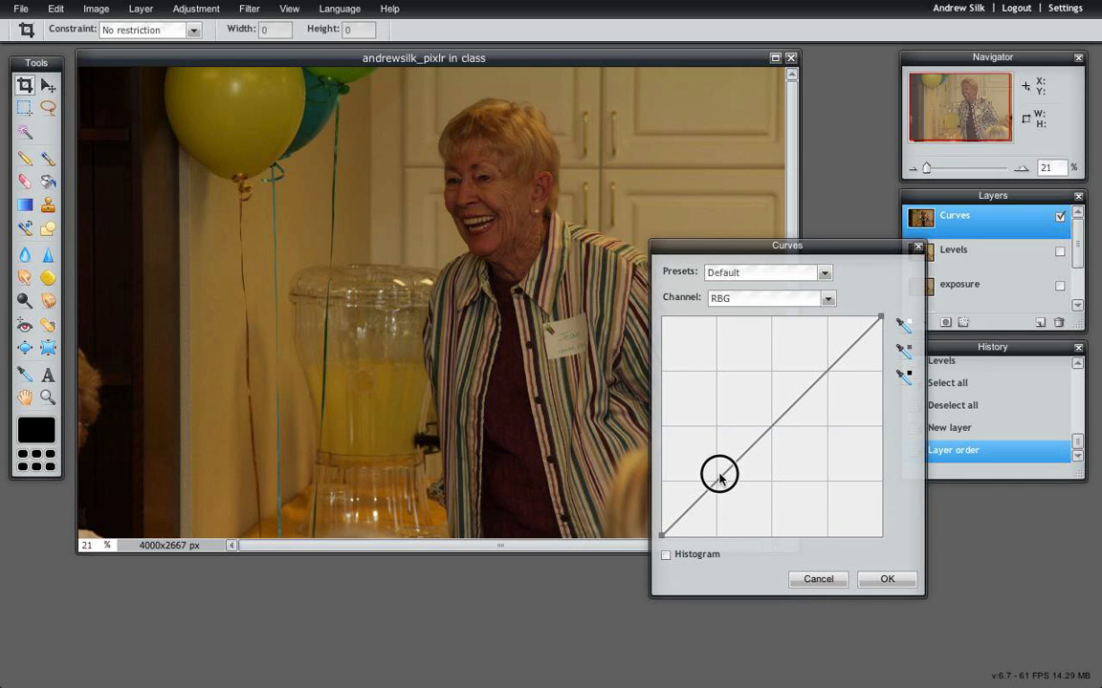
pyautogui.moveTo(720, 476); pyautogui.dragTo(715, 472)
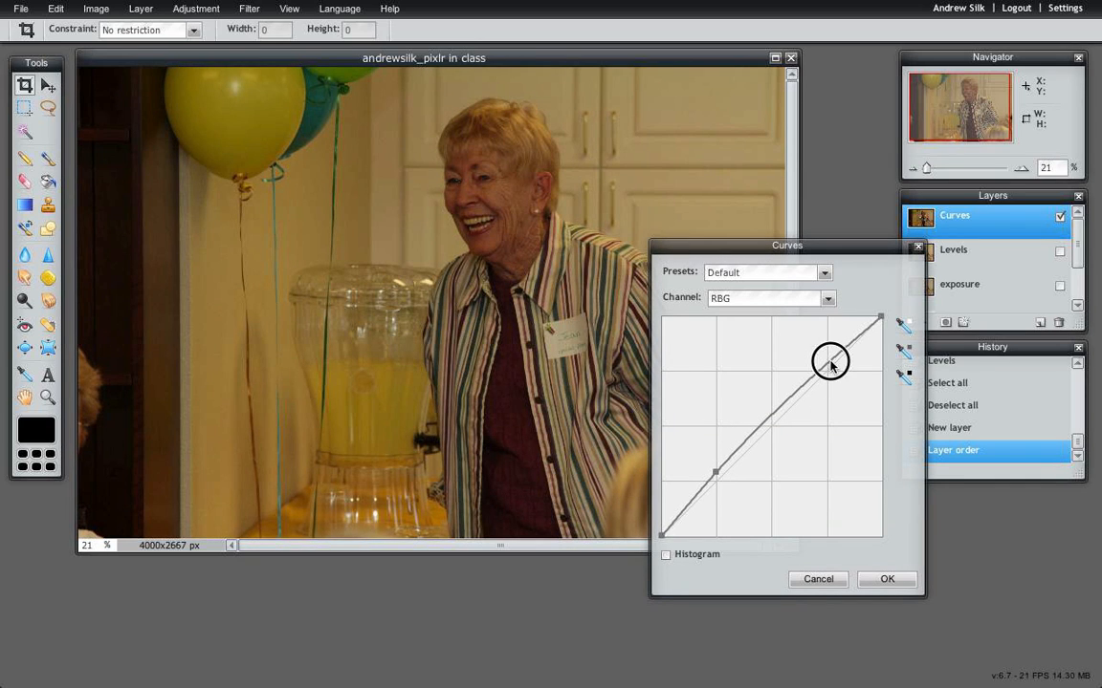
pyautogui.click(831, 365)
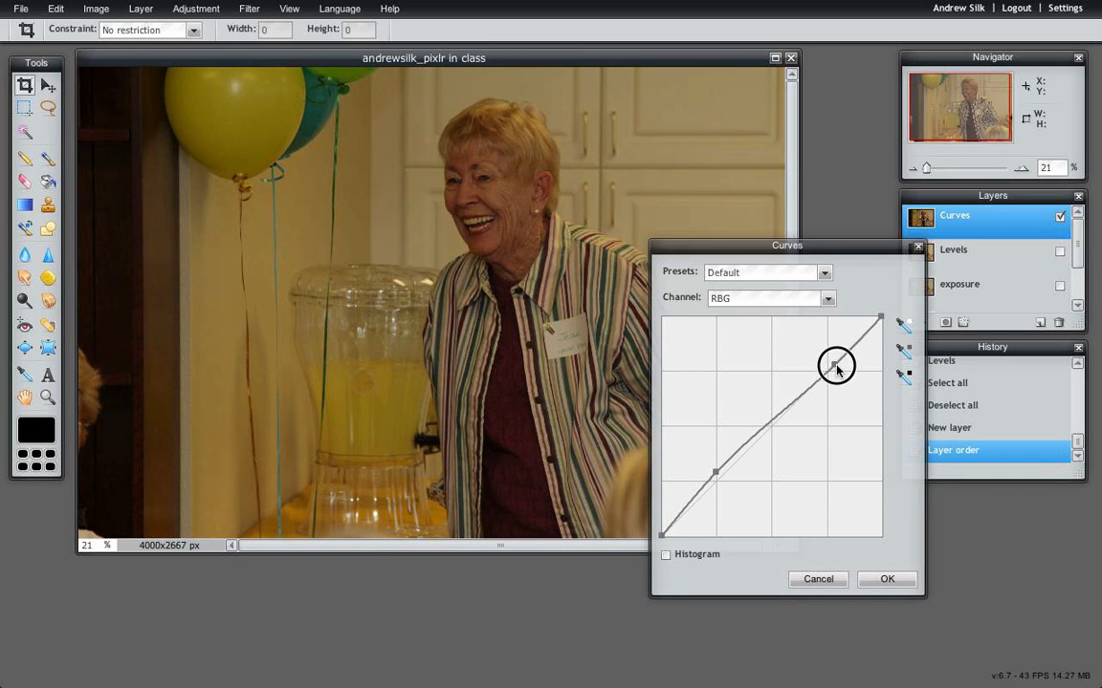
pyautogui.click(770, 421)
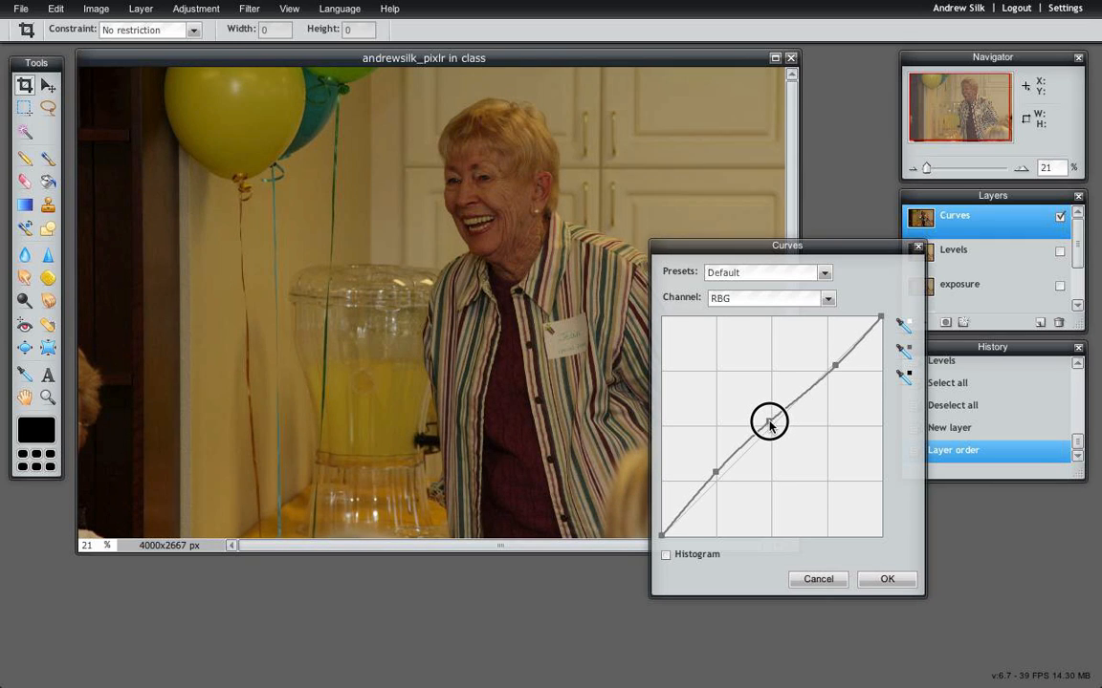
pyautogui.moveTo(835, 367); pyautogui.dragTo(818, 355)
pyautogui.moveTo(715, 472); pyautogui.dragTo(719, 486)
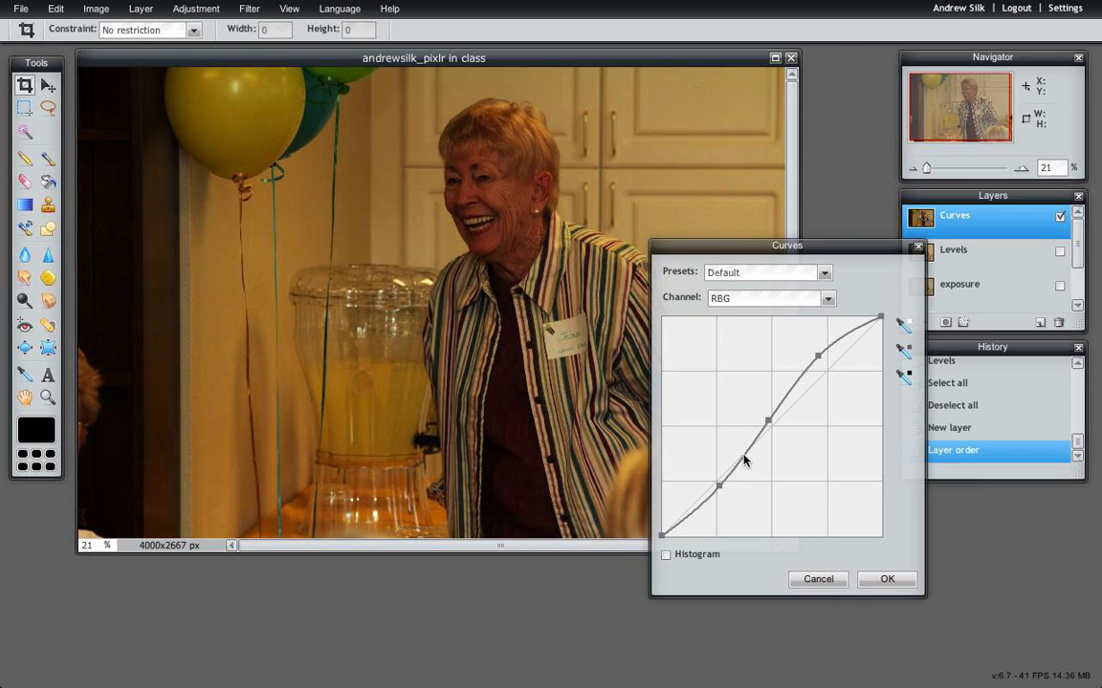
# - Show the histogram in Curves, raise the black point, and lift the shadow and midtone points of the RBG curve
pyautogui.click(665, 533)
pyautogui.click(667, 555)
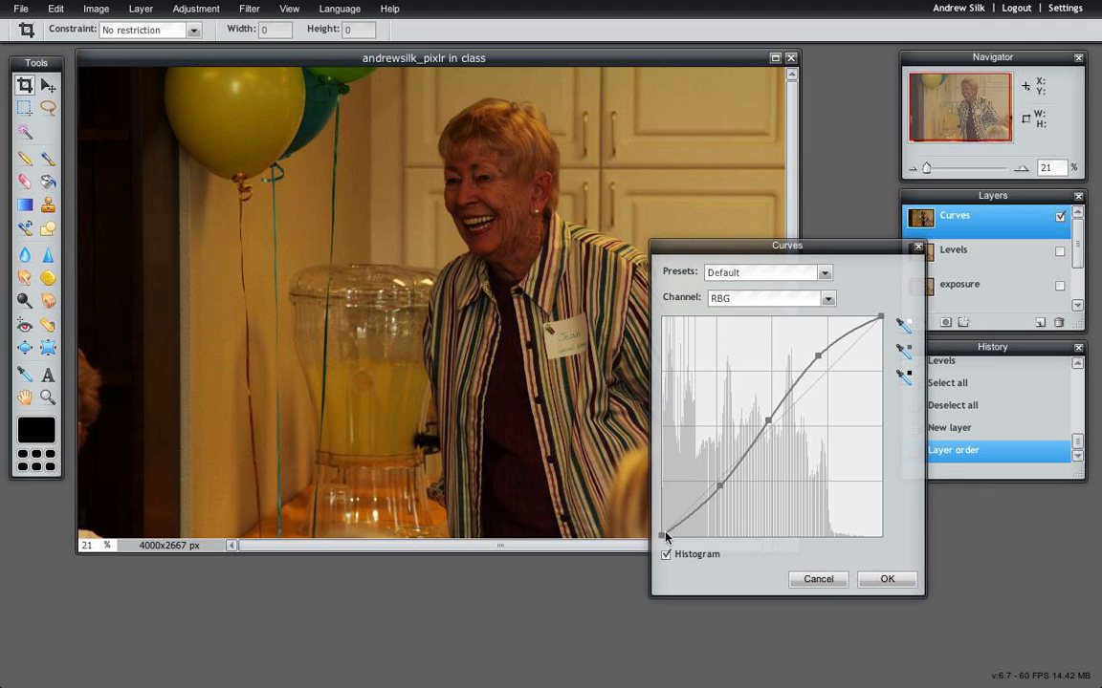
pyautogui.click(670, 535)
pyautogui.moveTo(675, 535); pyautogui.dragTo(660, 519)
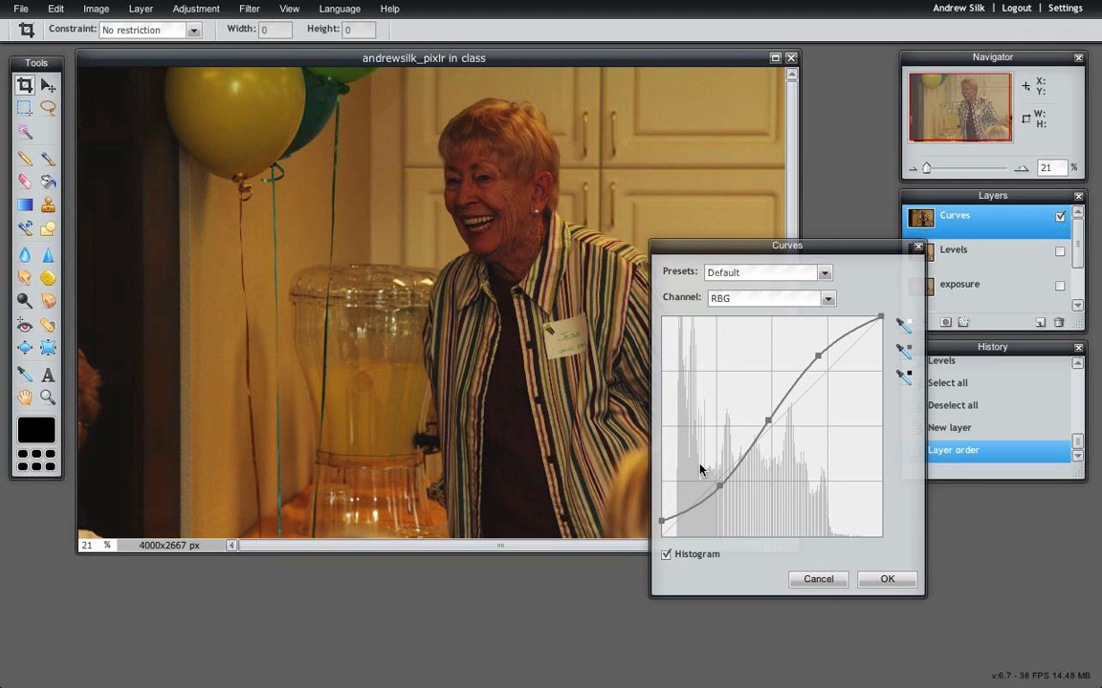
pyautogui.moveTo(721, 487); pyautogui.dragTo(716, 478)
pyautogui.moveTo(768, 420)
pyautogui.mouseDown()
pyautogui.moveTo(760, 405)
pyautogui.moveTo(776, 418)
pyautogui.moveTo(756, 404)
pyautogui.mouseUp()
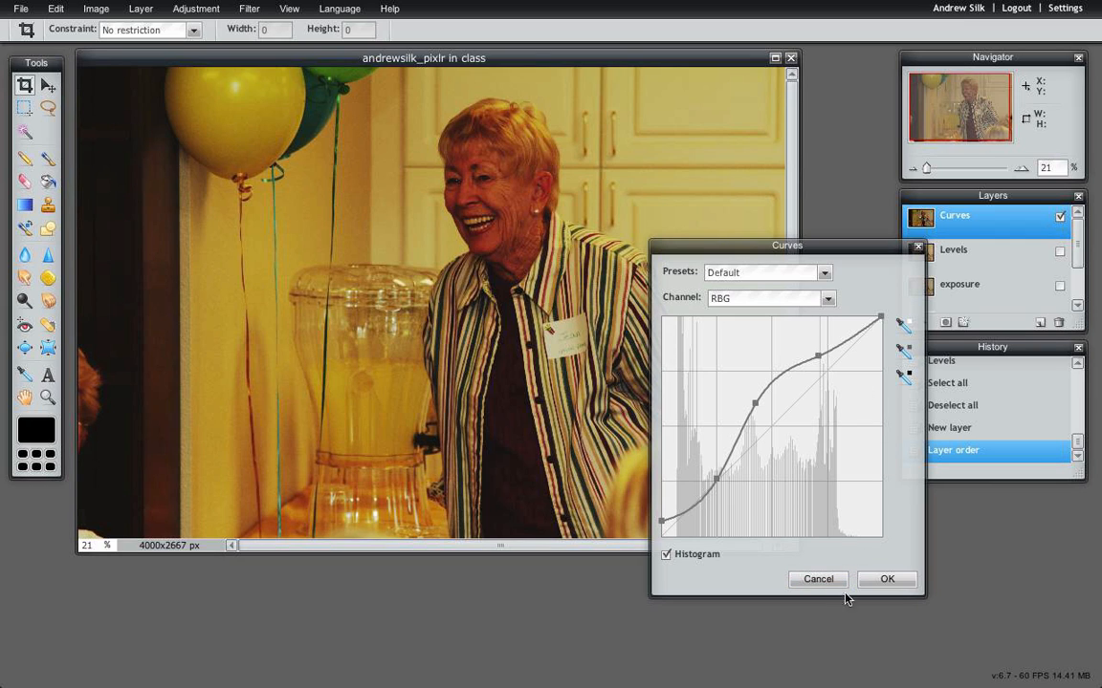
# - Try the Warmer, Increase Contrast and Colder presets on the Curves layer, and cancel the adjustment
pyautogui.click(830, 277)
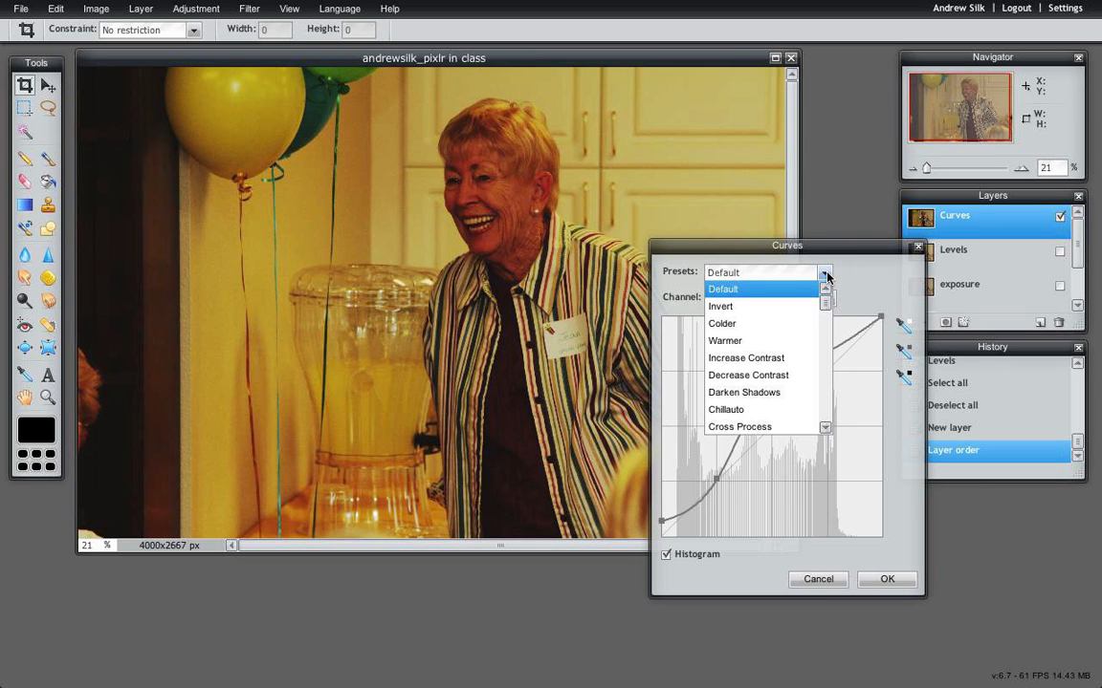
pyautogui.click(791, 346)
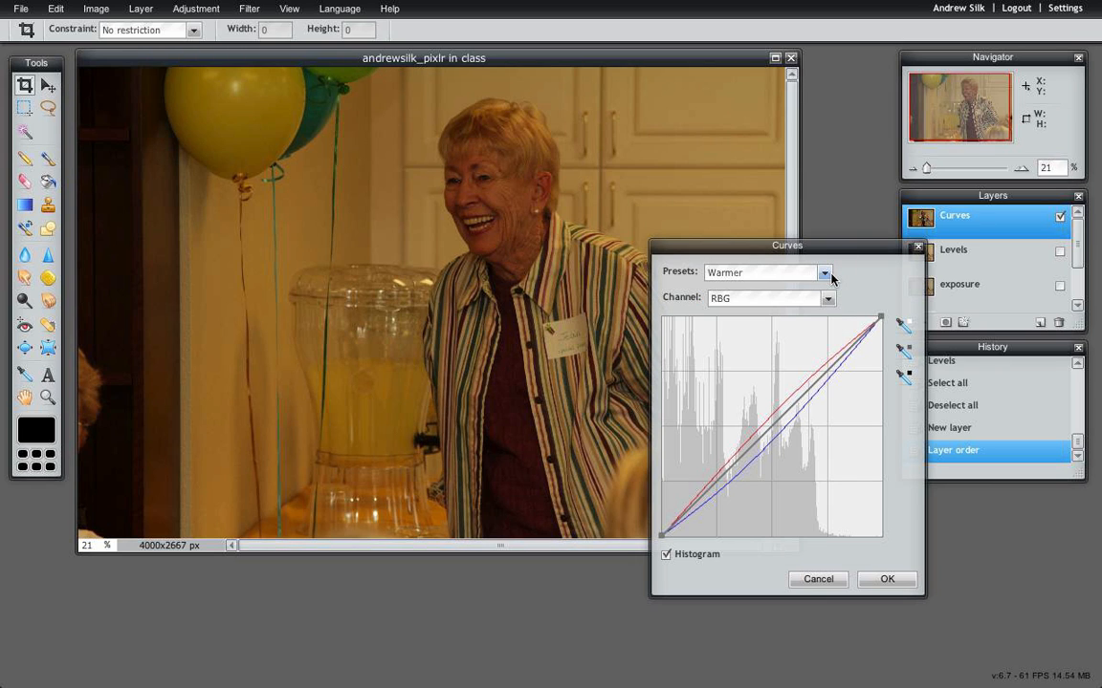
pyautogui.click(828, 276)
pyautogui.click(790, 360)
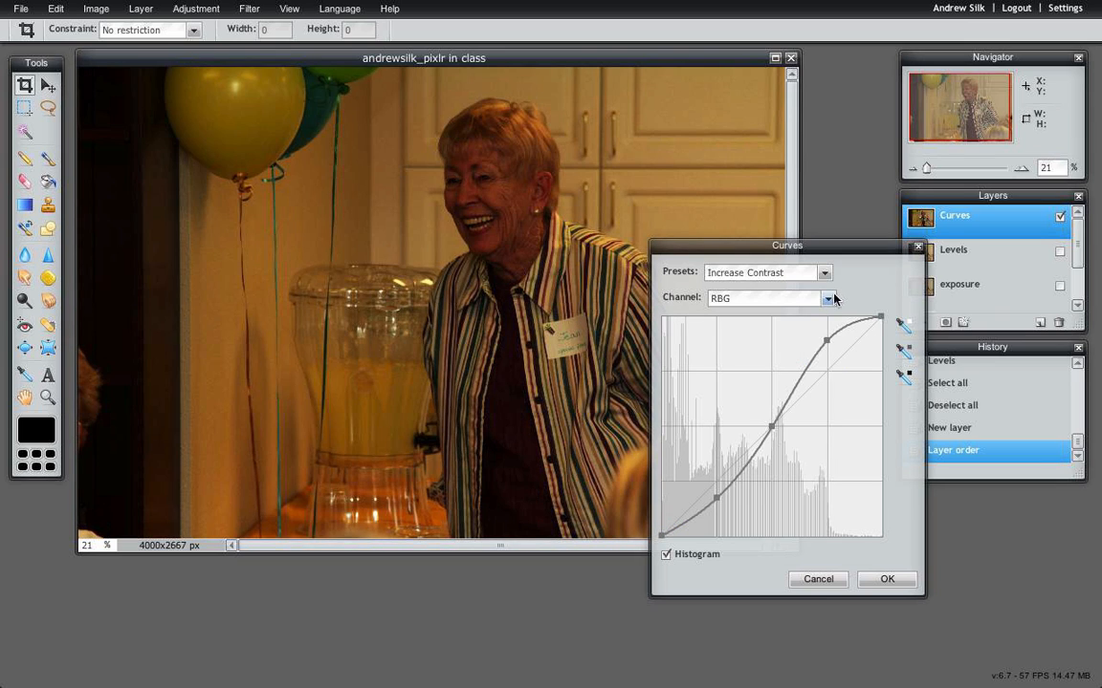
pyautogui.click(824, 273)
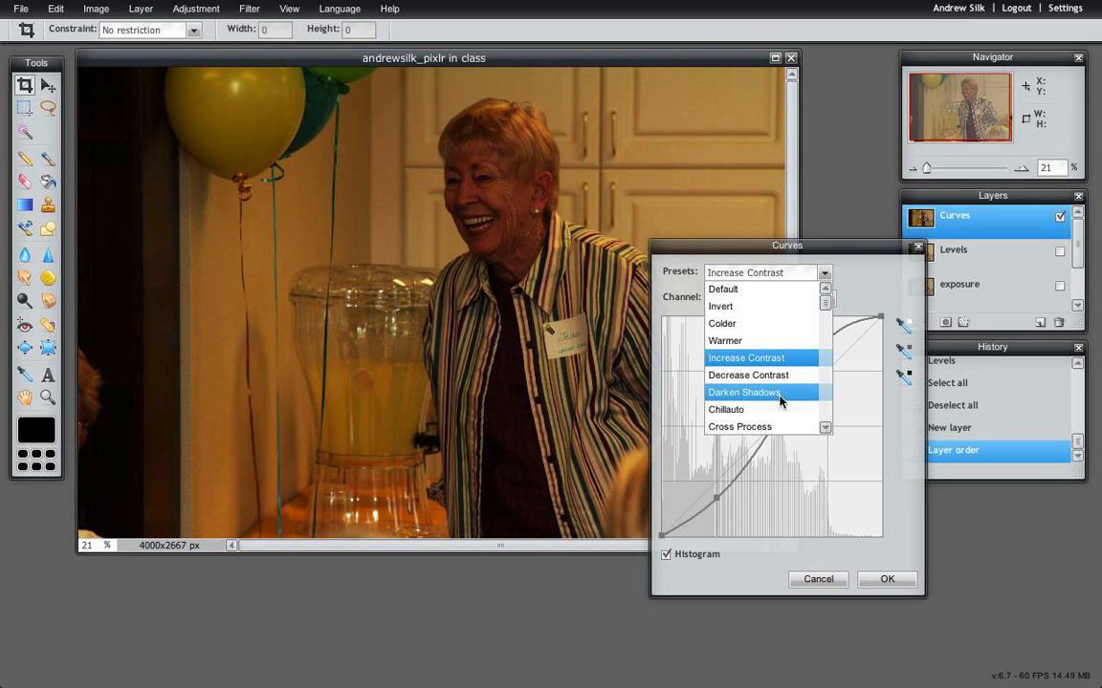
pyautogui.click(762, 325)
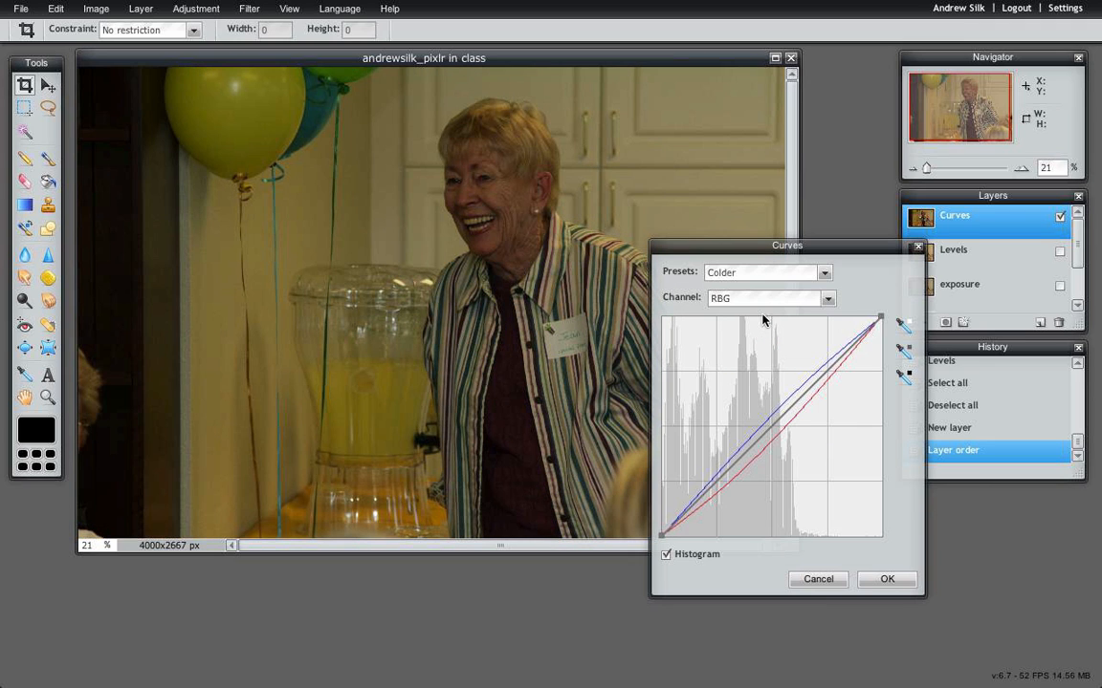
pyautogui.click(825, 576)
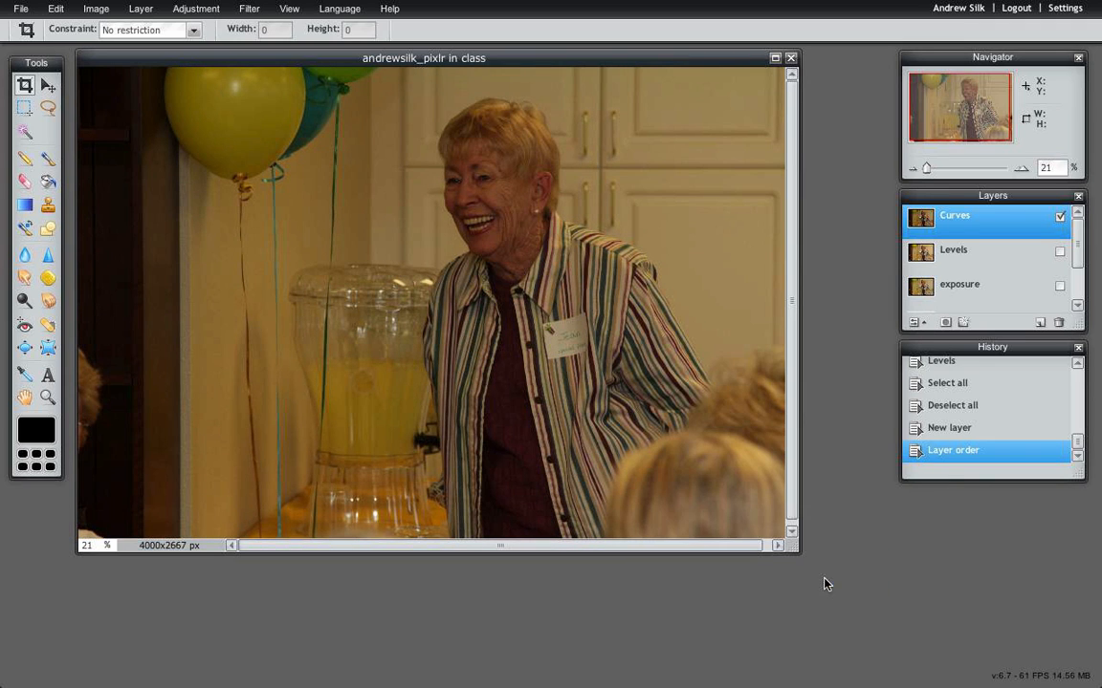
# - Make the exposure layer active and visible, and hide the Curves layer
pyautogui.click(971, 256)
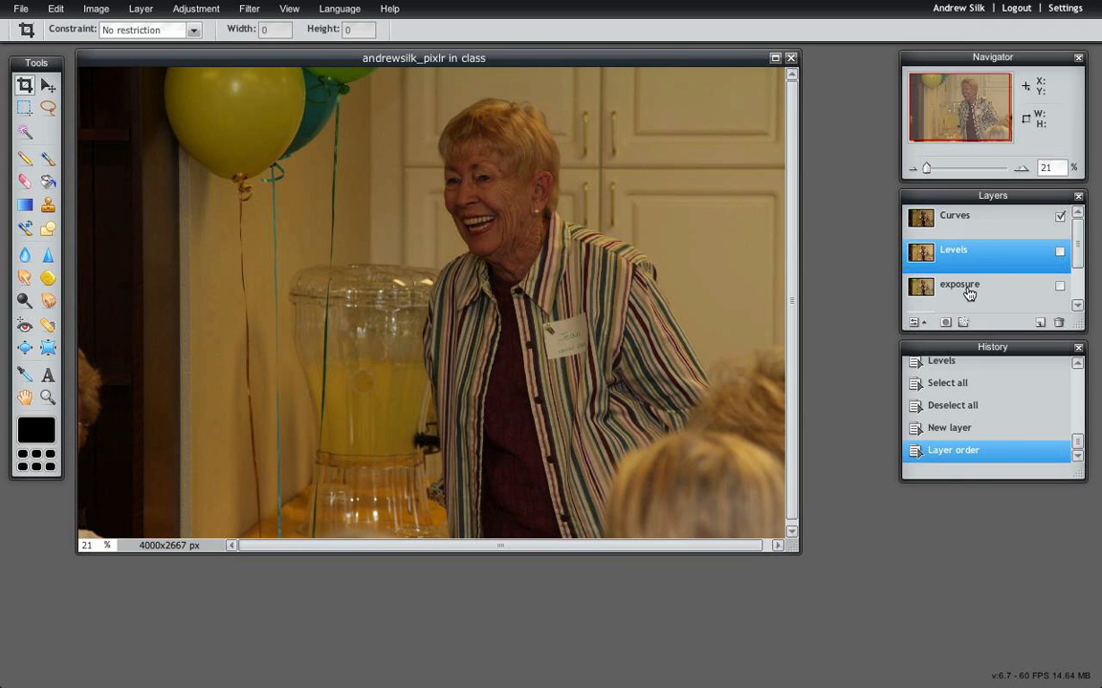
pyautogui.click(966, 287)
pyautogui.click(1060, 285)
pyautogui.click(1060, 216)
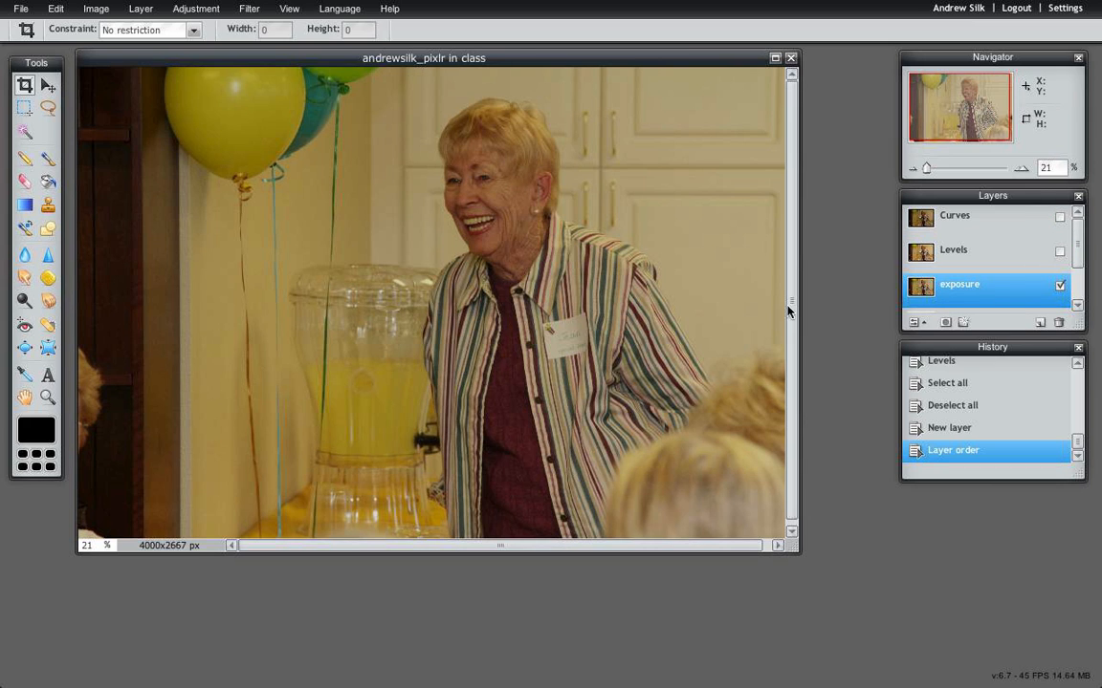
# - Open the Curves adjustment for the exposure layer and choose the Colder preset
pyautogui.hotkey('ctrl', 'm')
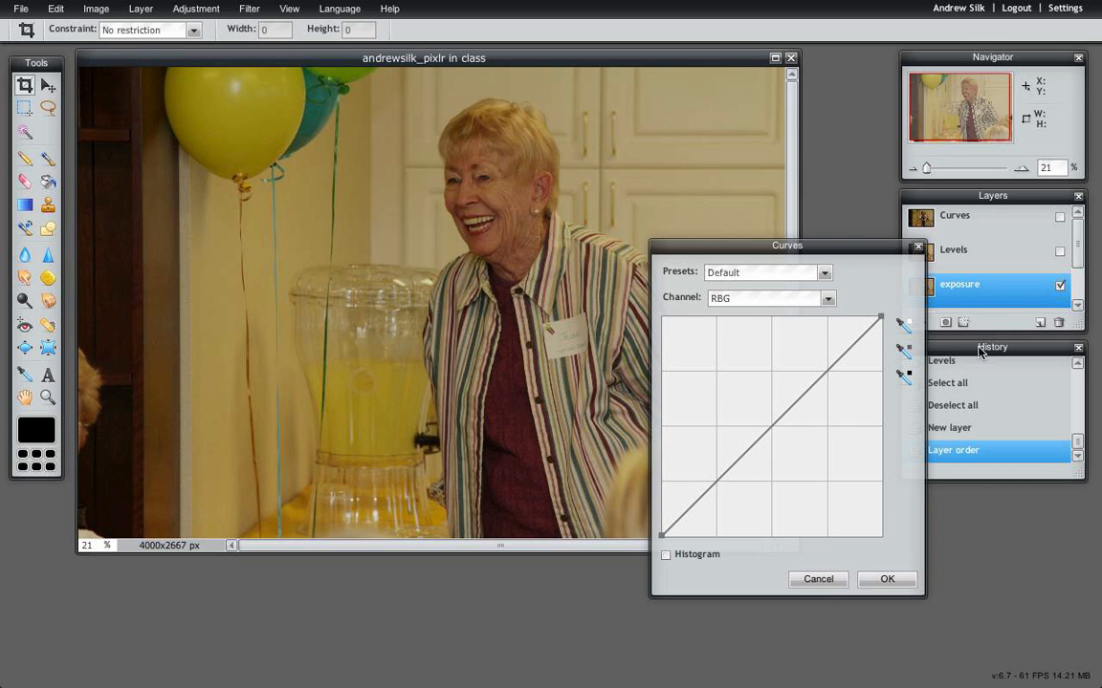
pyautogui.click(823, 274)
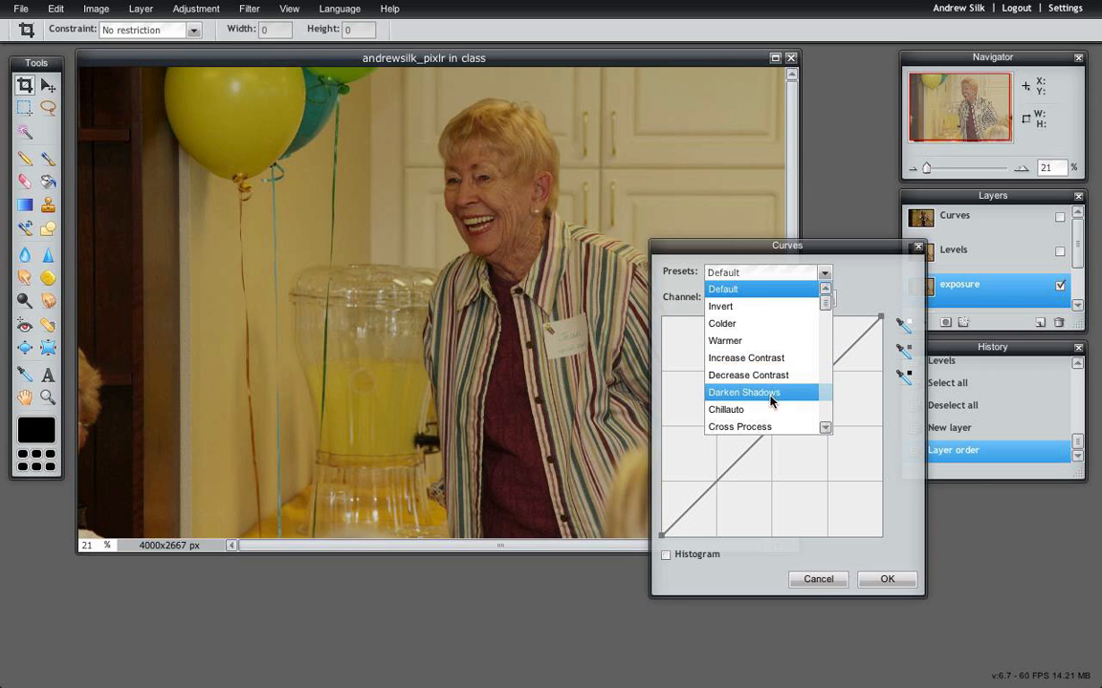
pyautogui.click(759, 327)
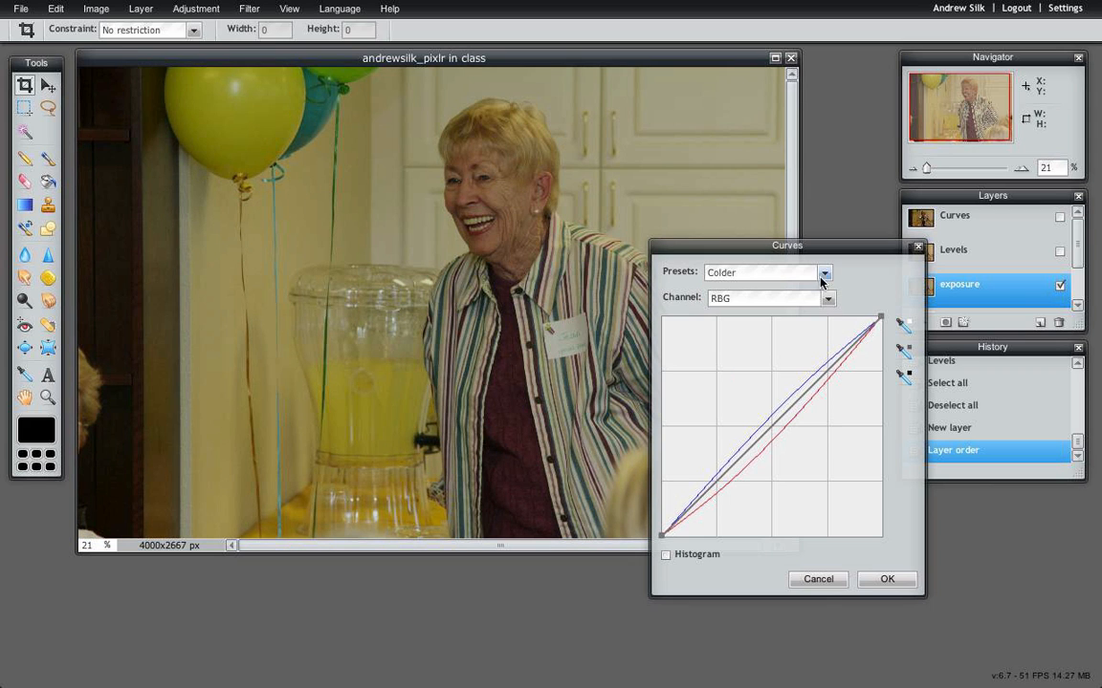
pyautogui.click(823, 274)
pyautogui.click(906, 258)
# - View the Red channel curve, and bend the Green channel curve with a lowered highlight point and raised shadow and midtone points
pyautogui.click(829, 301)
pyautogui.click(794, 329)
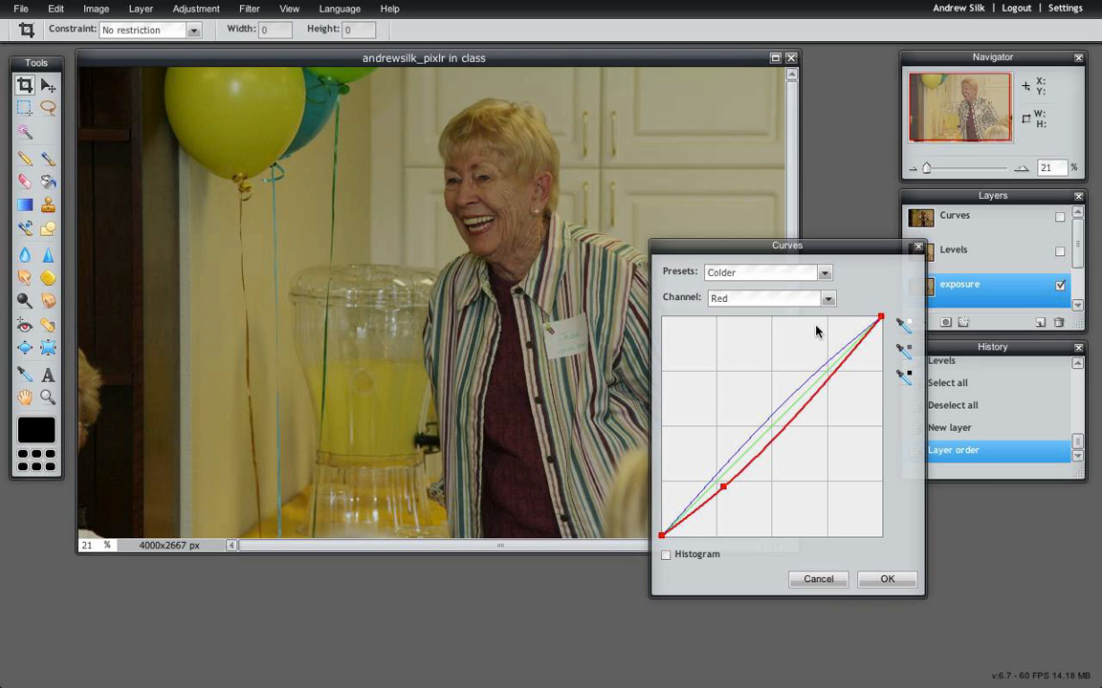
pyautogui.click(828, 298)
pyautogui.click(815, 349)
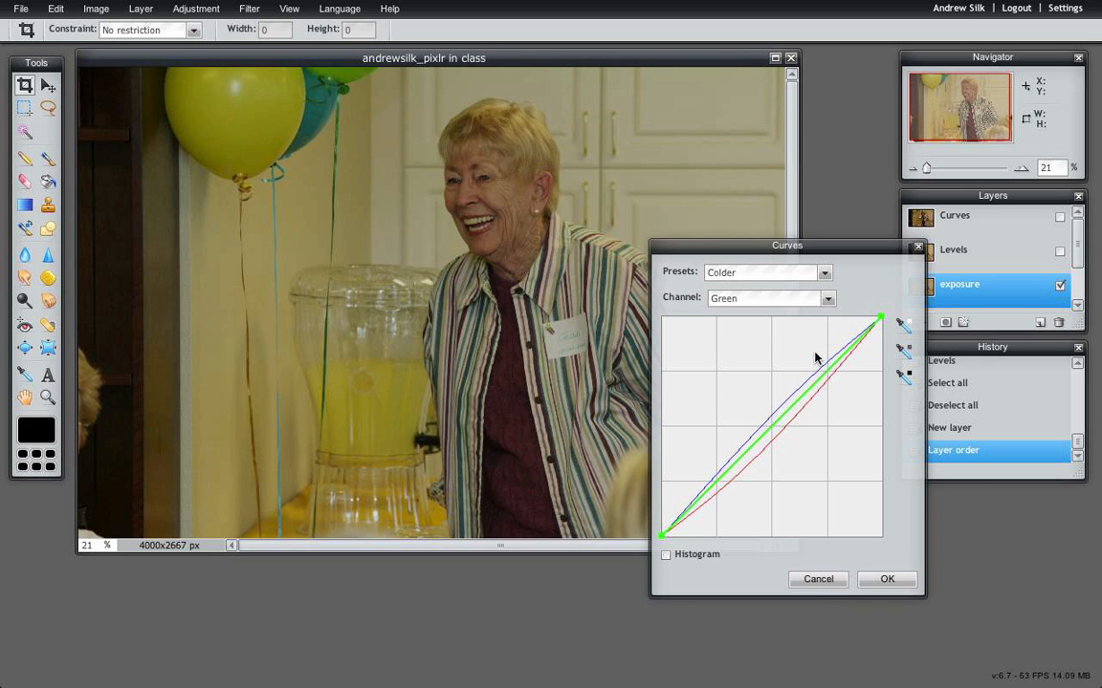
pyautogui.moveTo(804, 402); pyautogui.dragTo(839, 381)
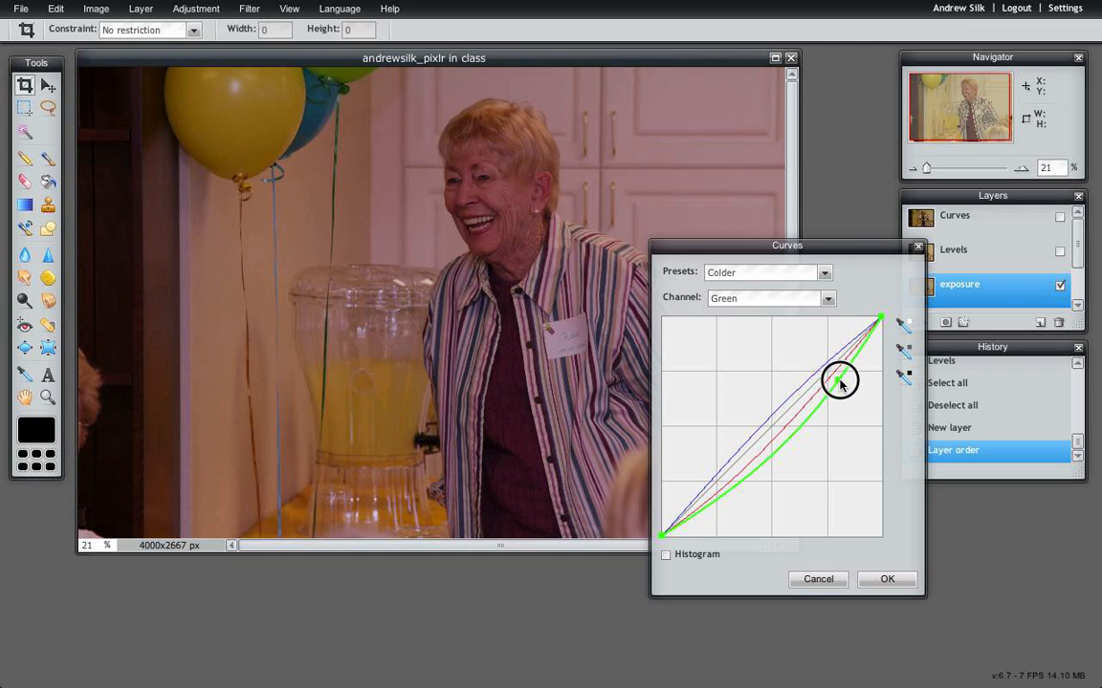
pyautogui.moveTo(736, 481); pyautogui.dragTo(716, 466)
pyautogui.moveTo(783, 415)
pyautogui.mouseDown()
pyautogui.moveTo(782, 427)
pyautogui.moveTo(771, 406)
pyautogui.mouseUp()
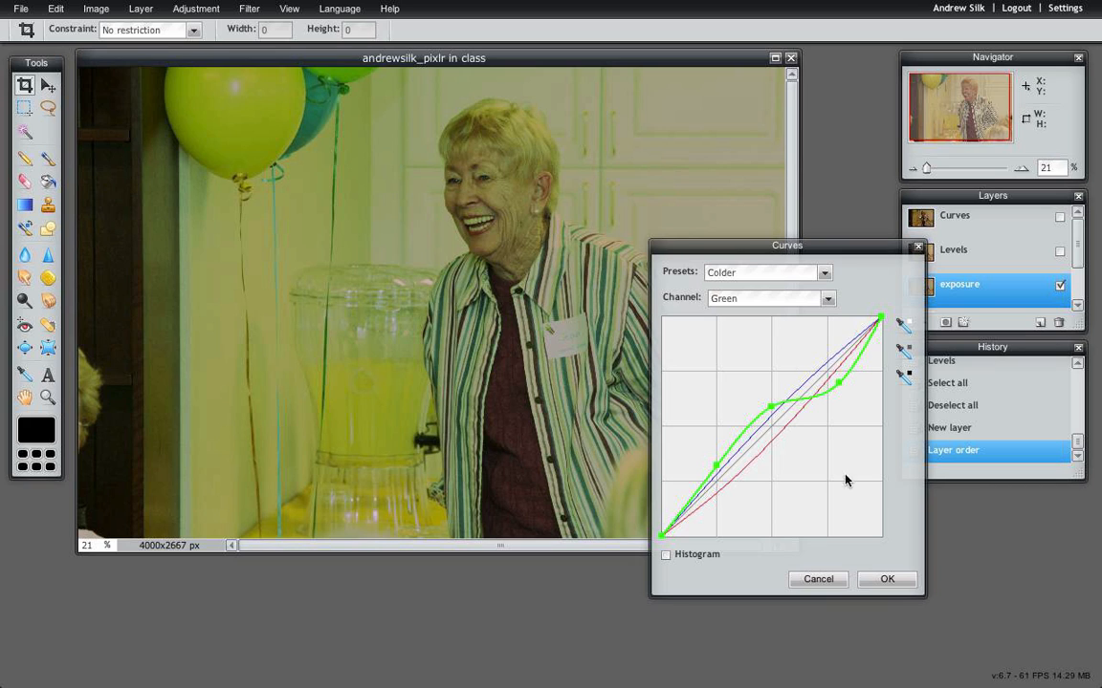
# - Cancel the green-channel adjustment, reopen Curves on the exposure layer, and try the Invert preset before returning to Default
pyautogui.click(818, 580)
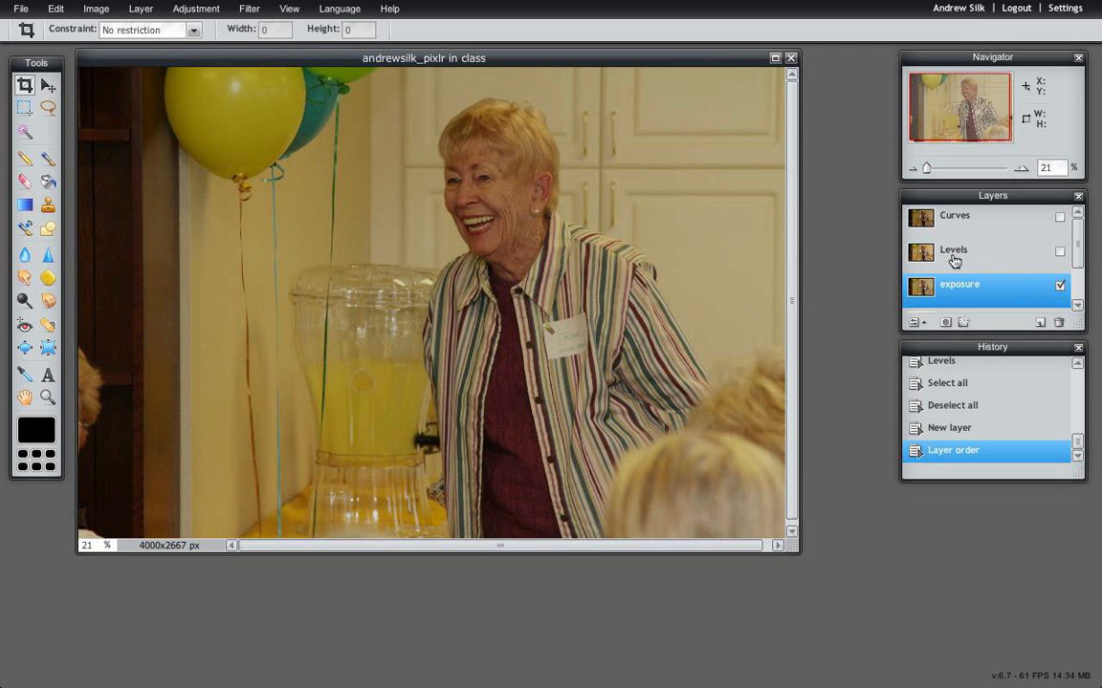
pyautogui.hotkey('ctrl', 'm')
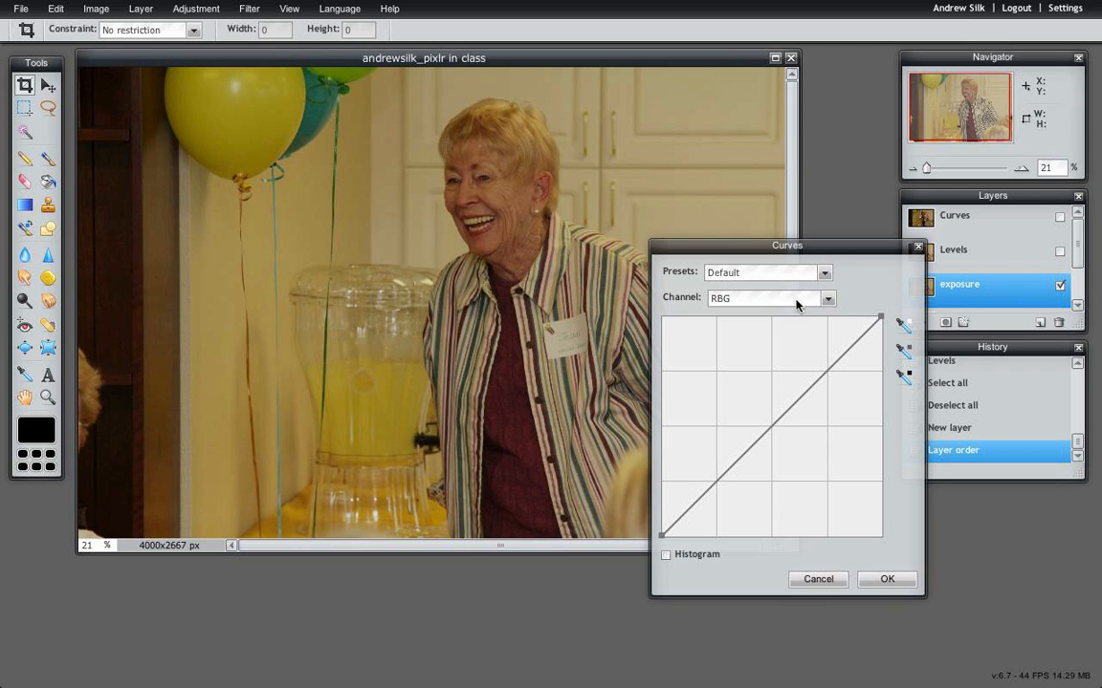
pyautogui.click(825, 273)
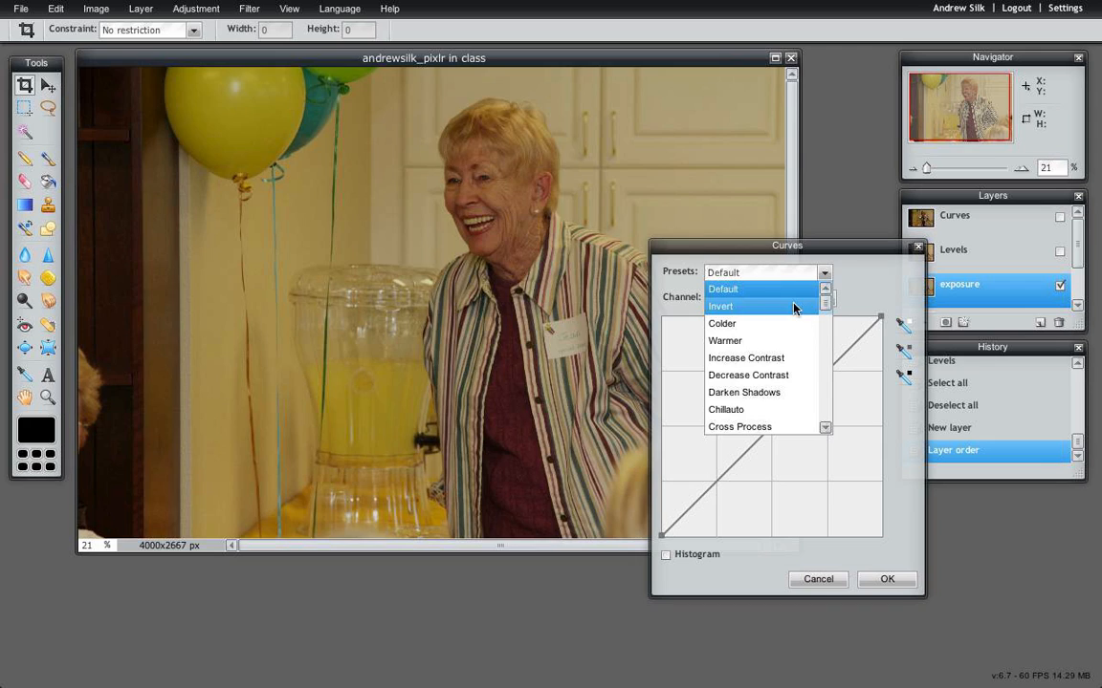
pyautogui.click(793, 306)
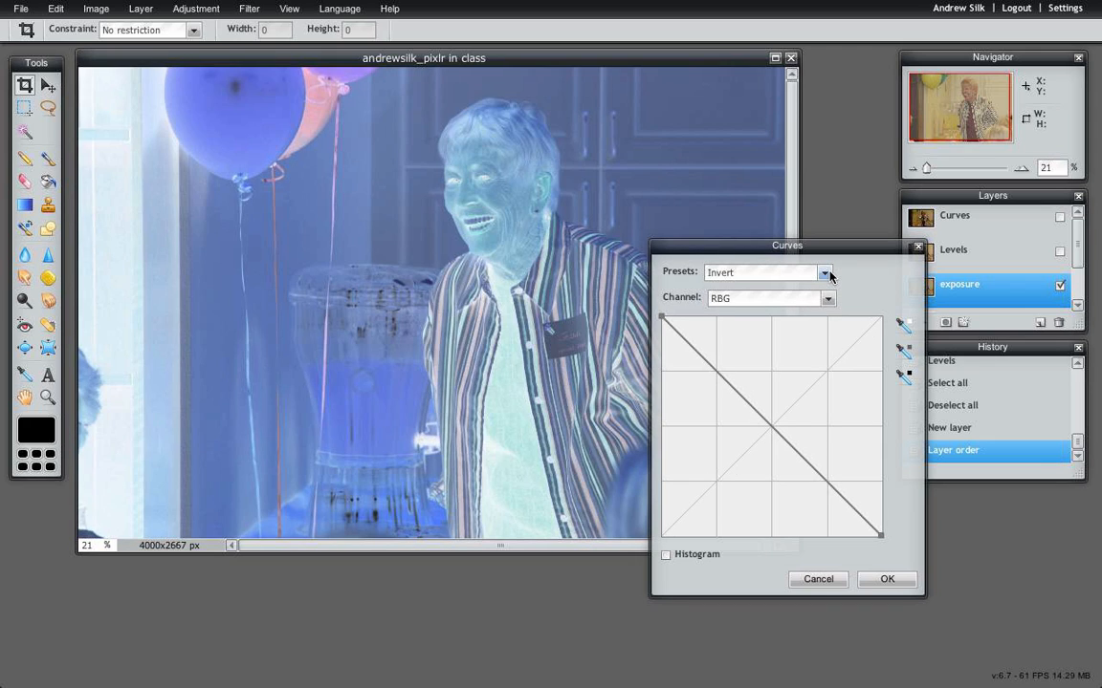
pyautogui.click(826, 274)
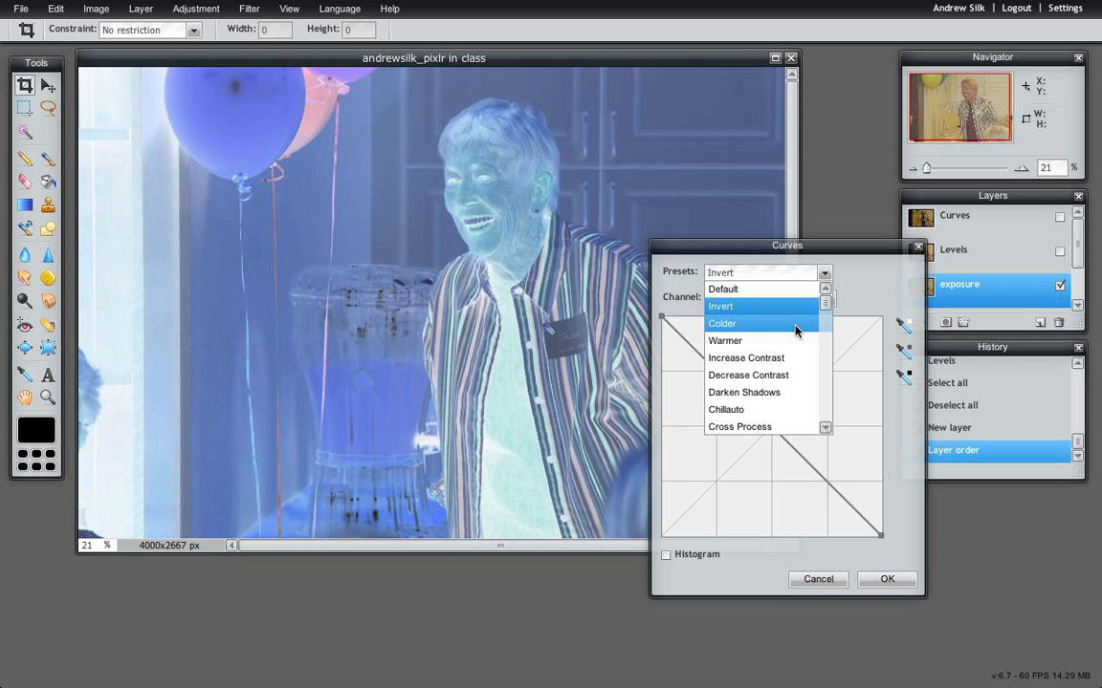
pyautogui.click(760, 290)
# - Try the Colder, Warmer and Increase Contrast presets in the Curves adjustment of the exposure layer
pyautogui.click(822, 271)
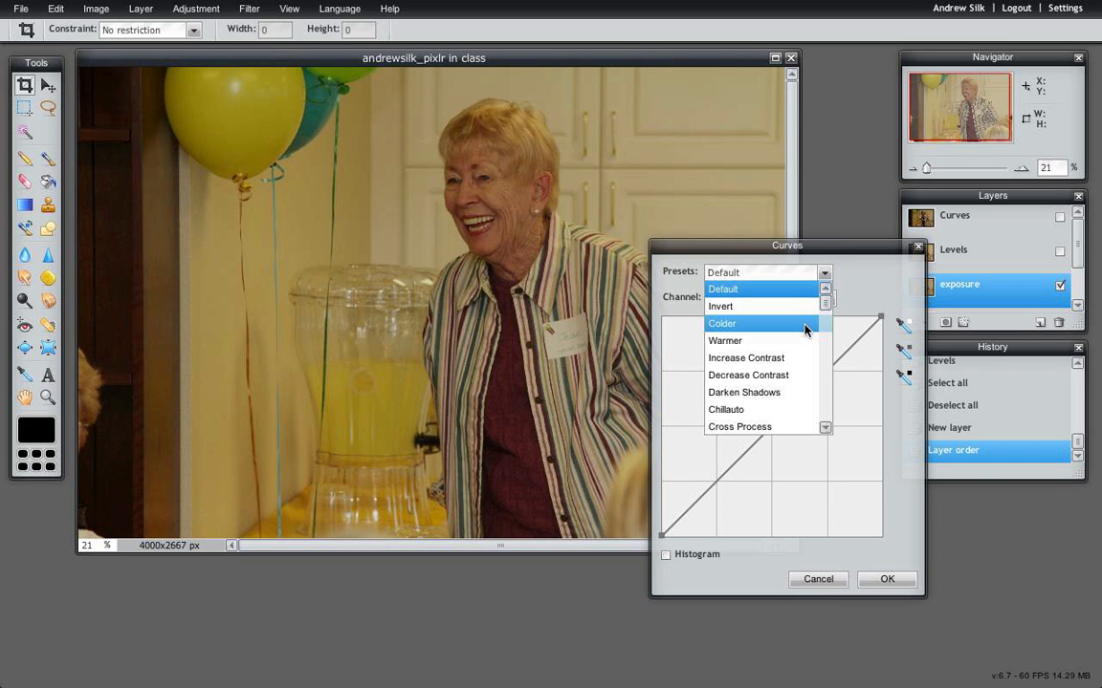
pyautogui.click(806, 322)
pyautogui.click(823, 273)
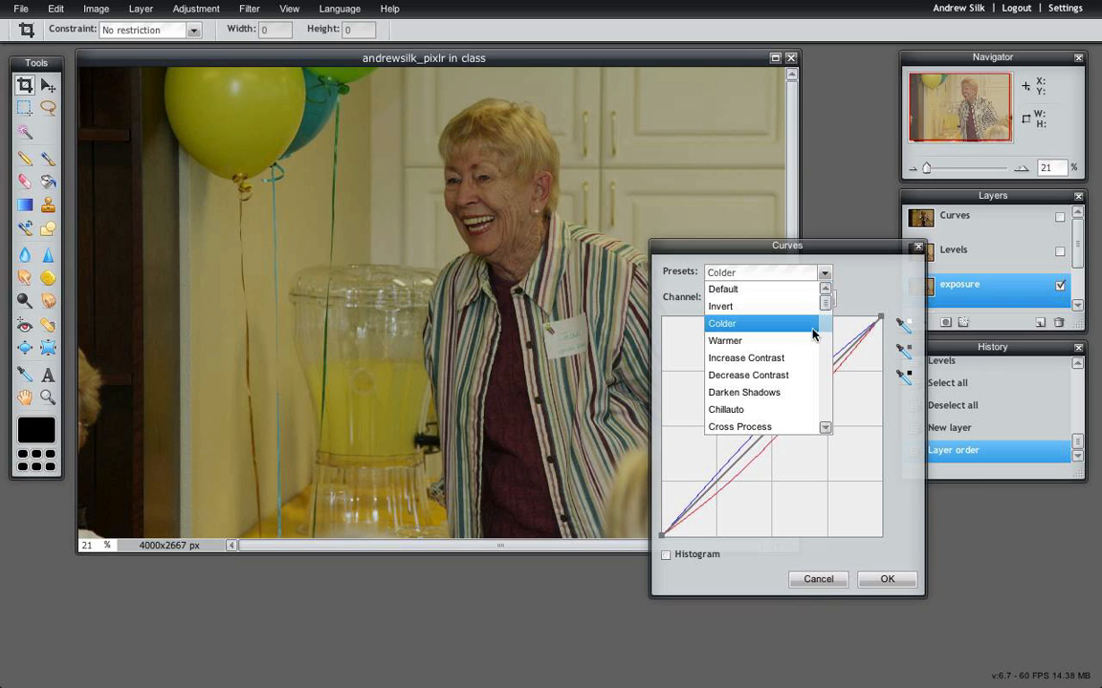
pyautogui.click(814, 338)
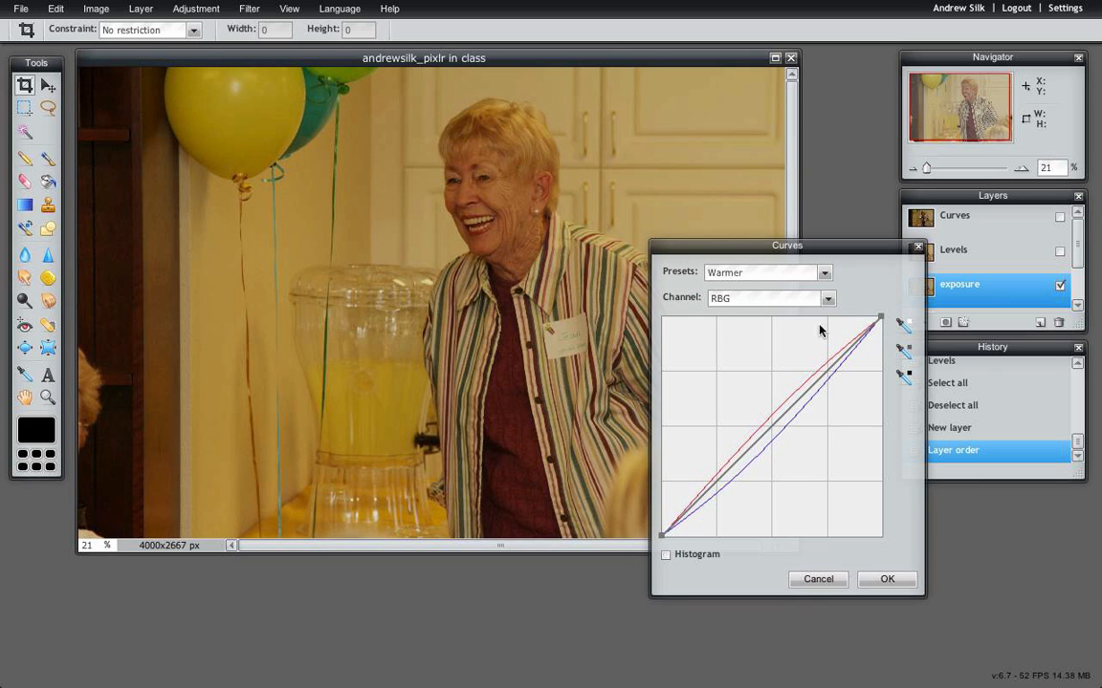
pyautogui.click(824, 273)
pyautogui.click(719, 357)
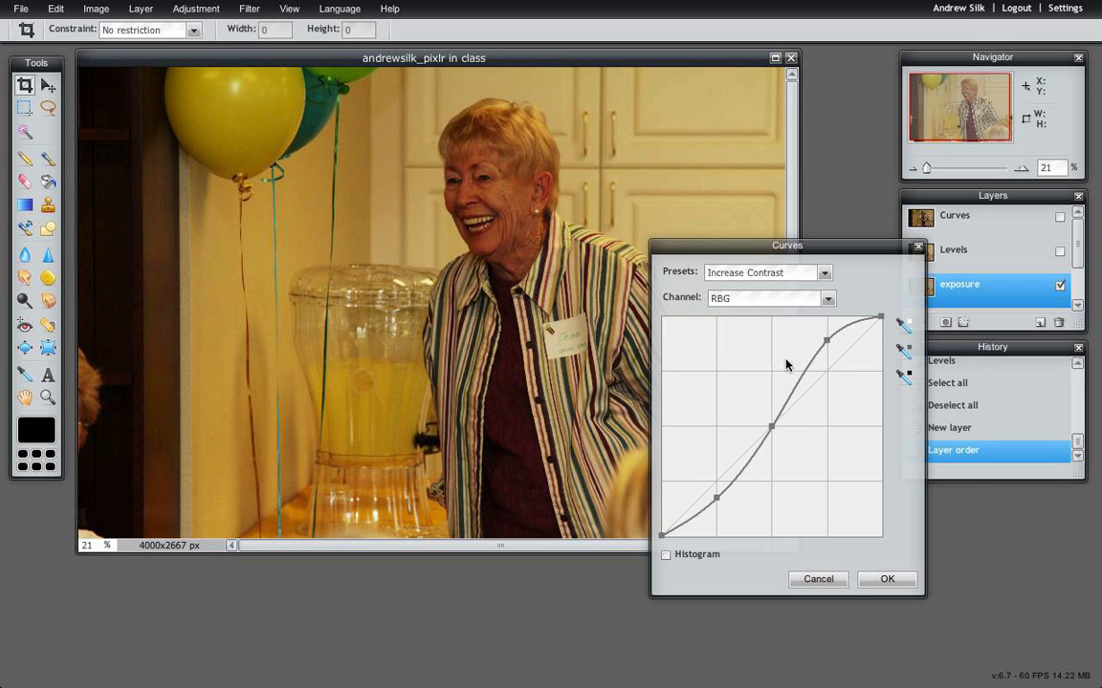
# - Compare the Decrease Contrast, Darken Shadows and Chillauto presets in the Curves adjustment
pyautogui.click(825, 274)
pyautogui.click(826, 274)
pyautogui.moveTo(770, 427)
pyautogui.mouseDown()
pyautogui.moveTo(771, 404)
pyautogui.moveTo(775, 457)
pyautogui.moveTo(772, 425)
pyautogui.mouseUp()
pyautogui.click(818, 274)
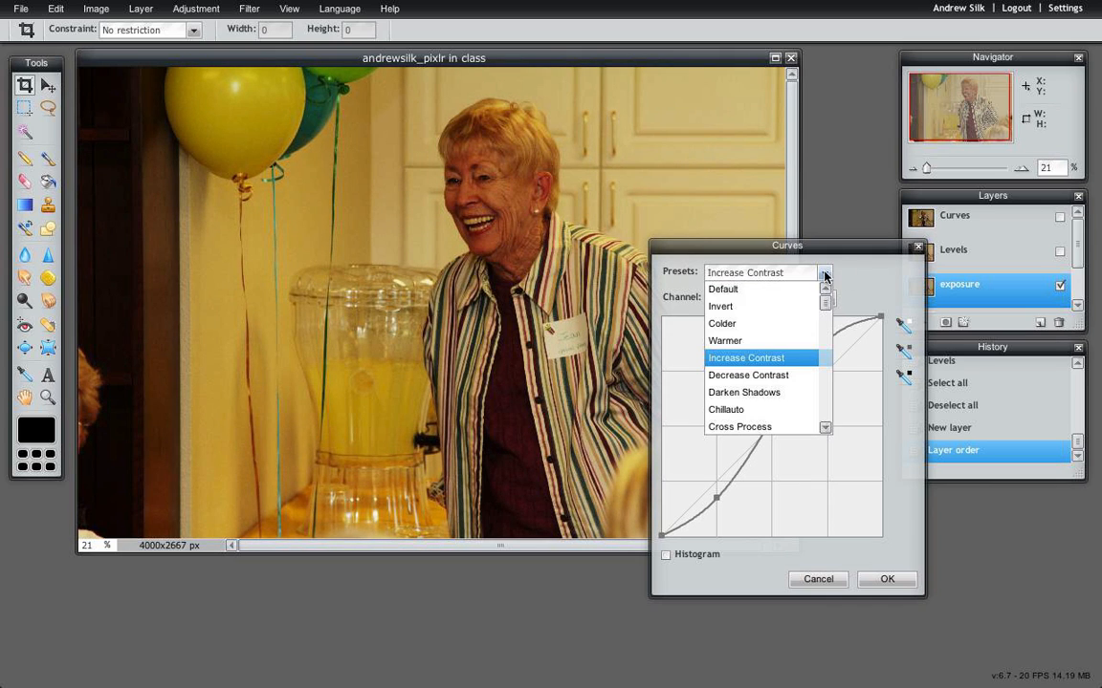
pyautogui.click(792, 378)
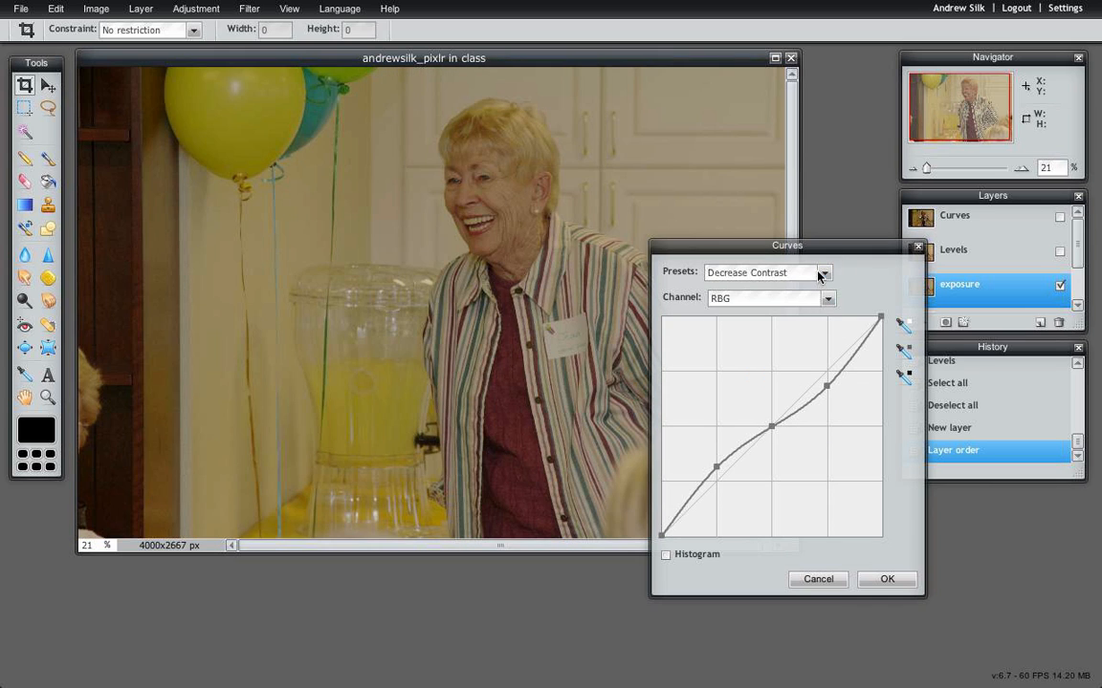
pyautogui.click(824, 273)
pyautogui.click(806, 392)
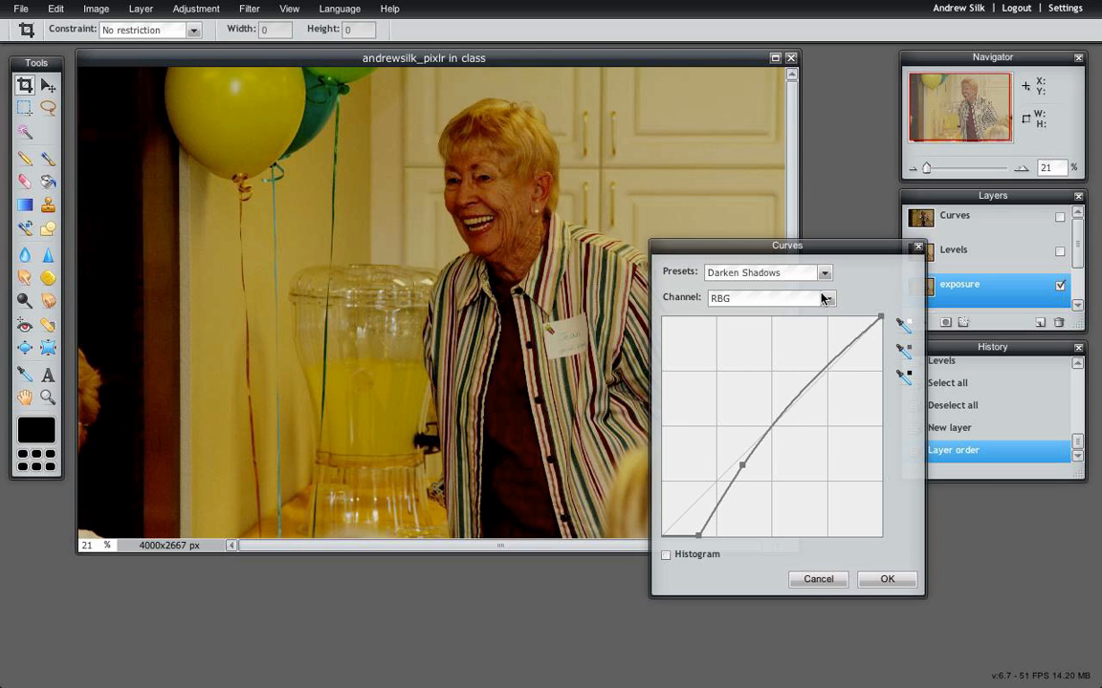
pyautogui.click(823, 273)
pyautogui.click(787, 411)
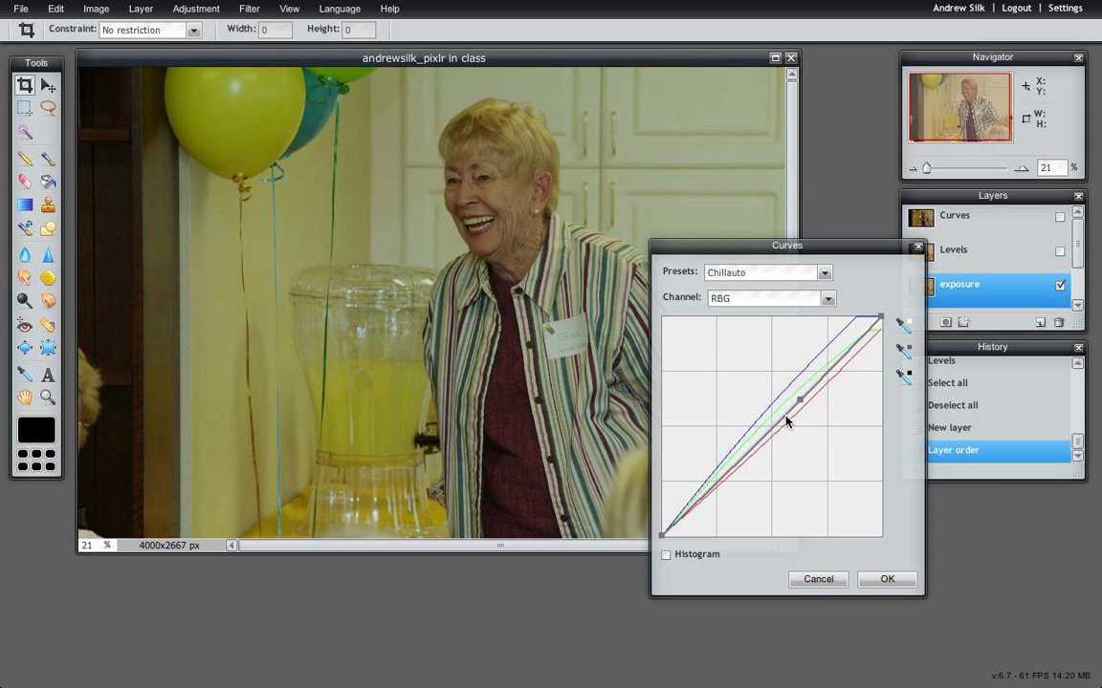
# - Try the Sun Aged, Color Negative and Chocolate presets, and cancel the Curves adjustment
pyautogui.click(823, 272)
pyautogui.moveTo(828, 312); pyautogui.dragTo(827, 418)
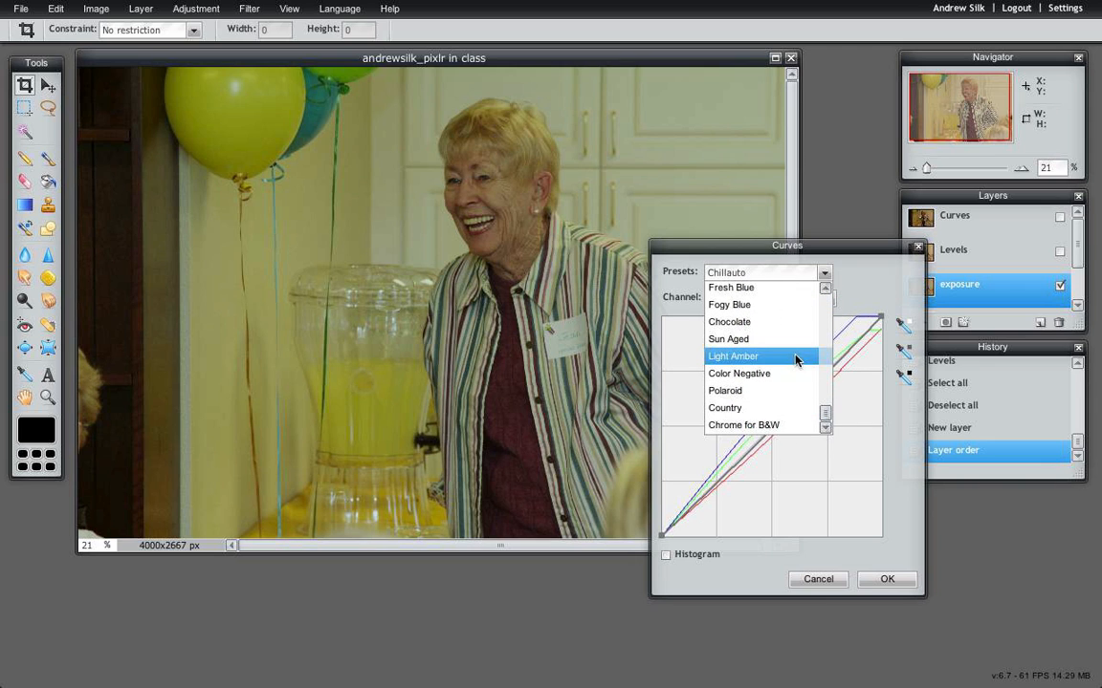
pyautogui.click(776, 334)
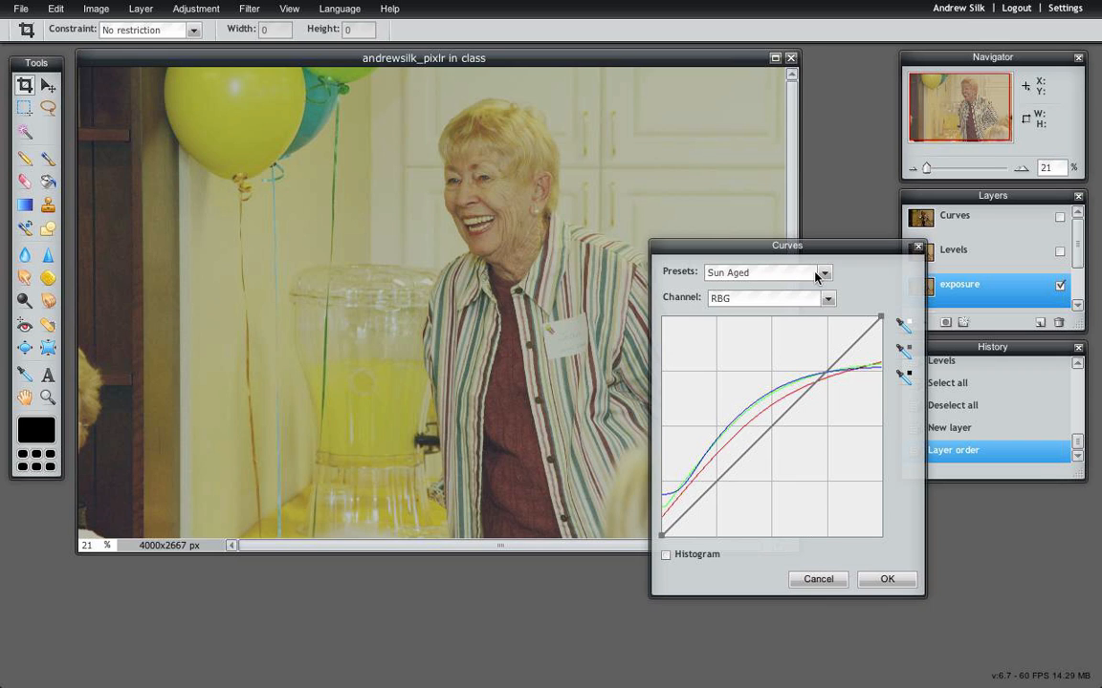
pyautogui.click(820, 274)
pyautogui.click(806, 374)
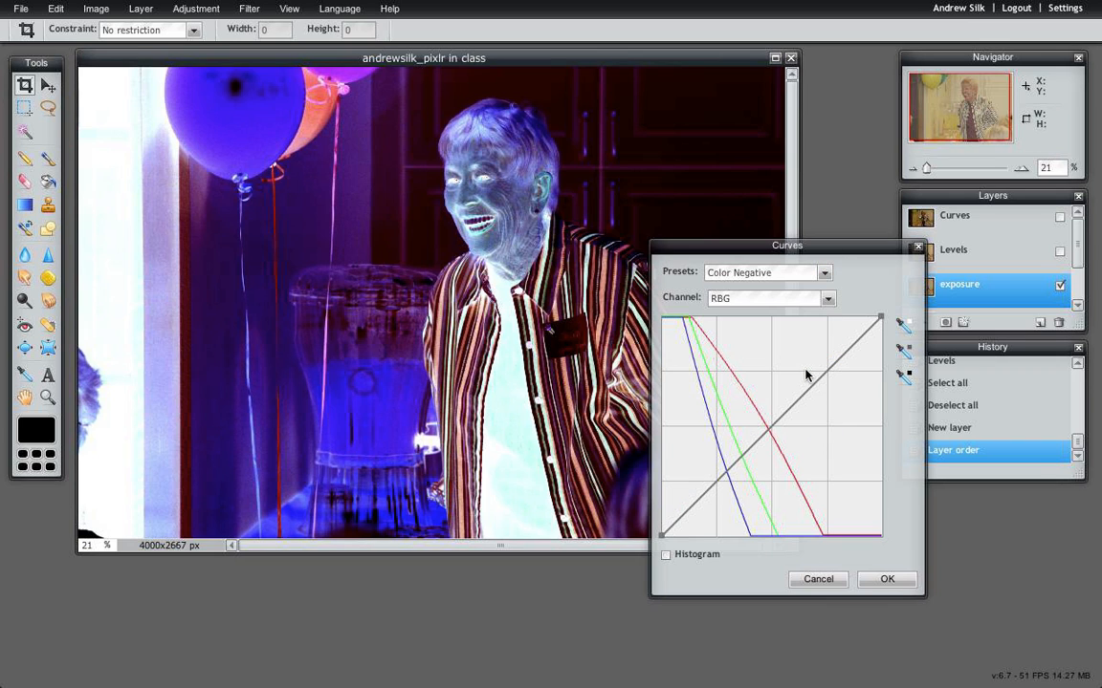
pyautogui.click(824, 273)
pyautogui.click(788, 325)
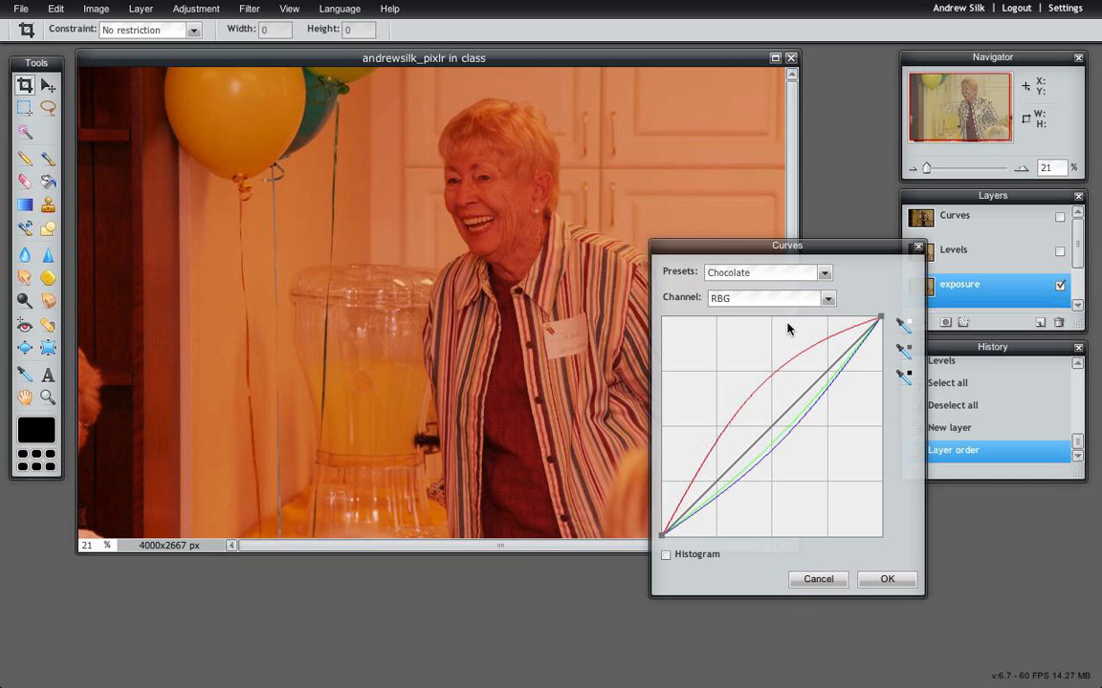
pyautogui.click(816, 578)
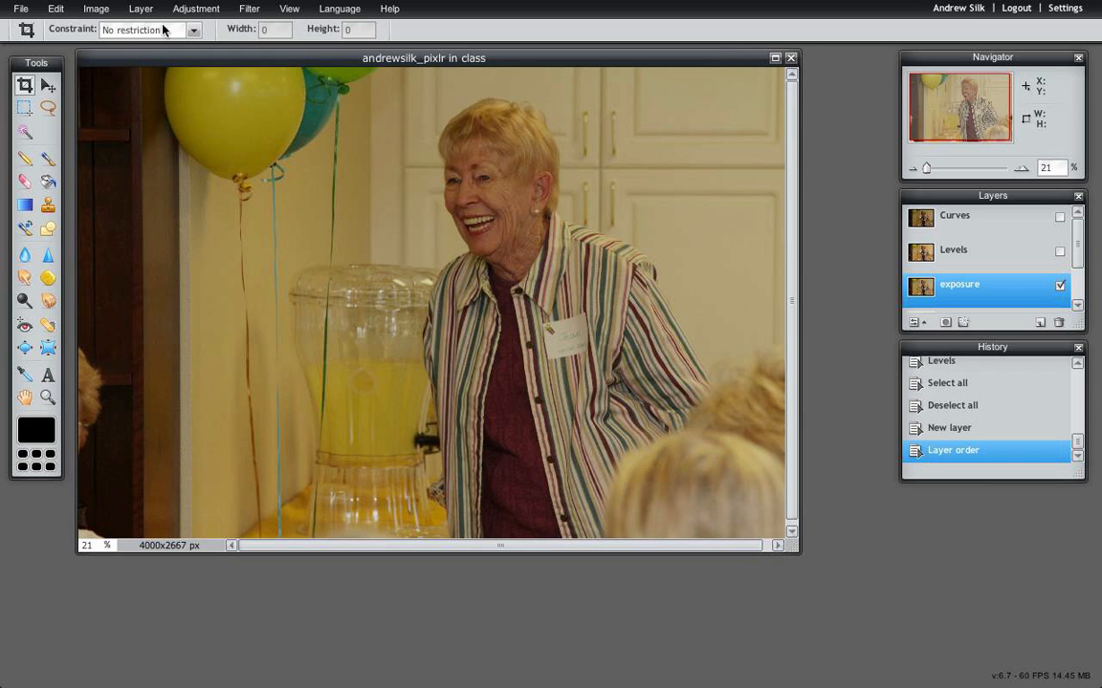
# - Open the Hue & Saturation adjustment for the exposure layer, keep the hue at 0 and raise the saturation to 100
pyautogui.click(192, 12)
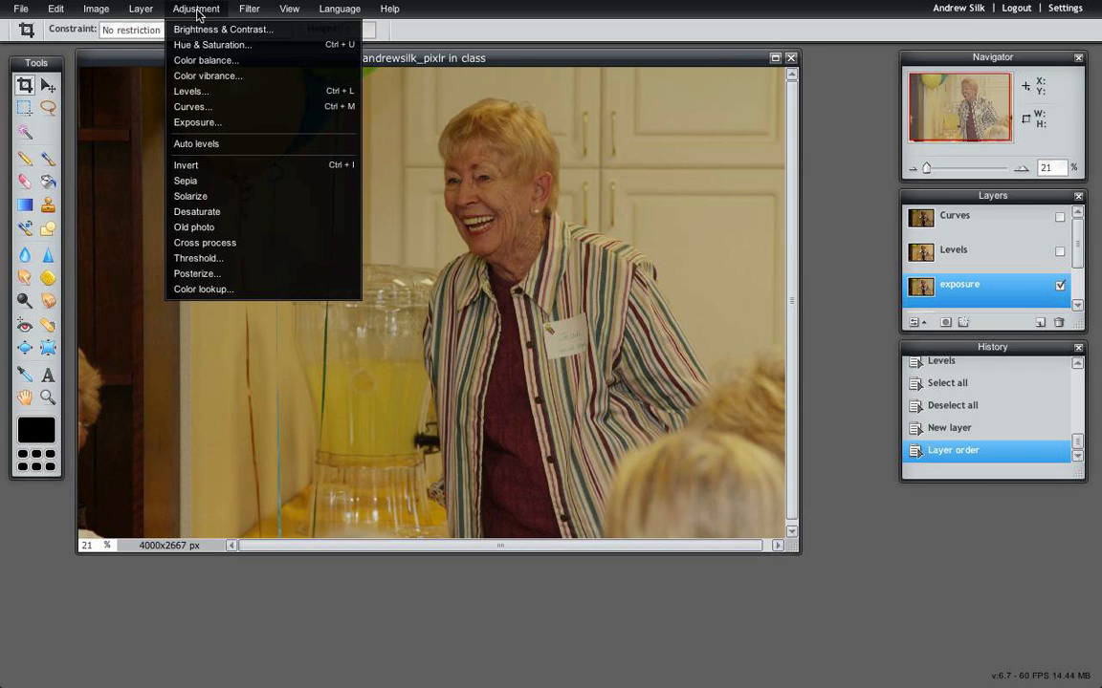
pyautogui.click(206, 43)
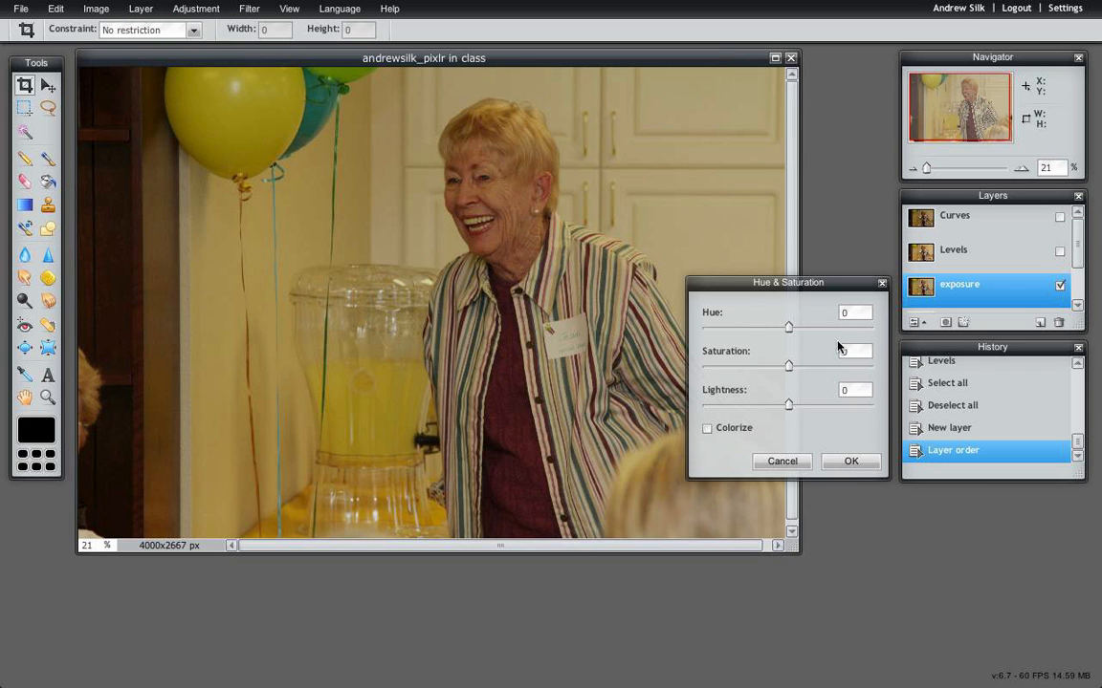
pyautogui.moveTo(792, 334)
pyautogui.mouseDown()
pyautogui.moveTo(752, 322)
pyautogui.moveTo(839, 335)
pyautogui.moveTo(787, 331)
pyautogui.mouseUp()
pyautogui.moveTo(851, 314); pyautogui.dragTo(837, 314)
pyautogui.write('0')
pyautogui.moveTo(791, 371); pyautogui.dragTo(901, 374)
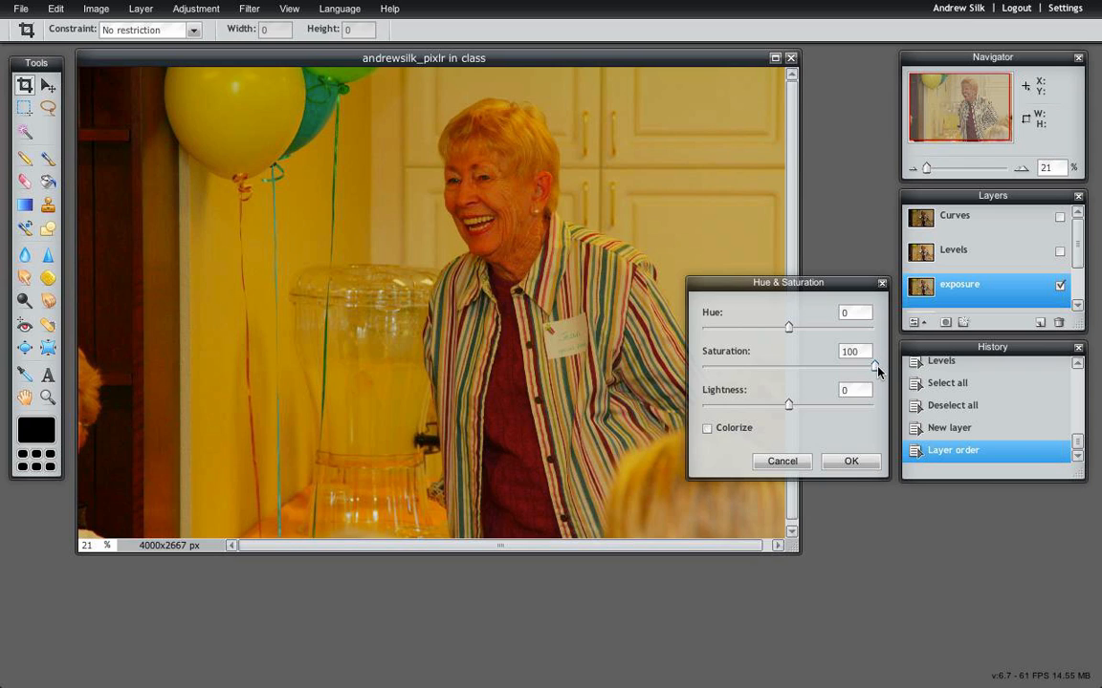
# - Try saturation values of 27 and -51 on the exposure layer, and reset the saturation to 0
pyautogui.moveTo(876, 369); pyautogui.dragTo(816, 371)
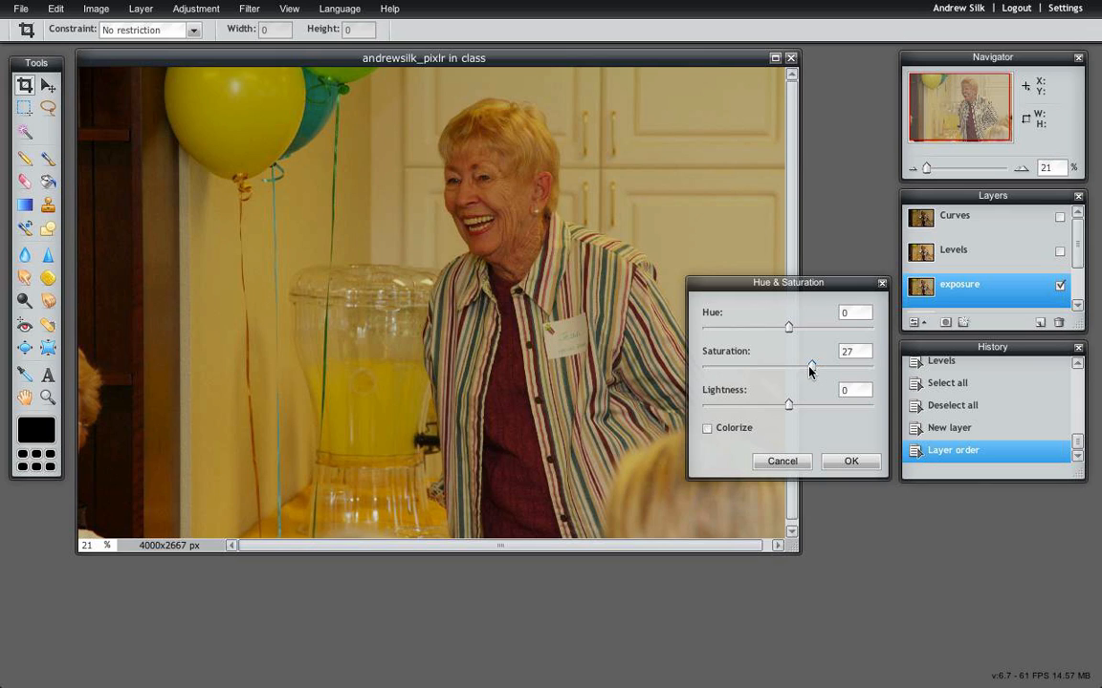
pyautogui.moveTo(811, 368); pyautogui.dragTo(818, 370)
pyautogui.moveTo(819, 369); pyautogui.dragTo(745, 371)
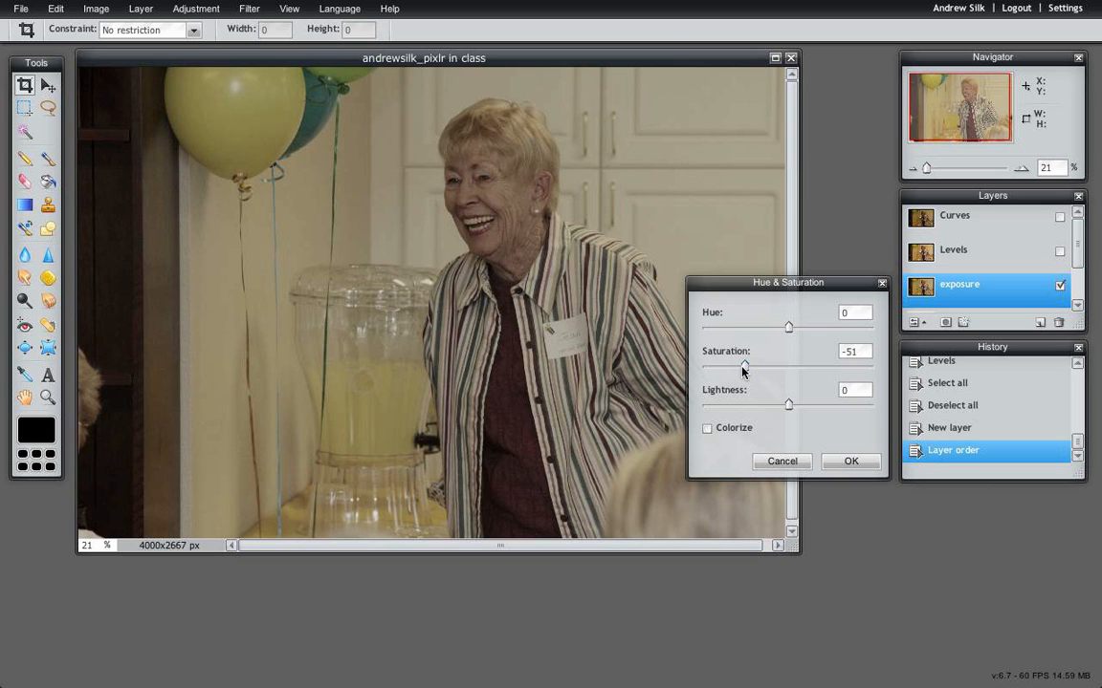
pyautogui.moveTo(742, 371); pyautogui.dragTo(788, 366)
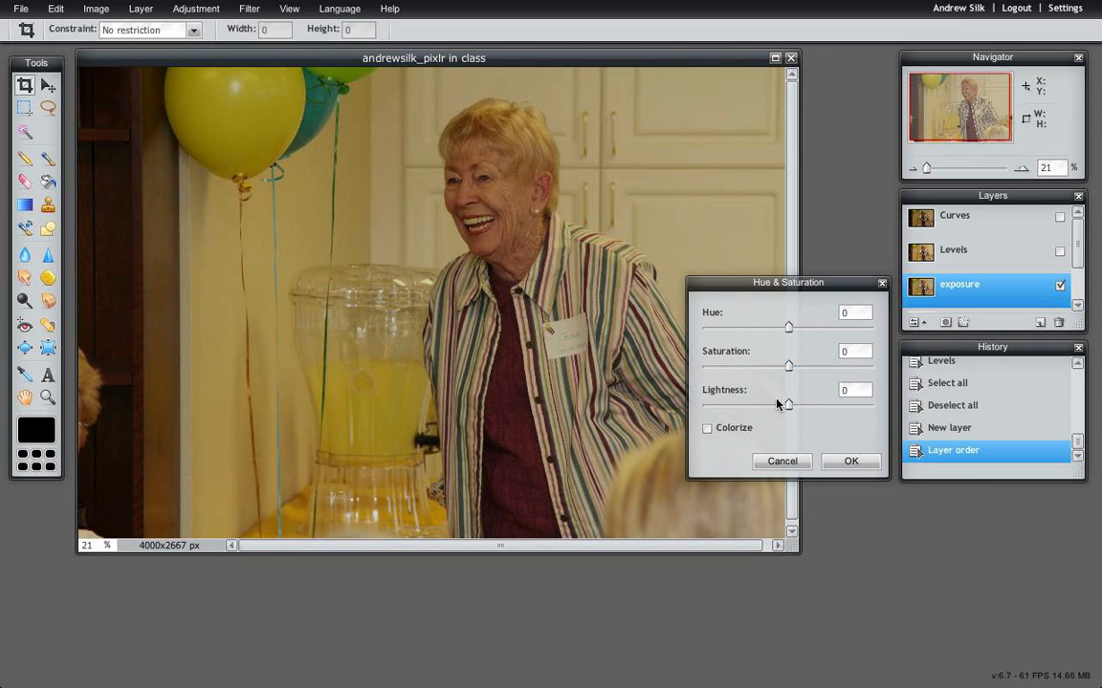
# - Toggle Colorize on and off, raise the saturation to 8, and cancel the Hue & Saturation adjustment
pyautogui.click(730, 426)
pyautogui.click(736, 431)
pyautogui.moveTo(789, 368); pyautogui.dragTo(793, 372)
pyautogui.moveTo(792, 371); pyautogui.dragTo(794, 370)
pyautogui.click(771, 461)
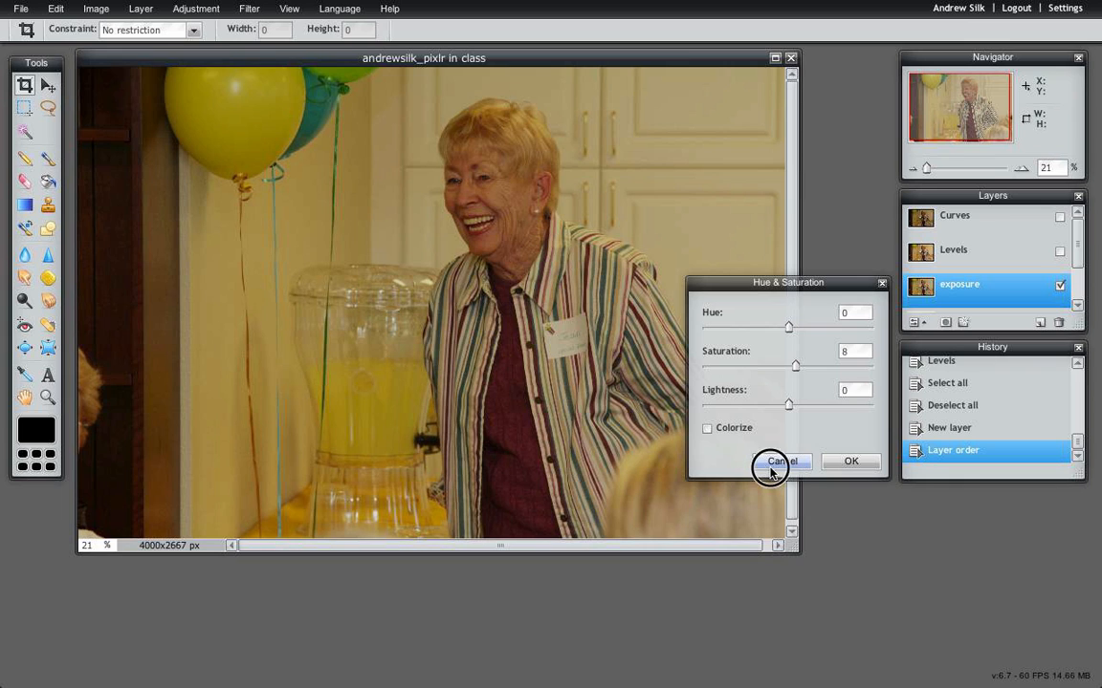
# - Select the pale cabinet doors behind the woman using the Wand tool with a tolerance of 21
pyautogui.click(25, 132)
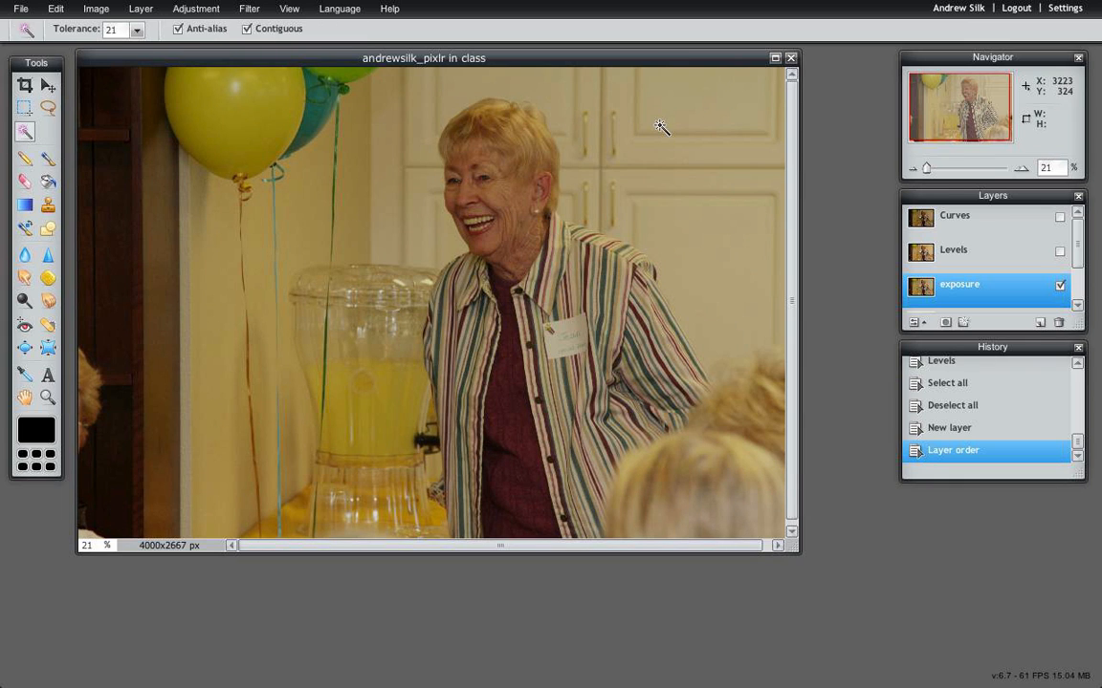
pyautogui.click(660, 126)
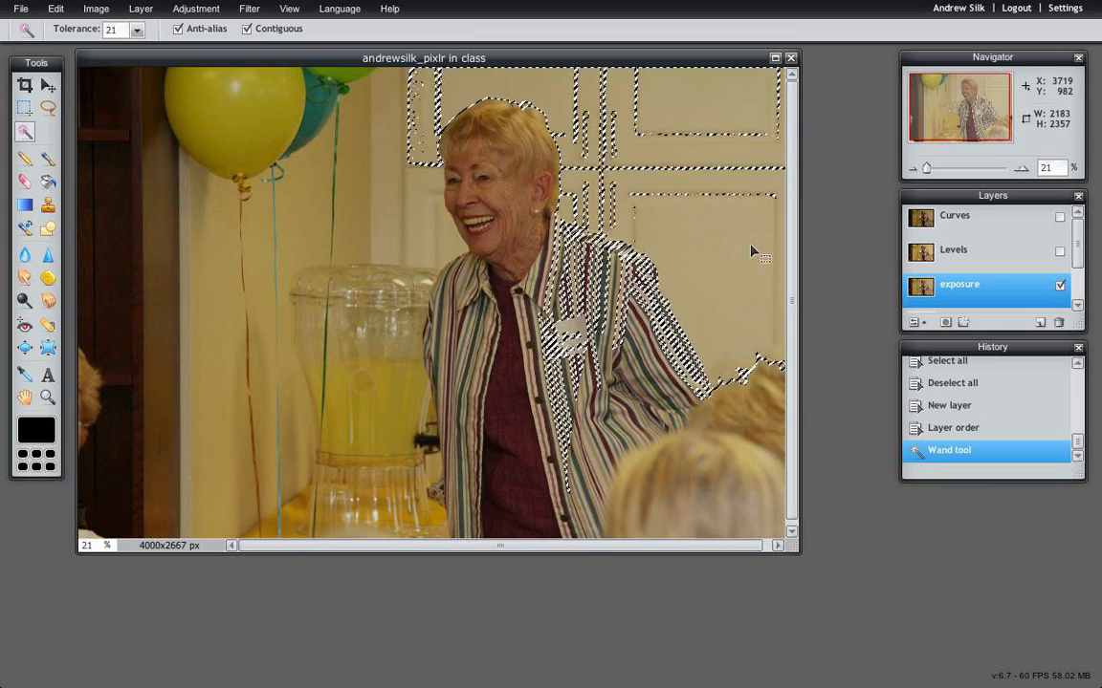
pyautogui.click(46, 87)
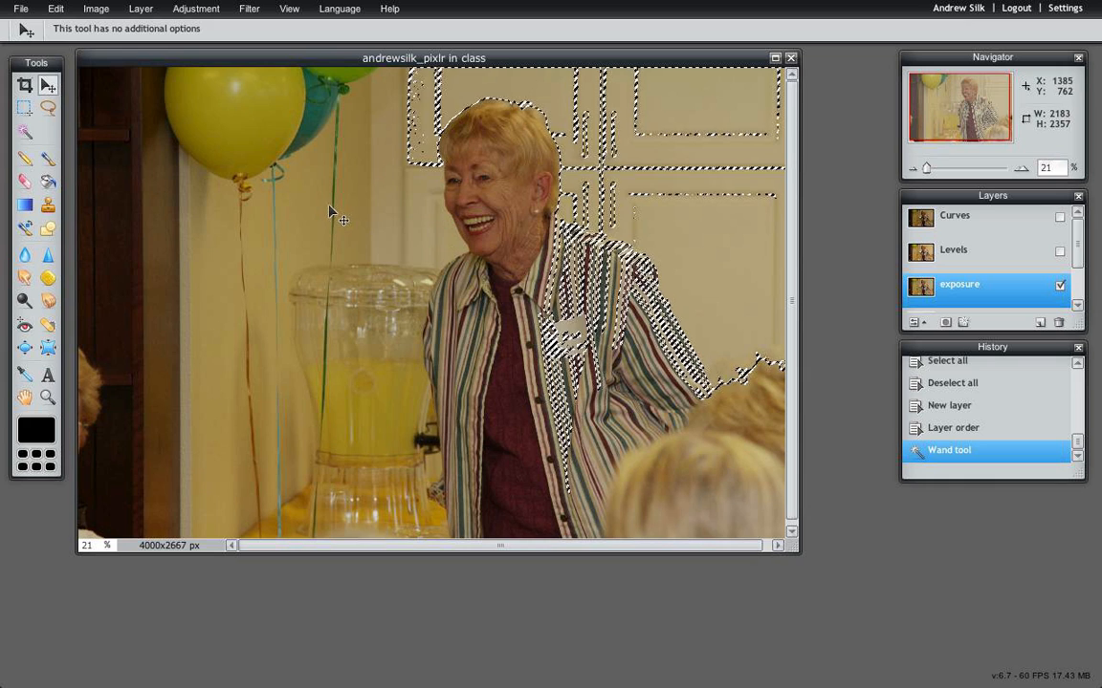
# - Select the entire image, switch to the Crop tool, and clear the selection
pyautogui.hotkey('ctrl', 'a')
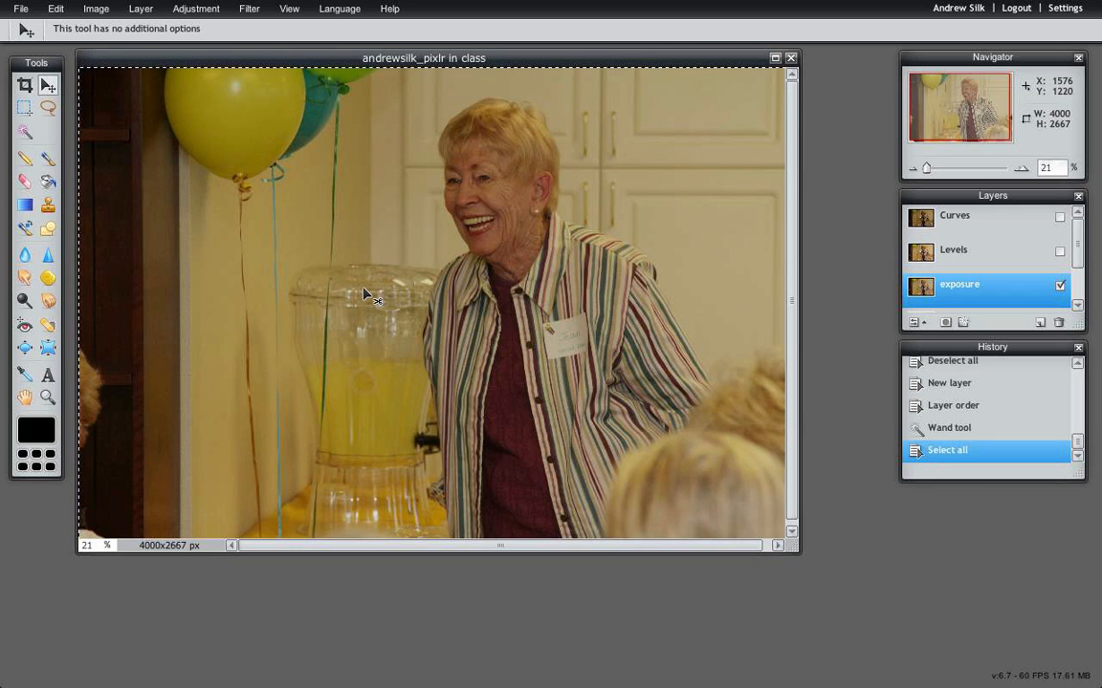
pyautogui.press('c')
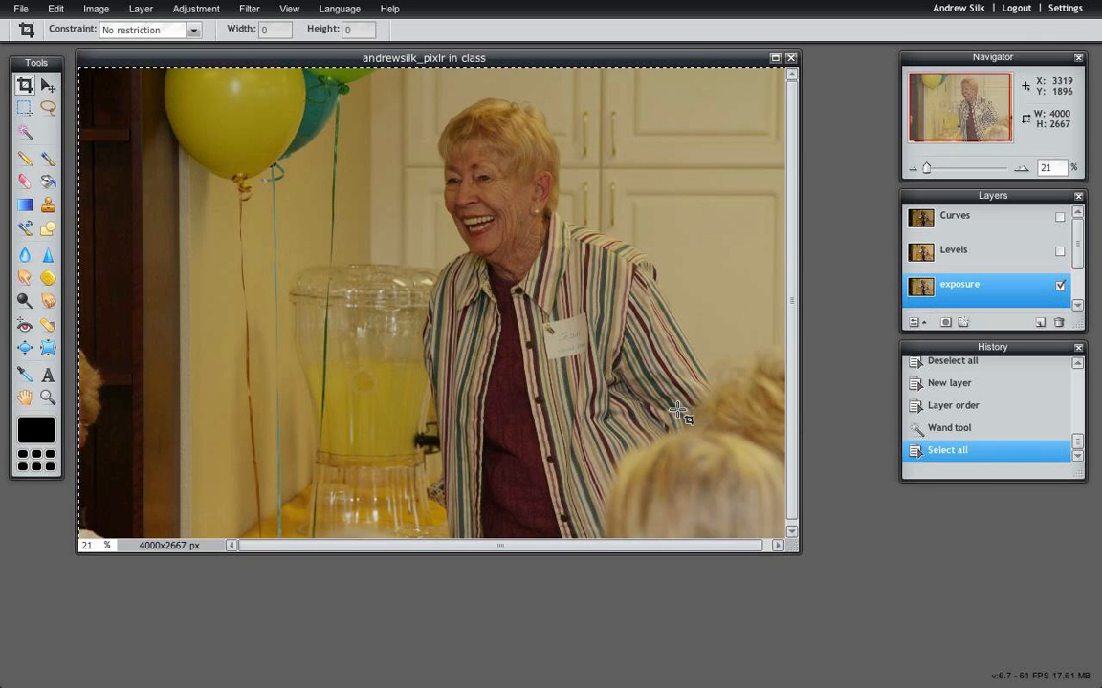
pyautogui.hotkey('ctrl', 'd')
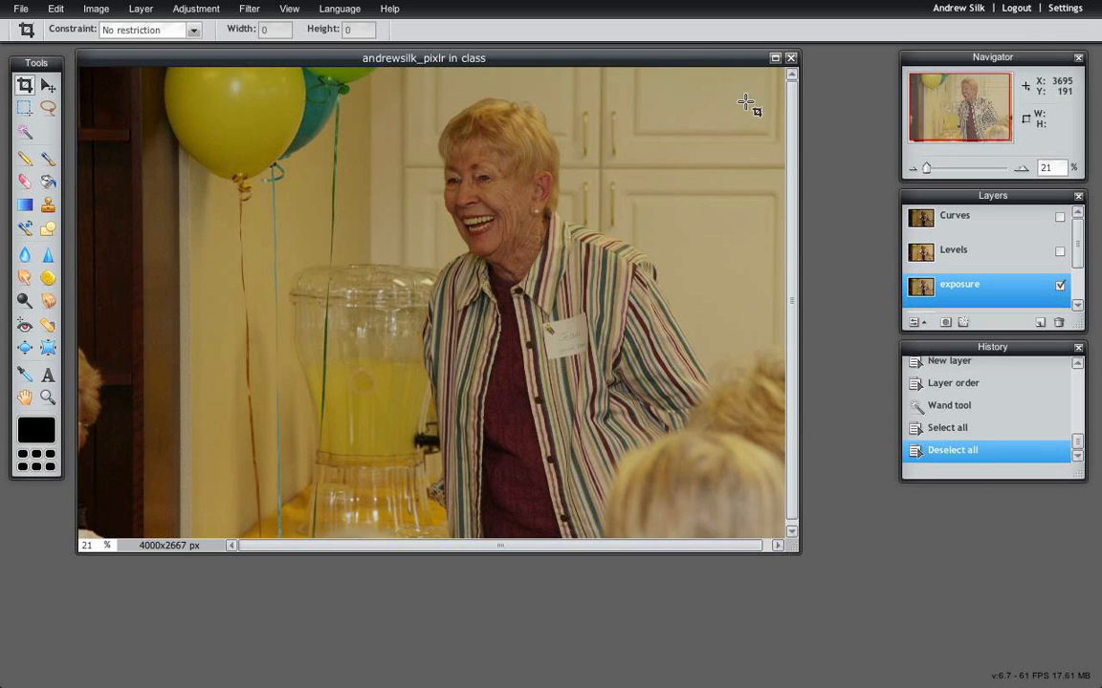
# - Frame nearly the whole photo with a crop area of about 3880 x 2609 pixels
pyautogui.moveTo(738, 88); pyautogui.dragTo(76, 436)
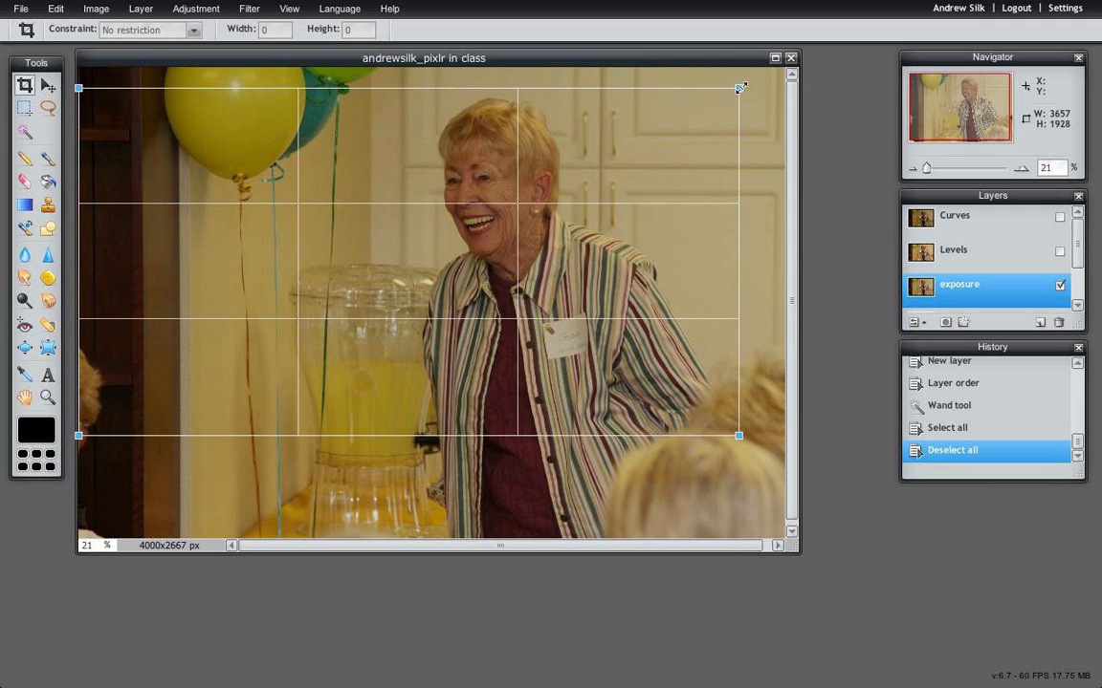
pyautogui.moveTo(738, 91); pyautogui.dragTo(784, 63)
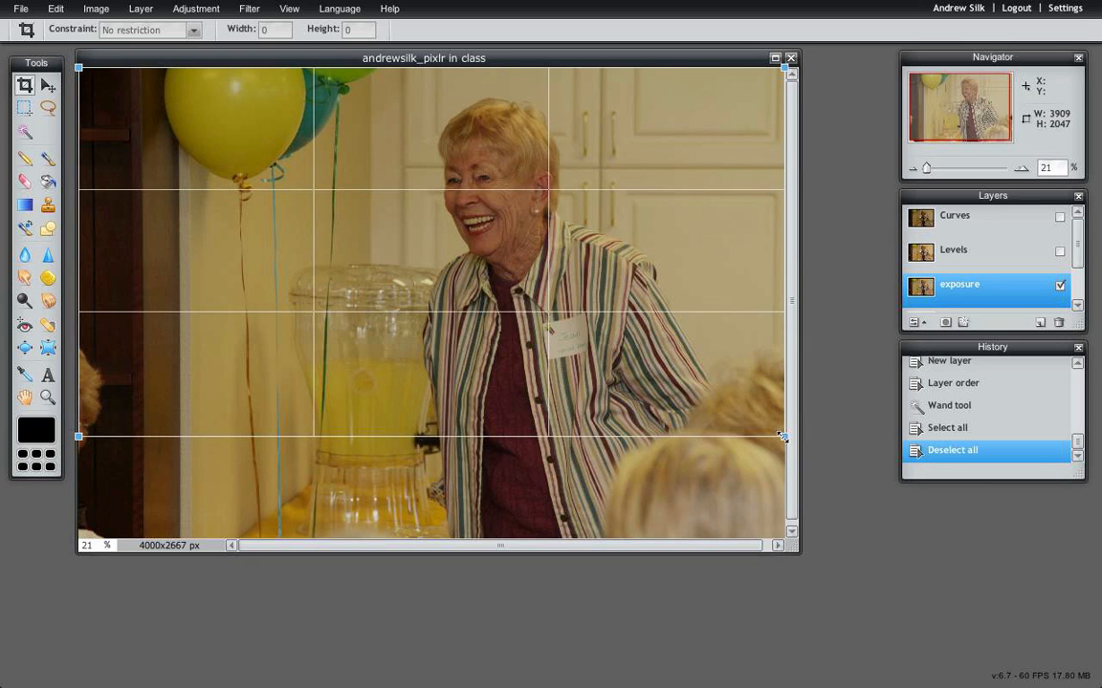
pyautogui.moveTo(784, 434); pyautogui.dragTo(779, 538)
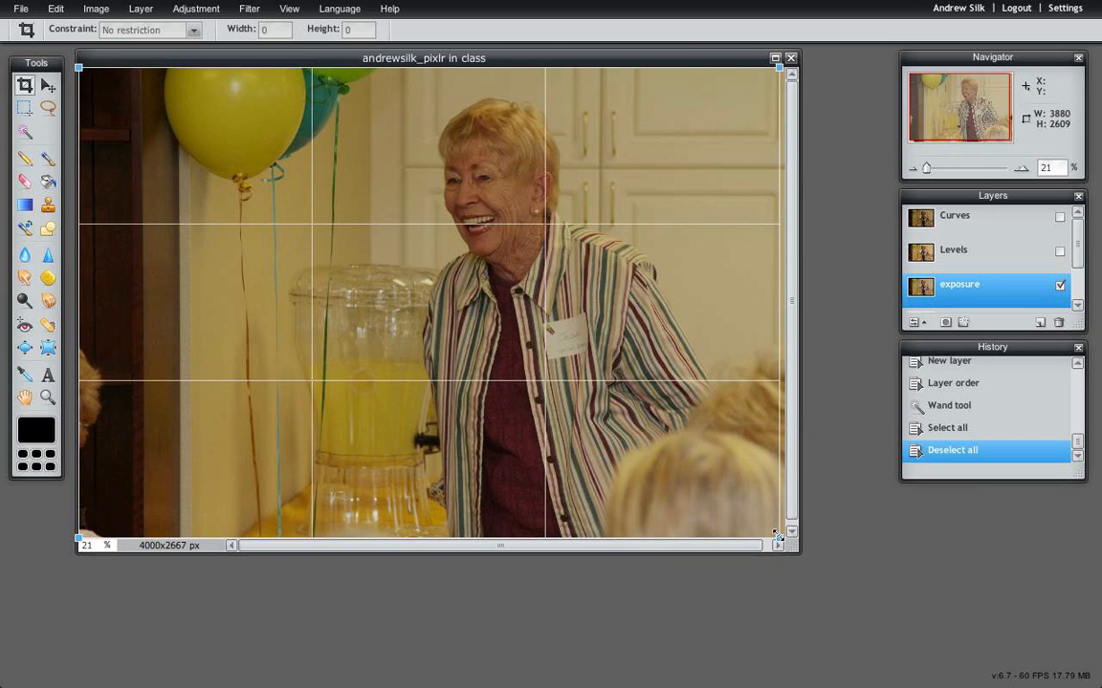
# - Tighten the crop frame around the woman and the balloons to about 2733 x 2023 pixels
pyautogui.moveTo(777, 534); pyautogui.dragTo(741, 433)
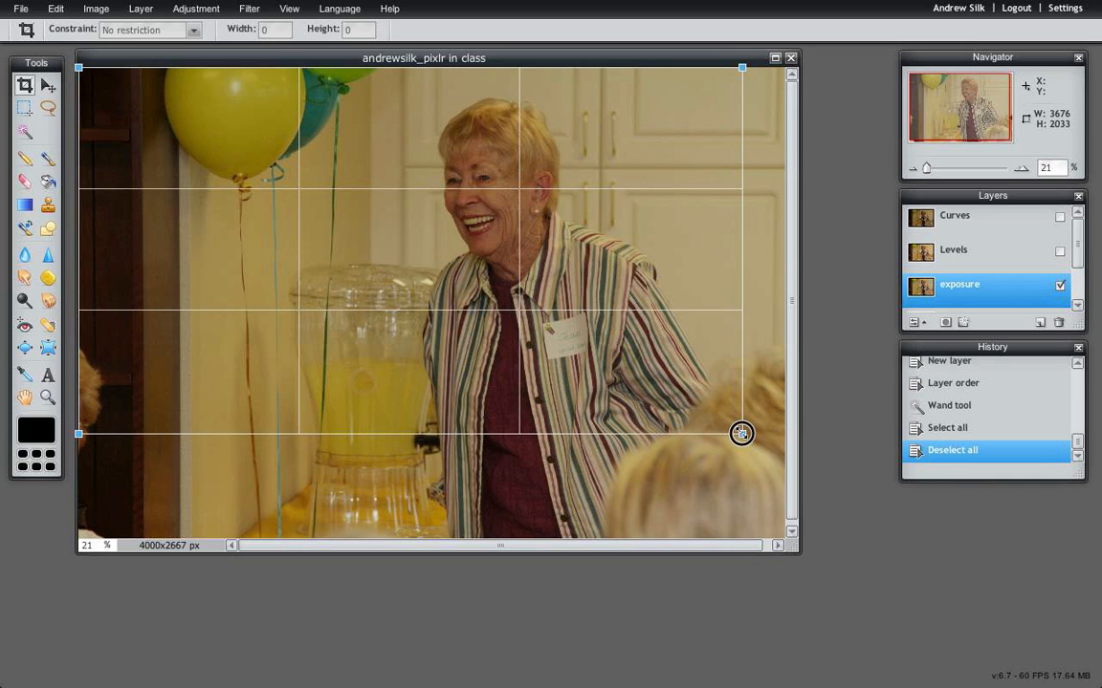
pyautogui.moveTo(741, 433); pyautogui.dragTo(681, 430)
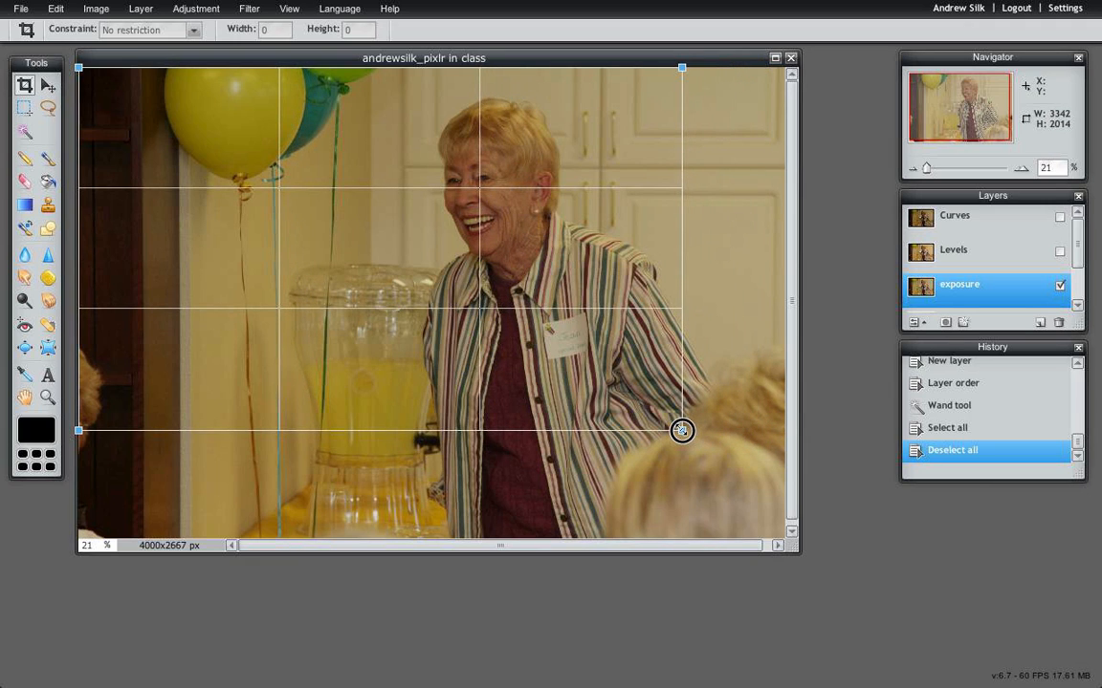
pyautogui.moveTo(680, 430); pyautogui.dragTo(681, 430)
pyautogui.moveTo(80, 433); pyautogui.dragTo(164, 431)
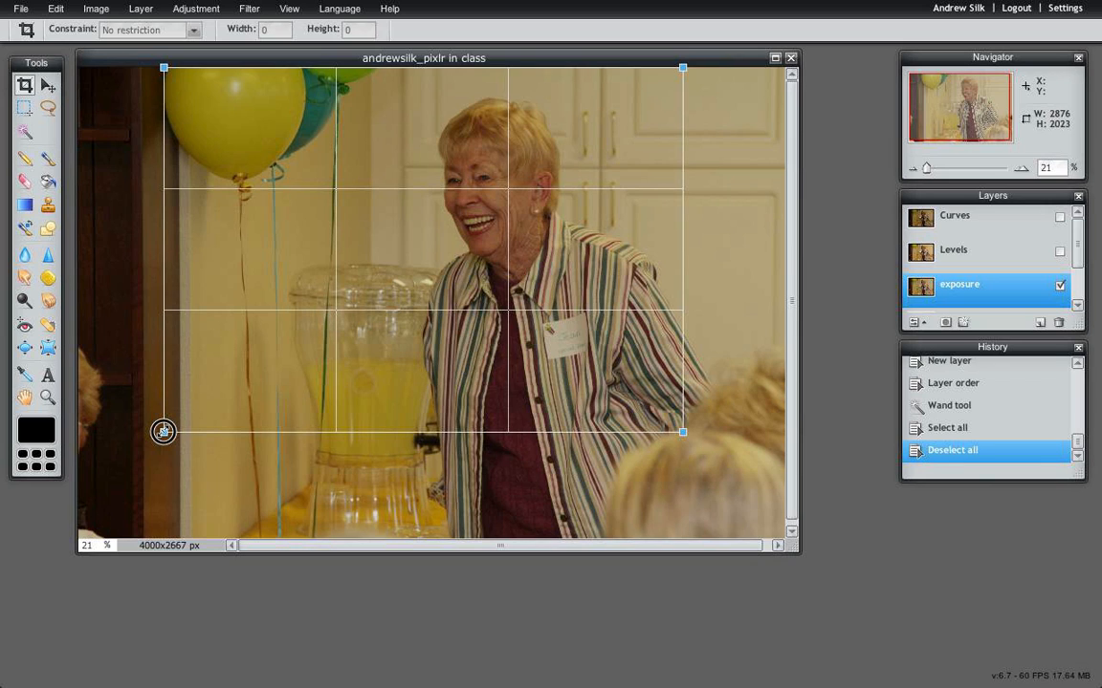
pyautogui.moveTo(164, 431); pyautogui.dragTo(190, 431)
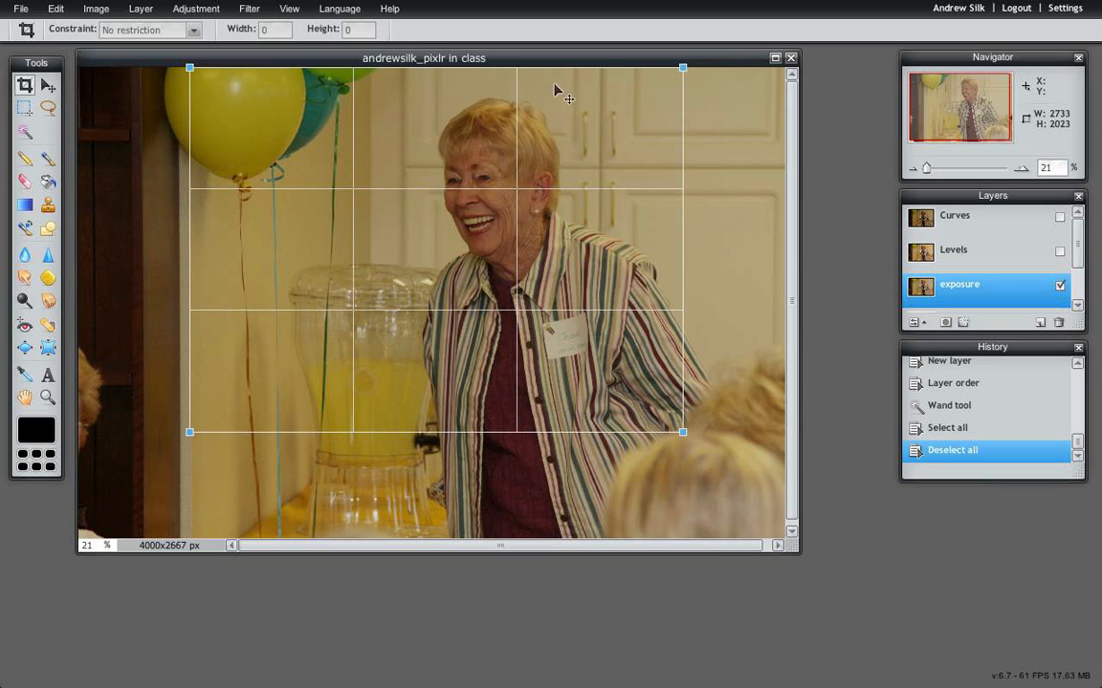
# - Resize the crop frame to about 3195 x 2214 pixels, cutting off most of the foreground heads, and apply the crop
pyautogui.click(684, 436)
pyautogui.click(644, 386)
pyautogui.moveTo(681, 435); pyautogui.dragTo(630, 430)
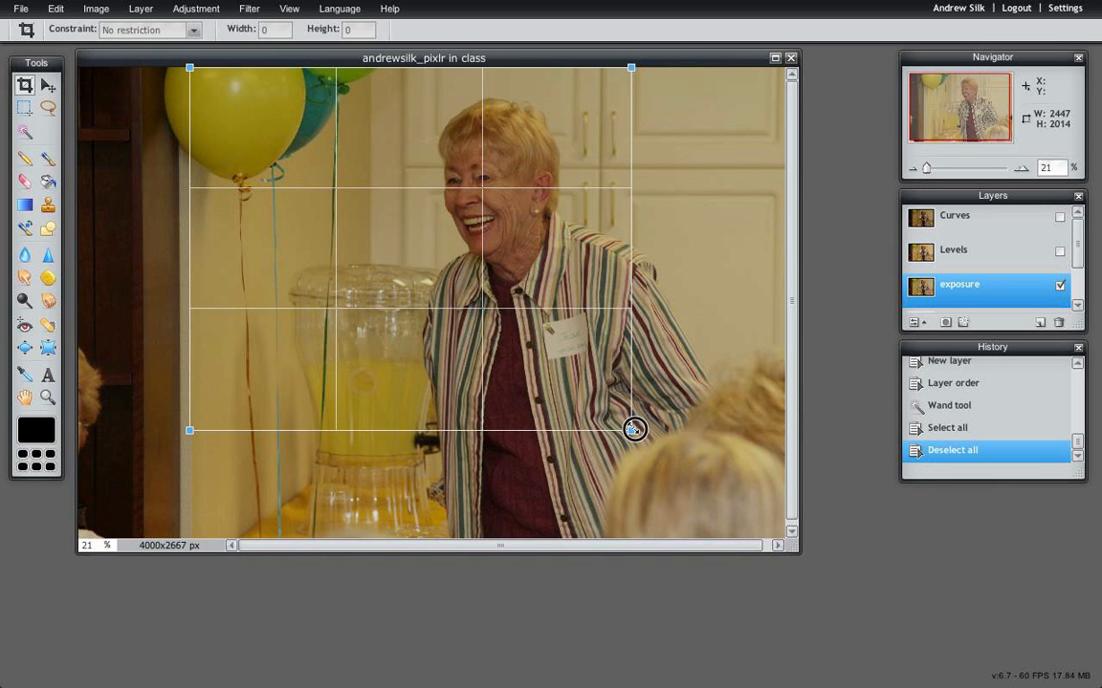
pyautogui.moveTo(630, 428); pyautogui.dragTo(690, 428)
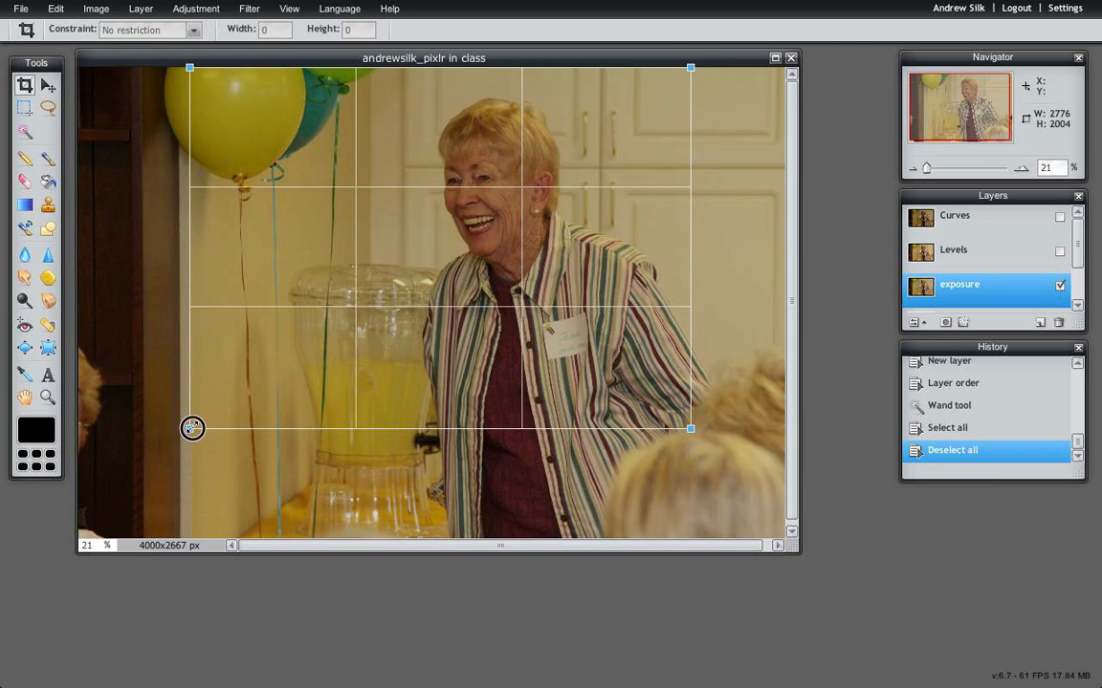
pyautogui.moveTo(190, 428); pyautogui.dragTo(143, 427)
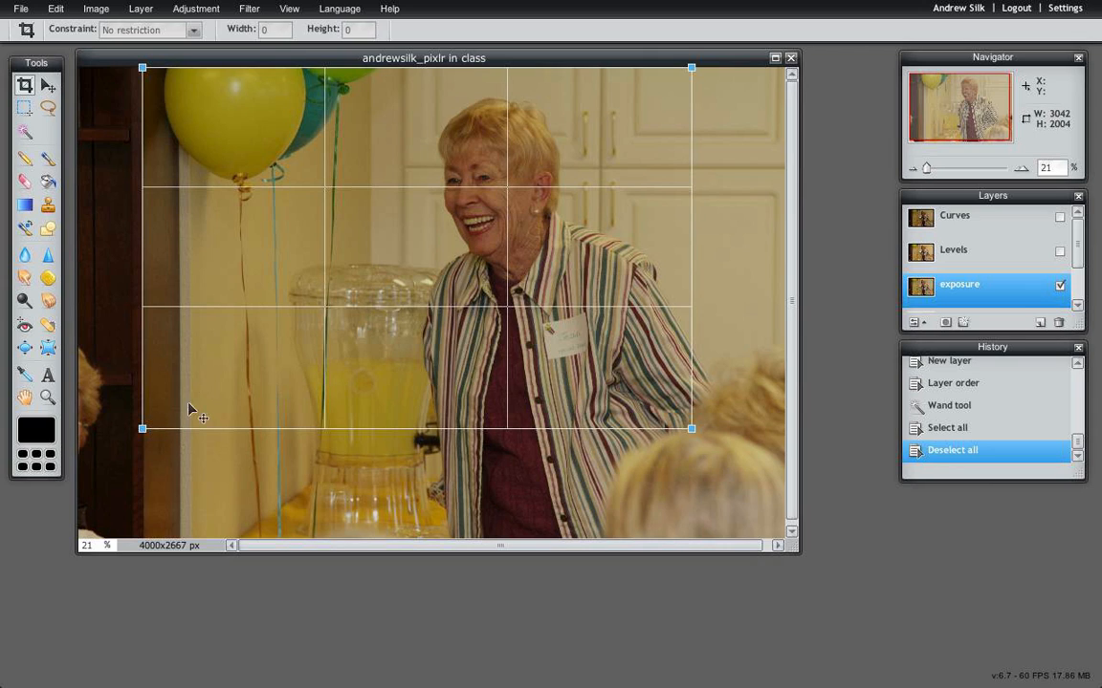
pyautogui.moveTo(142, 428); pyautogui.dragTo(115, 464)
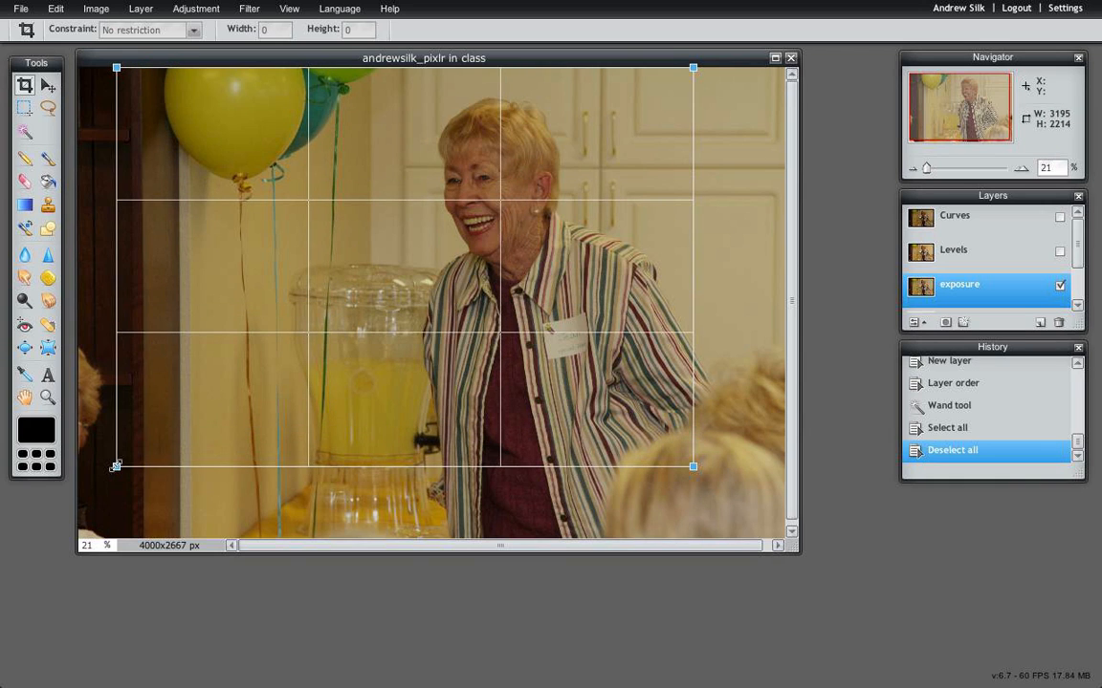
pyautogui.press('Return')
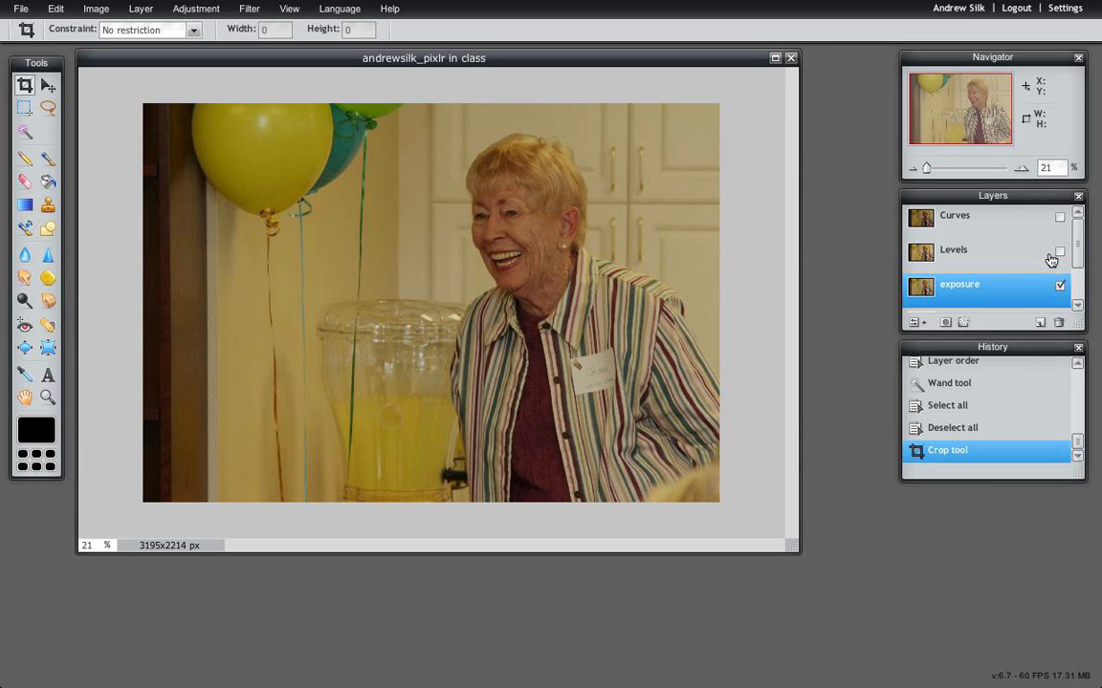
# - Toggle the visibility of the Levels layer to compare it with the exposure layer, leaving it hidden
pyautogui.moveTo(1077, 241); pyautogui.dragTo(1079, 272)
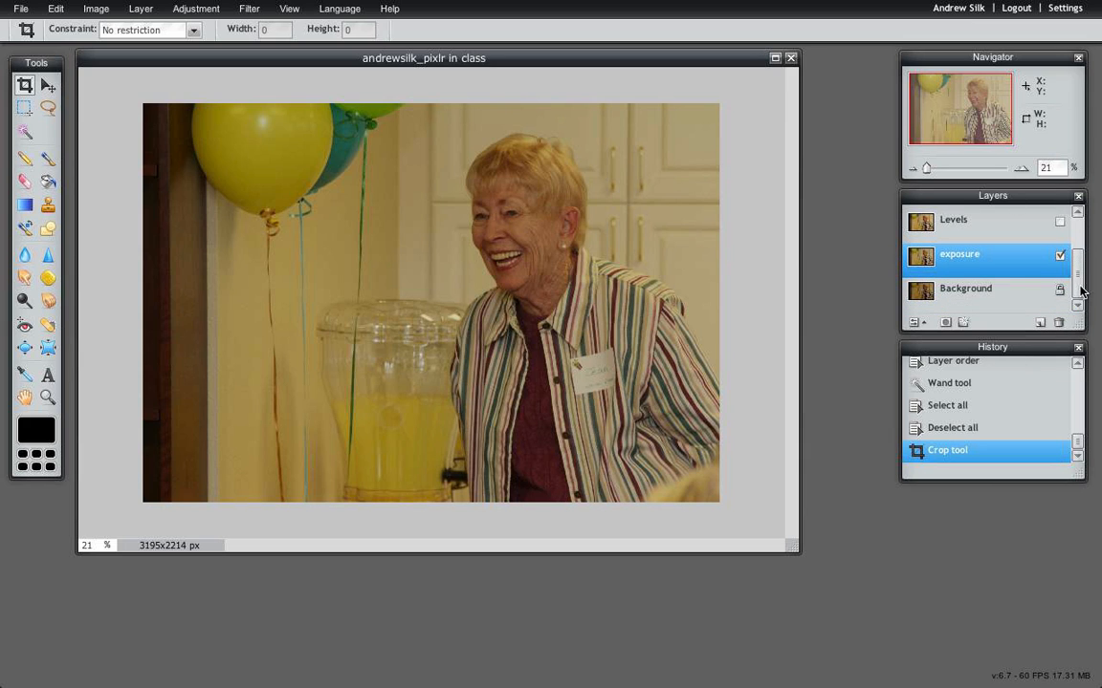
pyautogui.click(1061, 232)
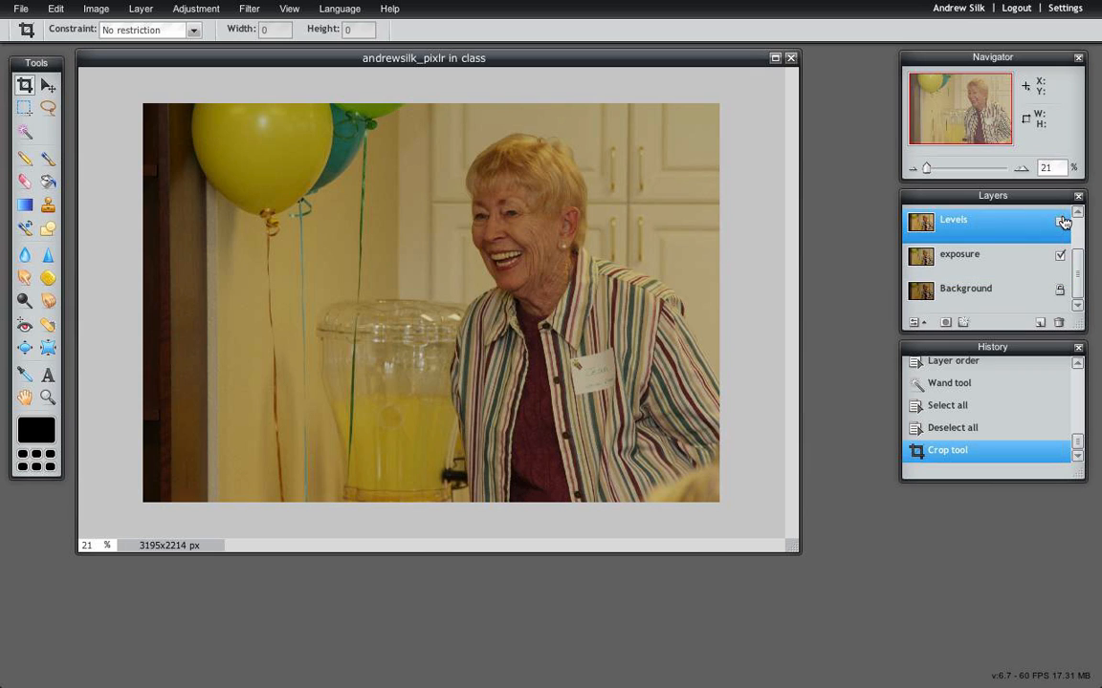
pyautogui.click(1060, 225)
pyautogui.click(1061, 225)
pyautogui.click(1061, 224)
pyautogui.click(1061, 225)
# - Go back to the early Exposure state in the history, and return to the latest Crop tool state
pyautogui.moveTo(1076, 443); pyautogui.dragTo(1075, 356)
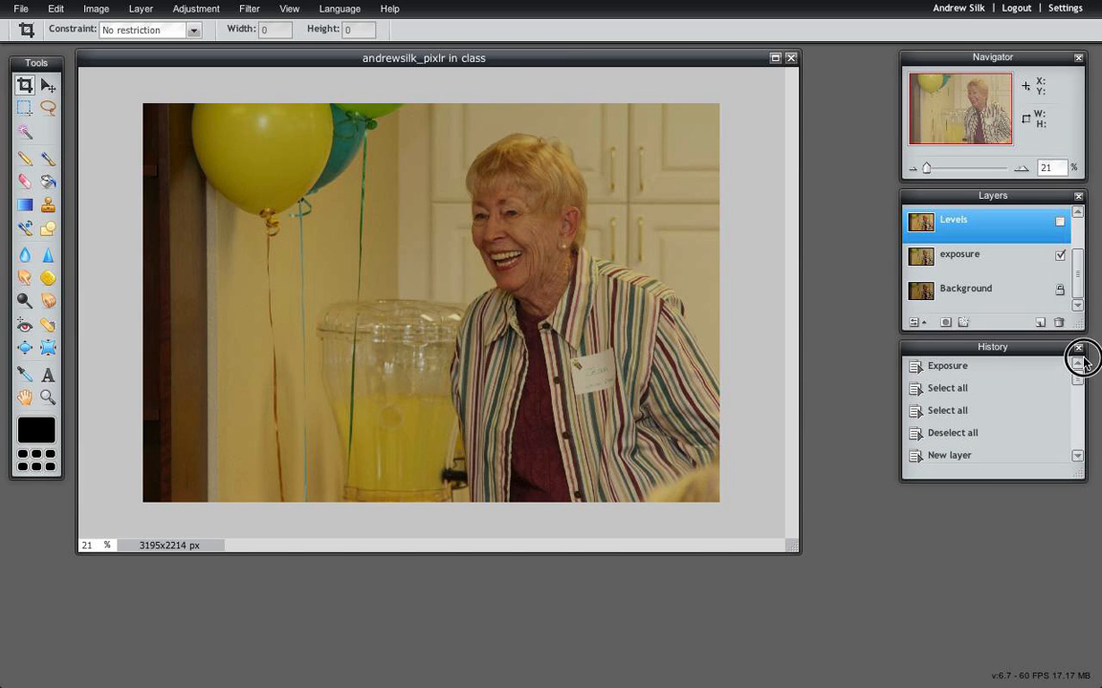
pyautogui.click(960, 371)
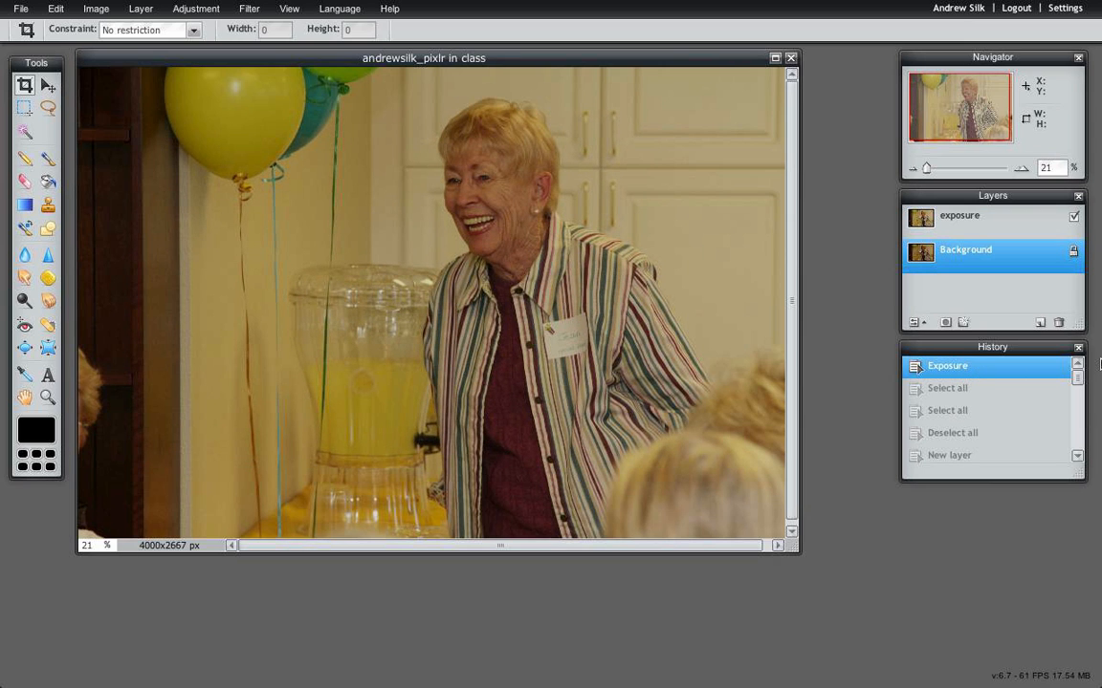
pyautogui.moveTo(1076, 375); pyautogui.dragTo(1086, 488)
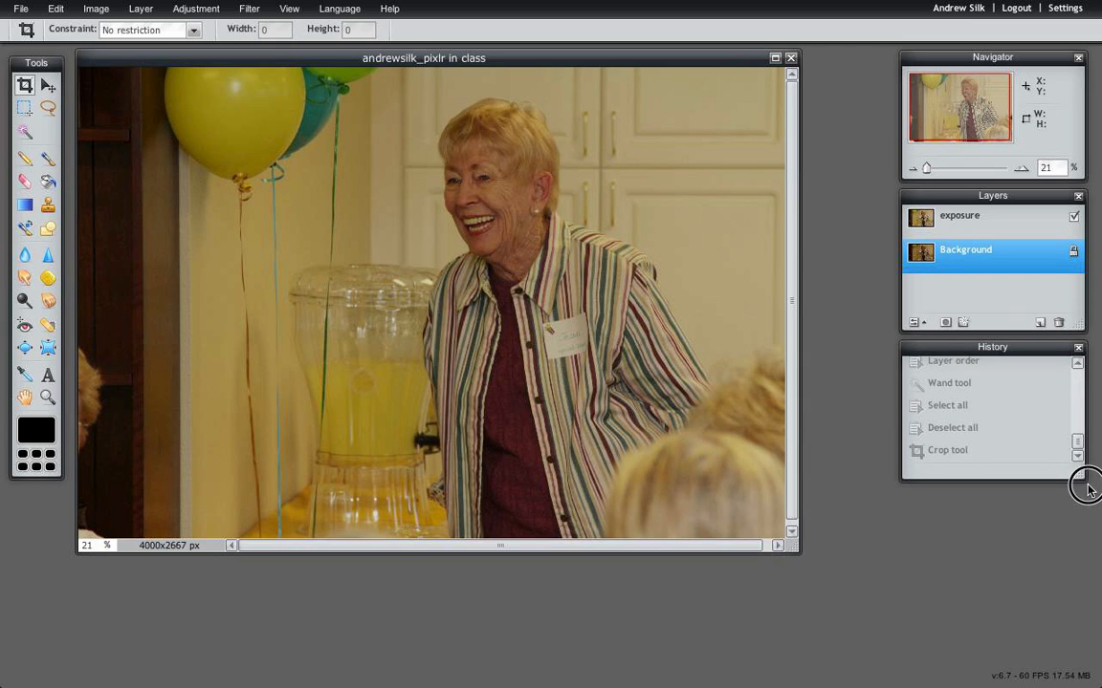
pyautogui.click(1011, 459)
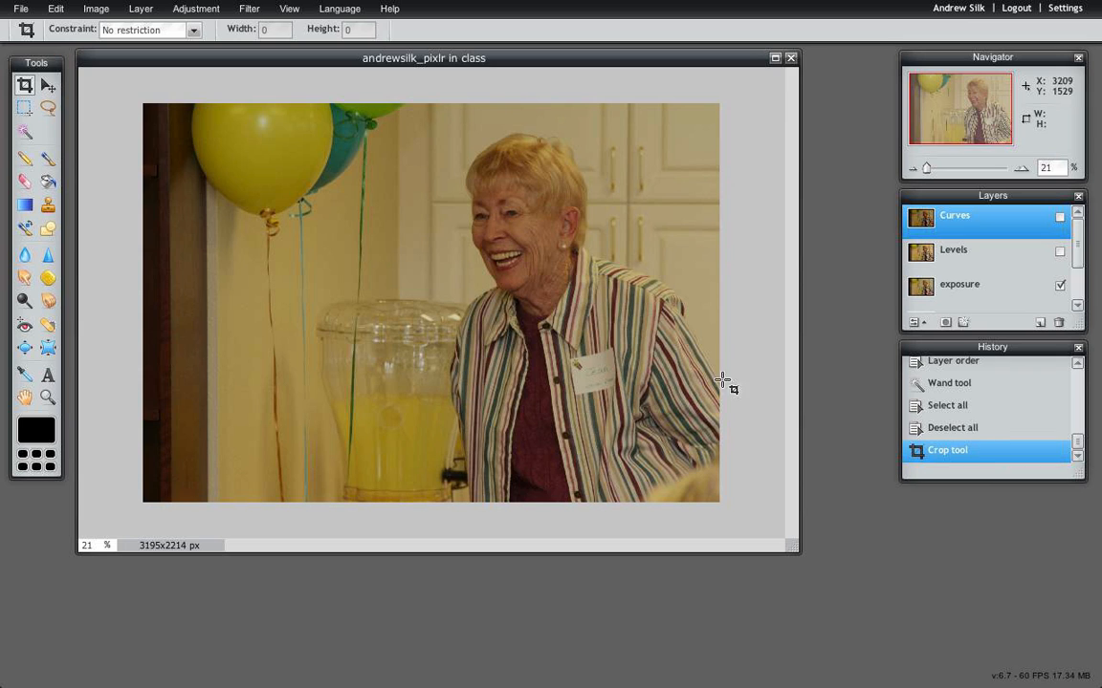
# - Crop the photo more tightly around the woman and balloons to about 2276 x 1757 pixels
pyautogui.press('r')
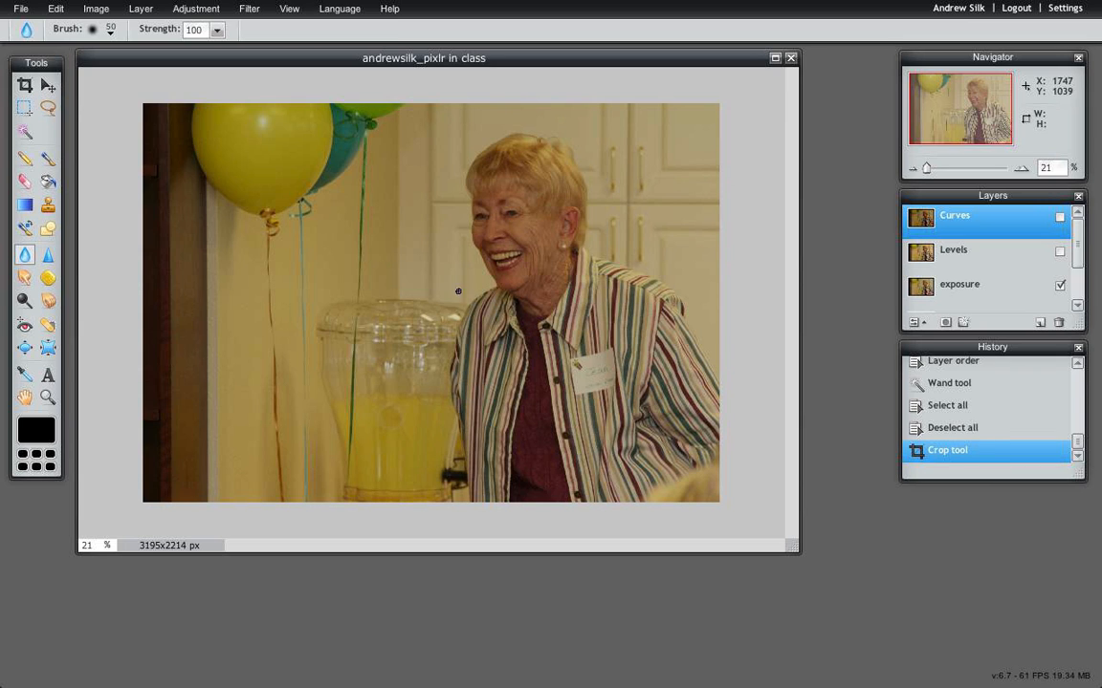
pyautogui.click(24, 87)
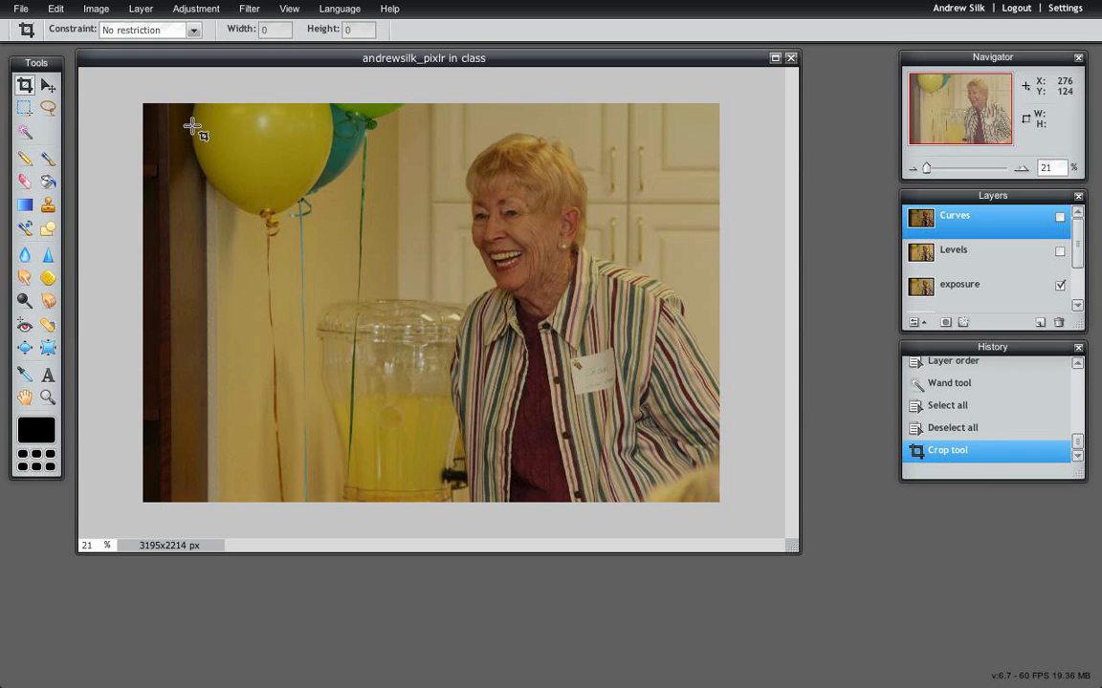
pyautogui.moveTo(209, 106); pyautogui.dragTo(798, 604)
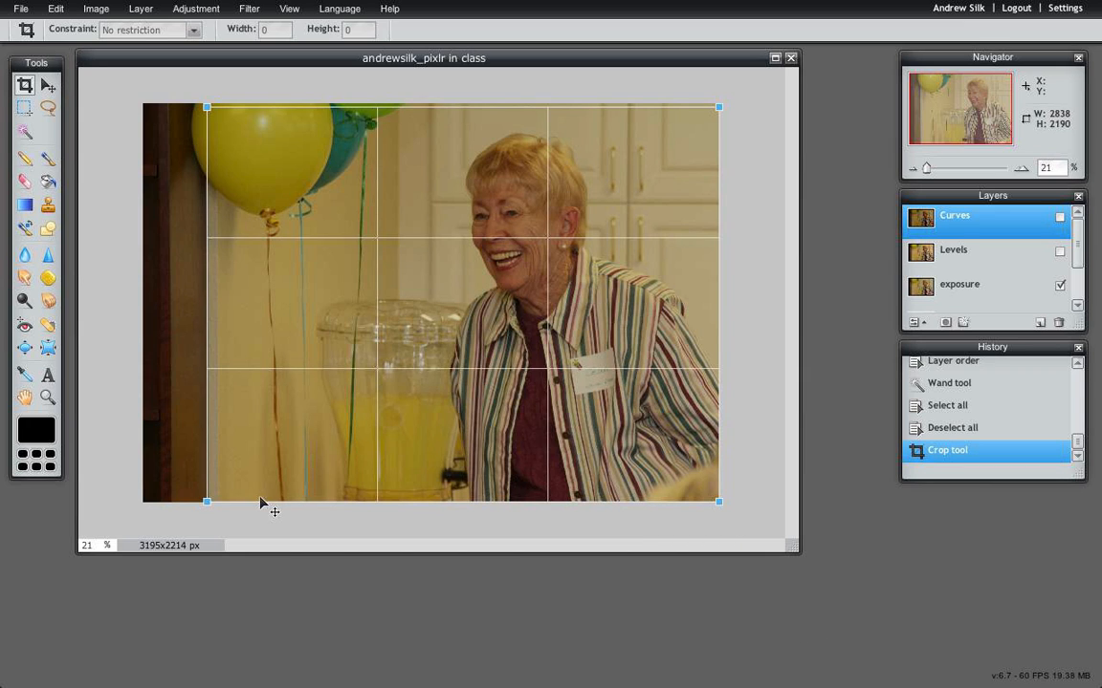
pyautogui.moveTo(206, 501); pyautogui.dragTo(234, 425)
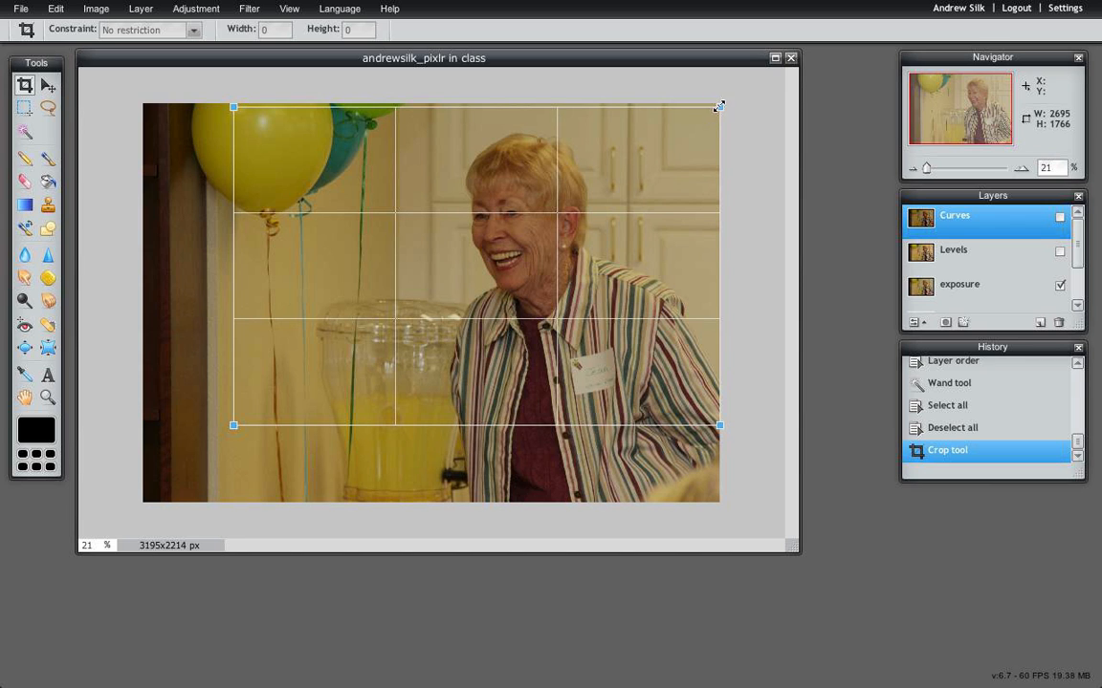
pyautogui.moveTo(719, 106); pyautogui.dragTo(643, 110)
pyautogui.click(236, 432)
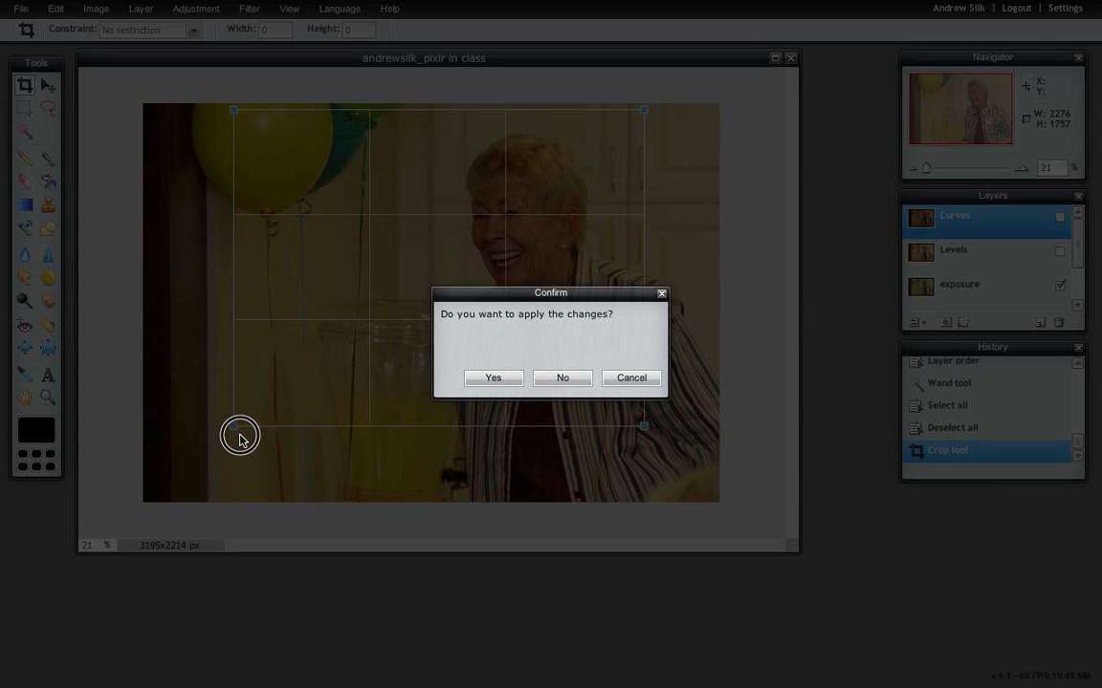
pyautogui.click(494, 378)
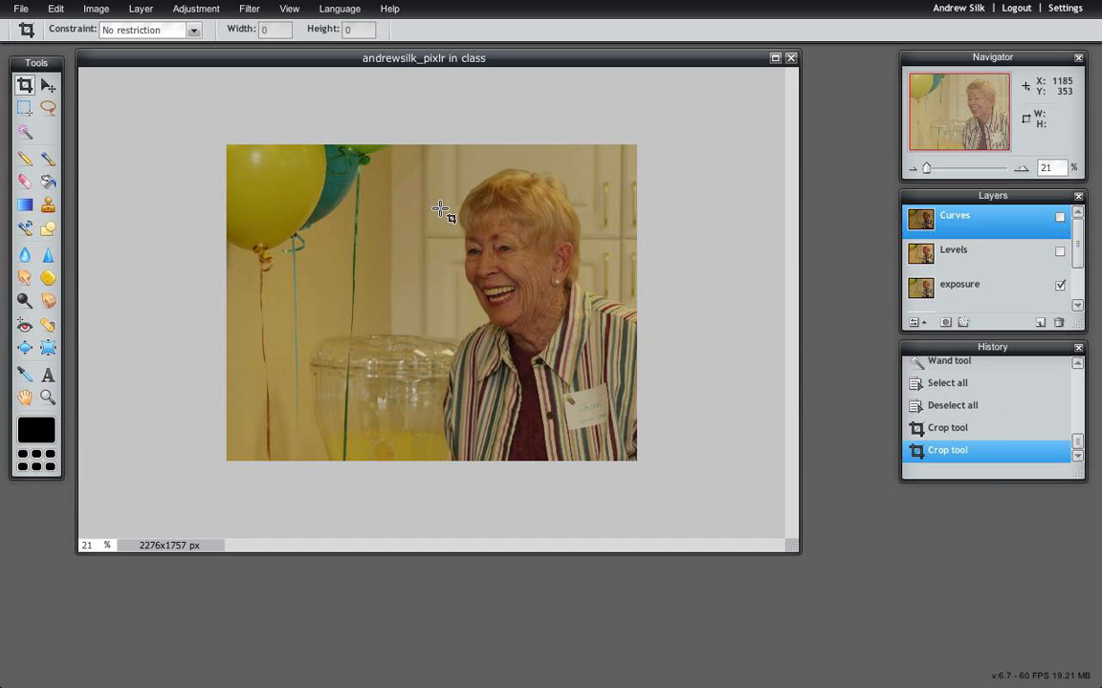
pyautogui.click(48, 85)
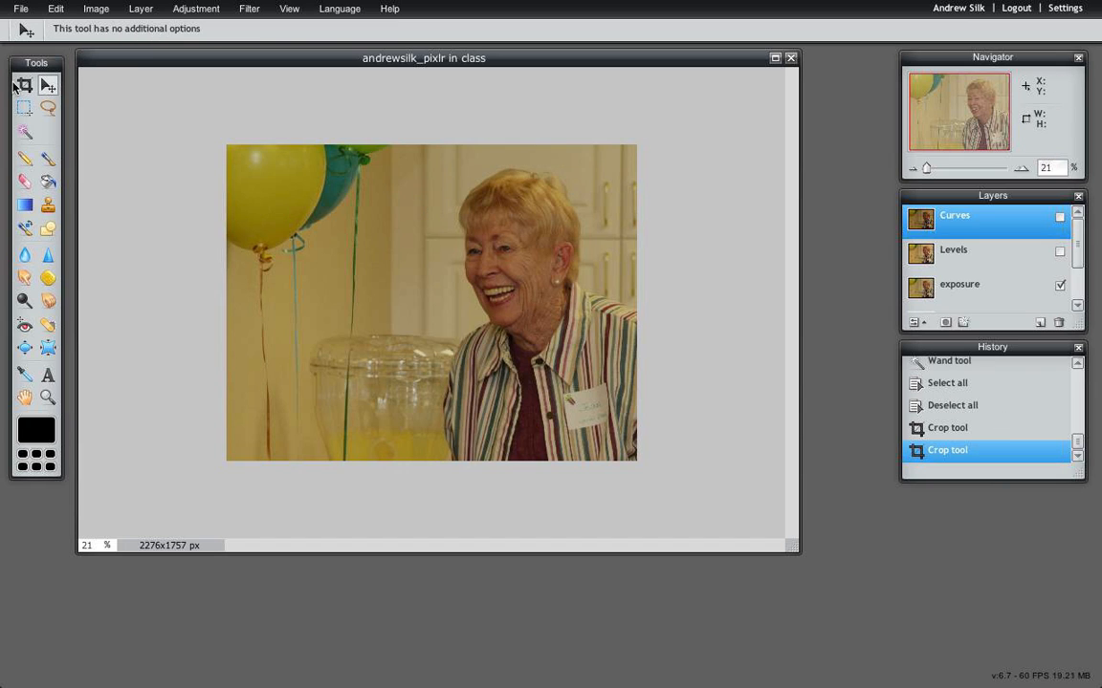
pyautogui.click(24, 85)
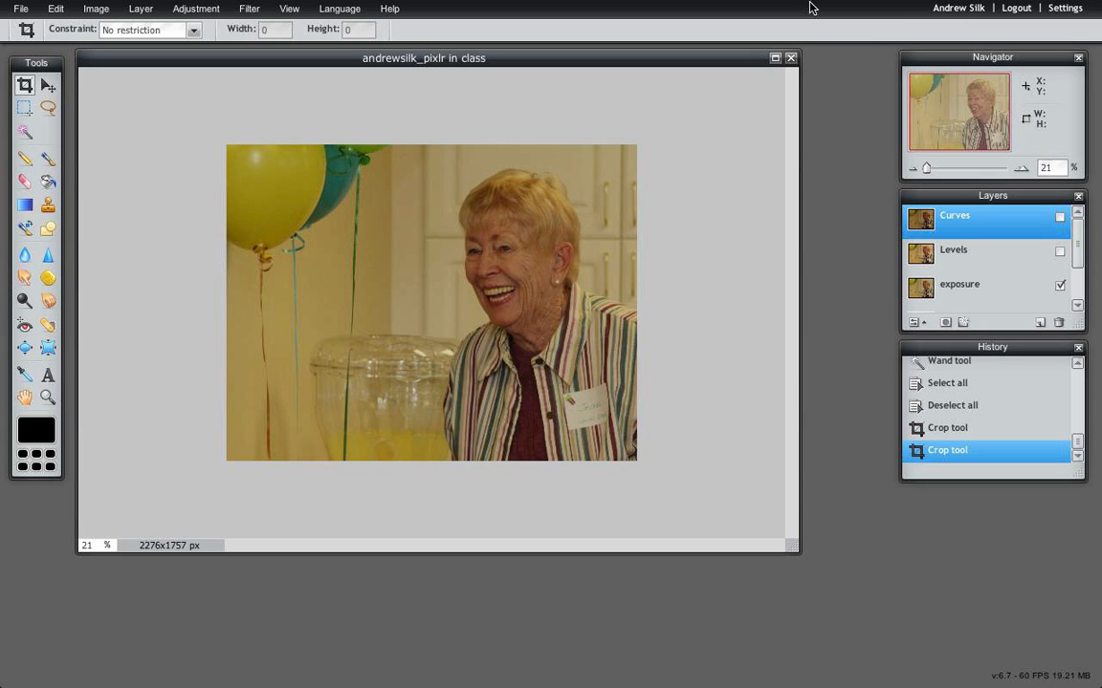
pyautogui.moveTo(812, 5)
pyautogui.click(26, 303)
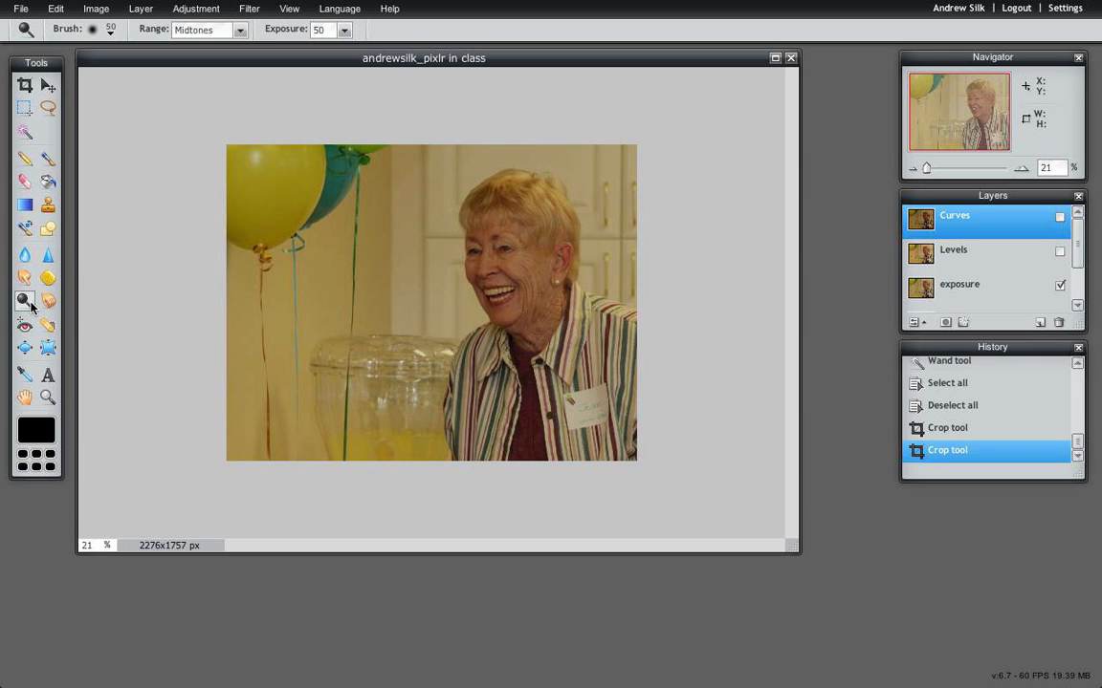
# - Frame a crop area of about 1495 x 985 pixels over the woman's face, and cancel the prompt to apply it
pyautogui.click(24, 85)
pyautogui.moveTo(290, 201); pyautogui.dragTo(560, 378)
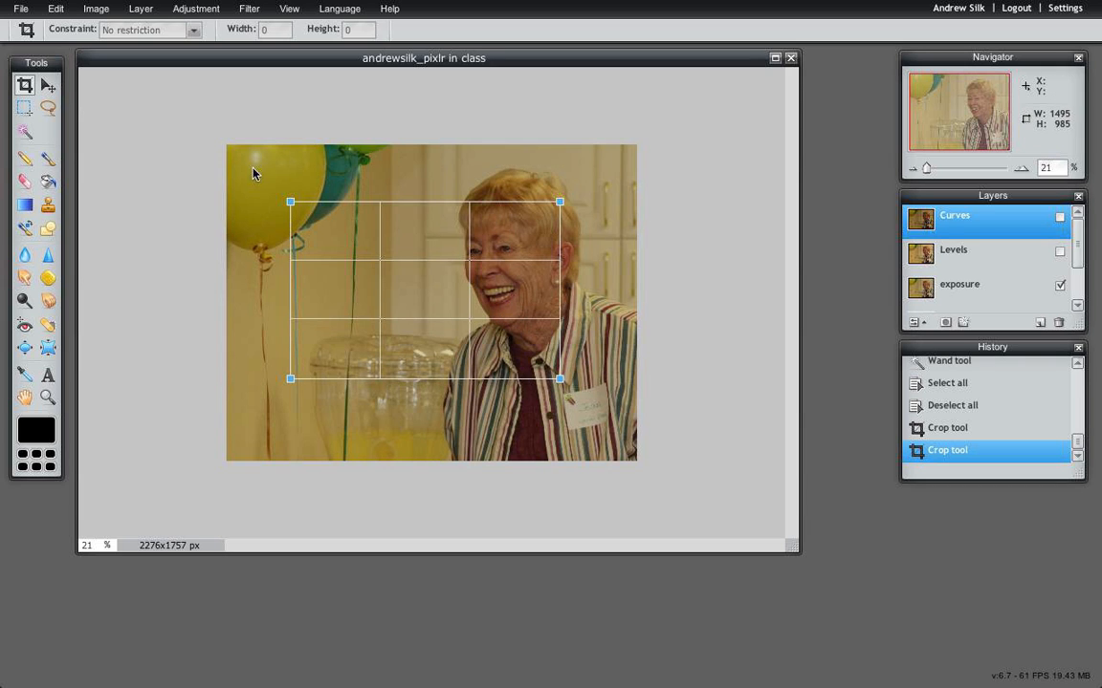
pyautogui.click(46, 88)
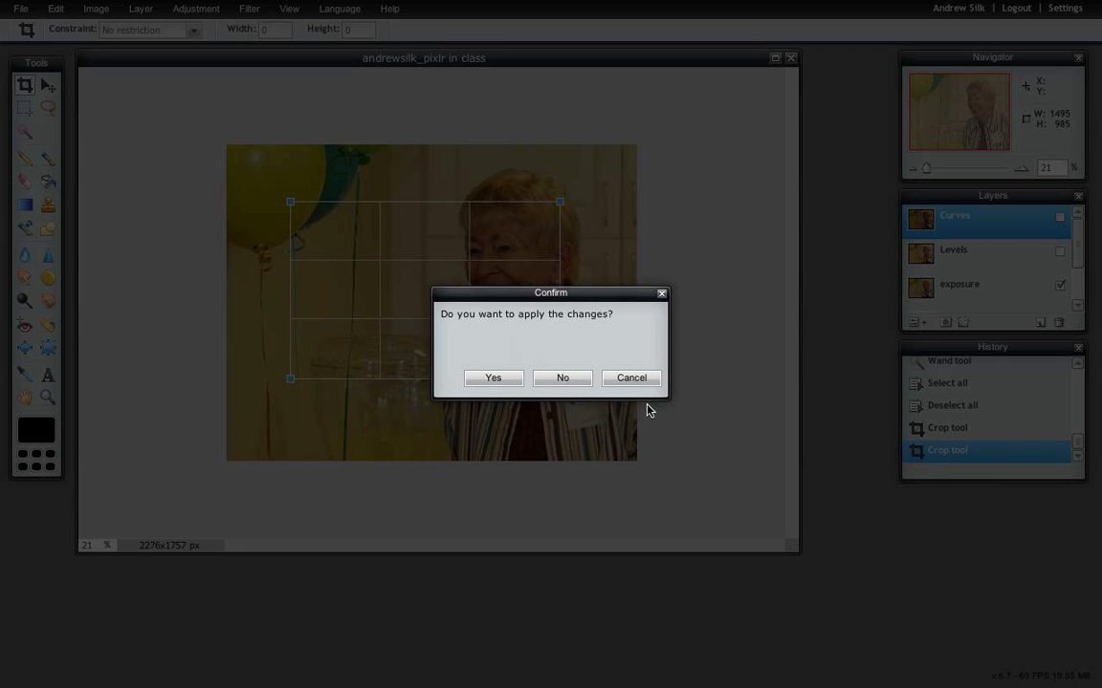
pyautogui.click(629, 381)
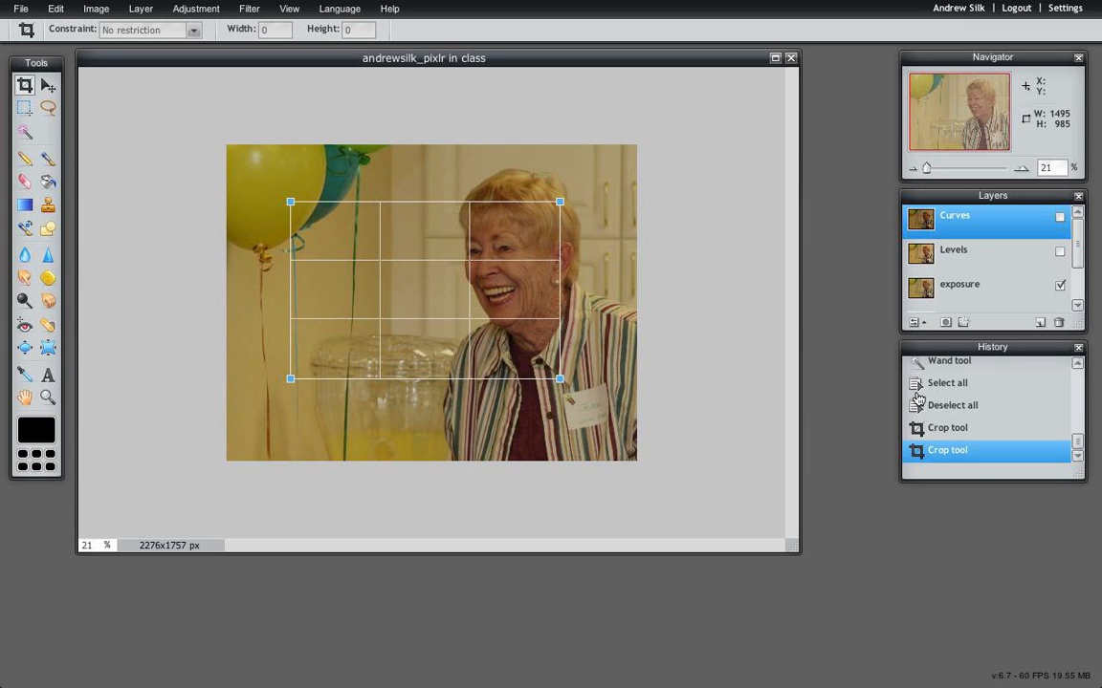
# - Revert the history to the first crop of the photo and switch to the Move tool
pyautogui.click(952, 433)
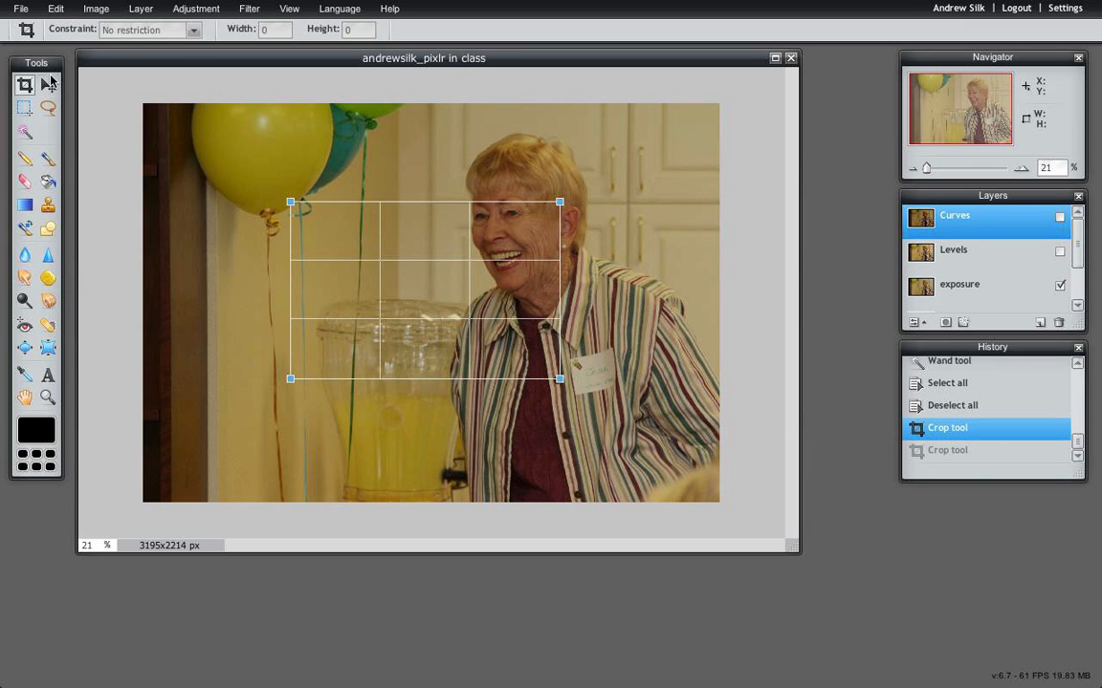
pyautogui.click(49, 85)
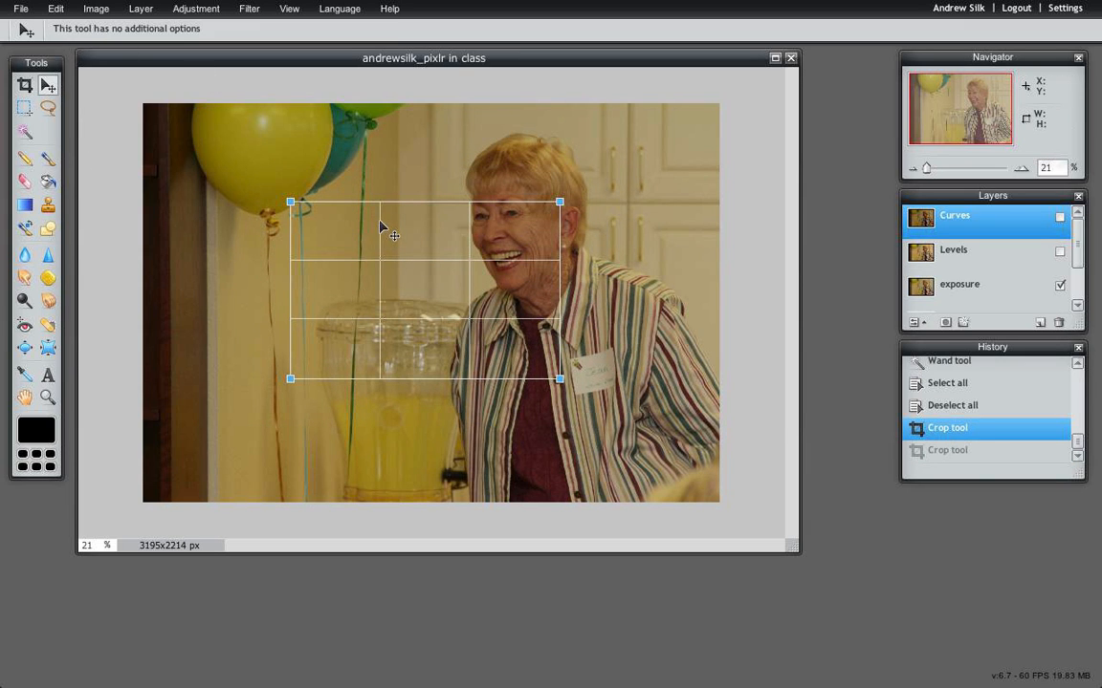
pyautogui.click(378, 227)
# - Lasso a small area of about 300 x 386 pixels below the balloons, return to the Crop tool, and clear the selection
pyautogui.click(48, 108)
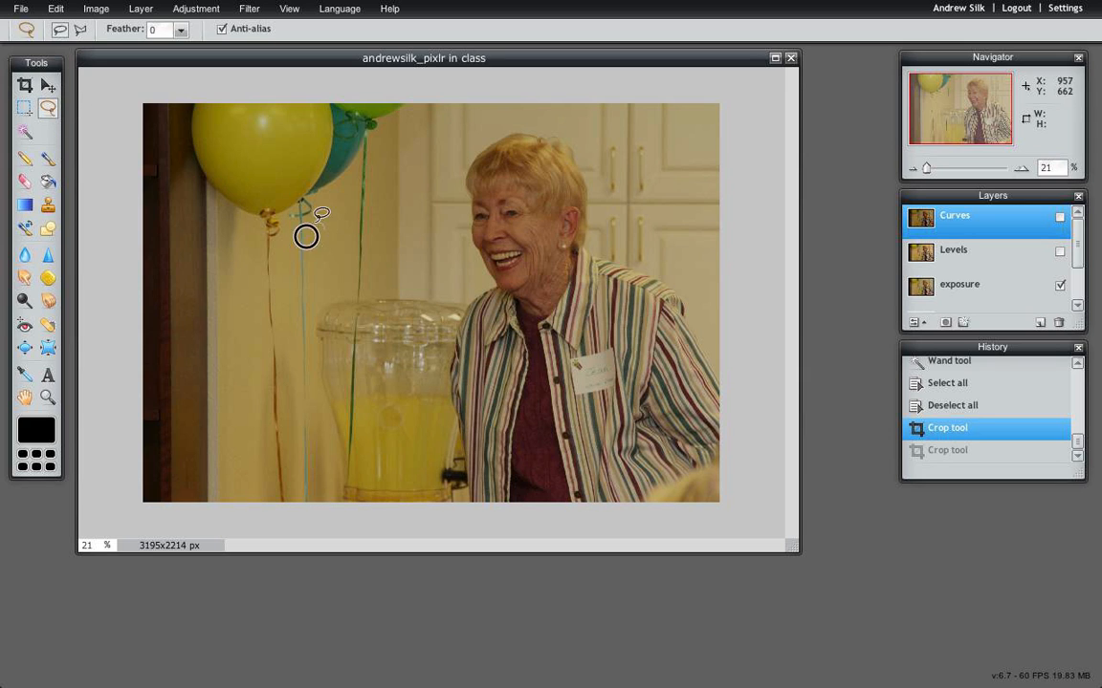
pyautogui.moveTo(321, 212); pyautogui.dragTo(305, 239)
pyautogui.click(25, 86)
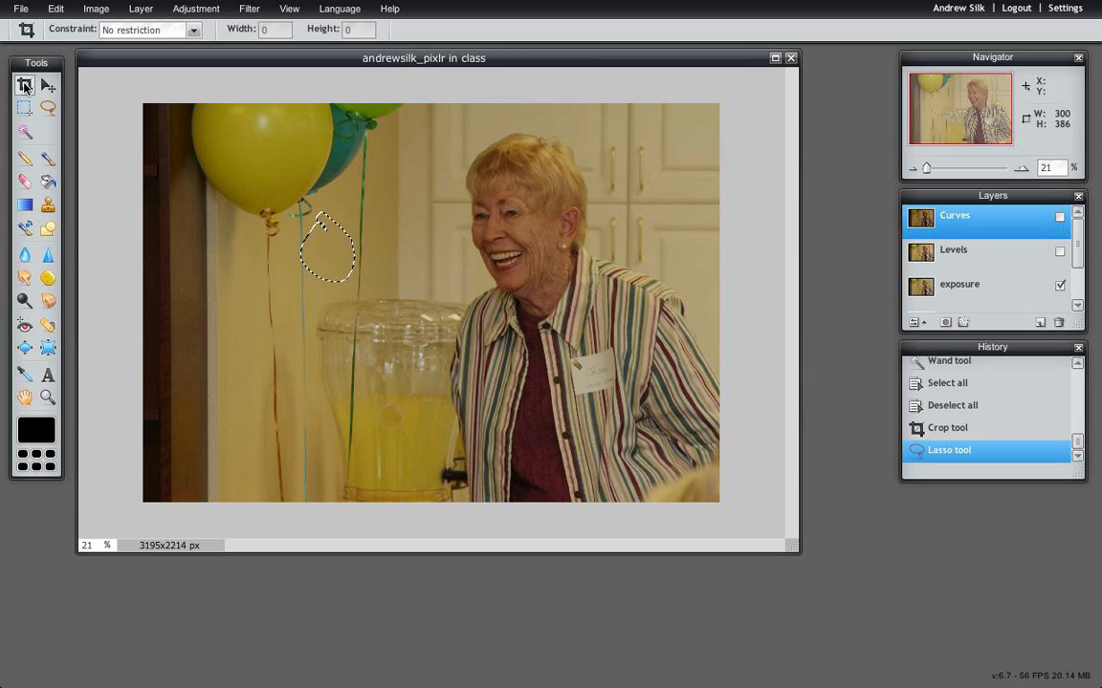
pyautogui.click(290, 191)
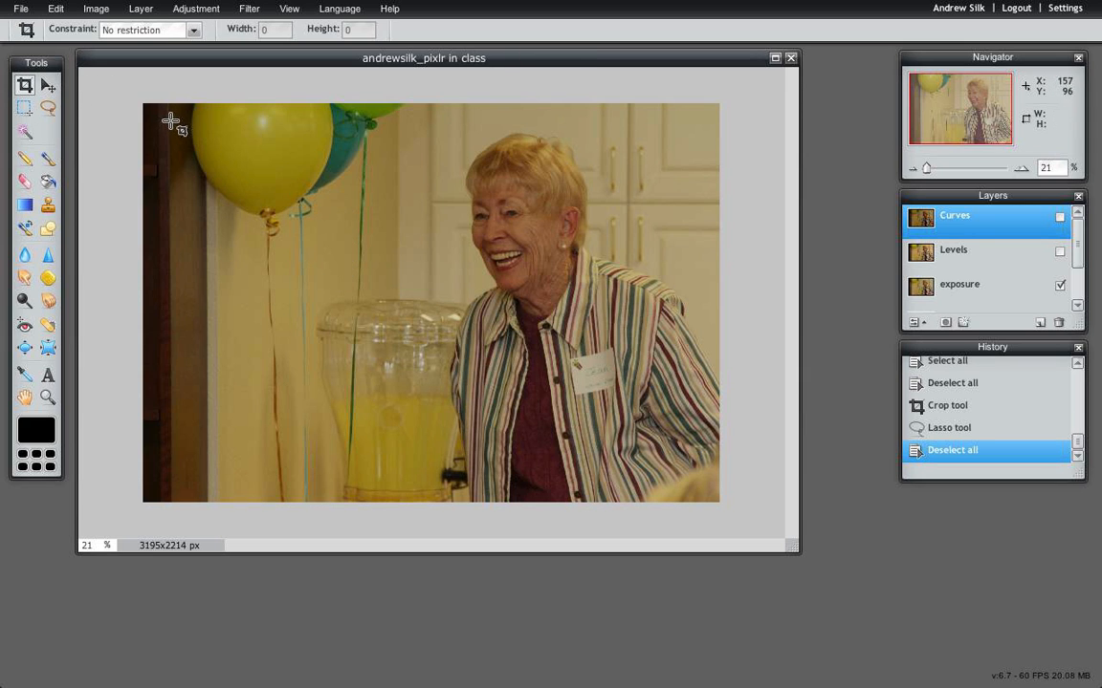
# - Crop the photo to about 2933 x 1867 pixels, and crop it again to about 2419 x 1819 pixels, excluding the dark door frame
pyautogui.moveTo(170, 121); pyautogui.dragTo(700, 458)
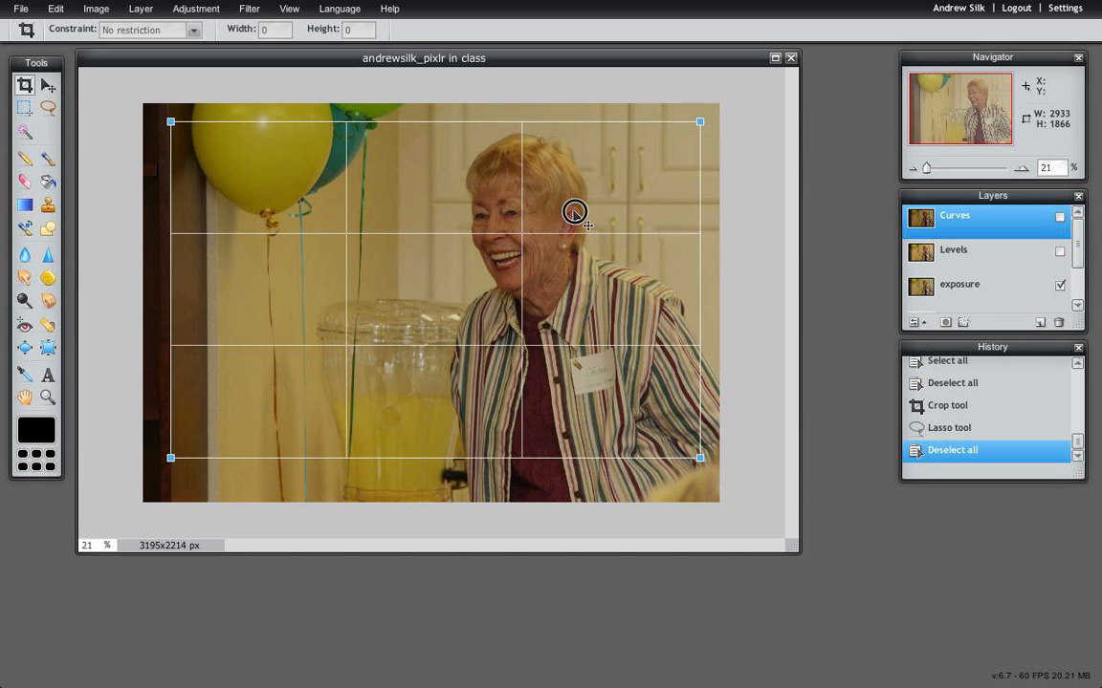
pyautogui.moveTo(569, 213); pyautogui.dragTo(556, 201)
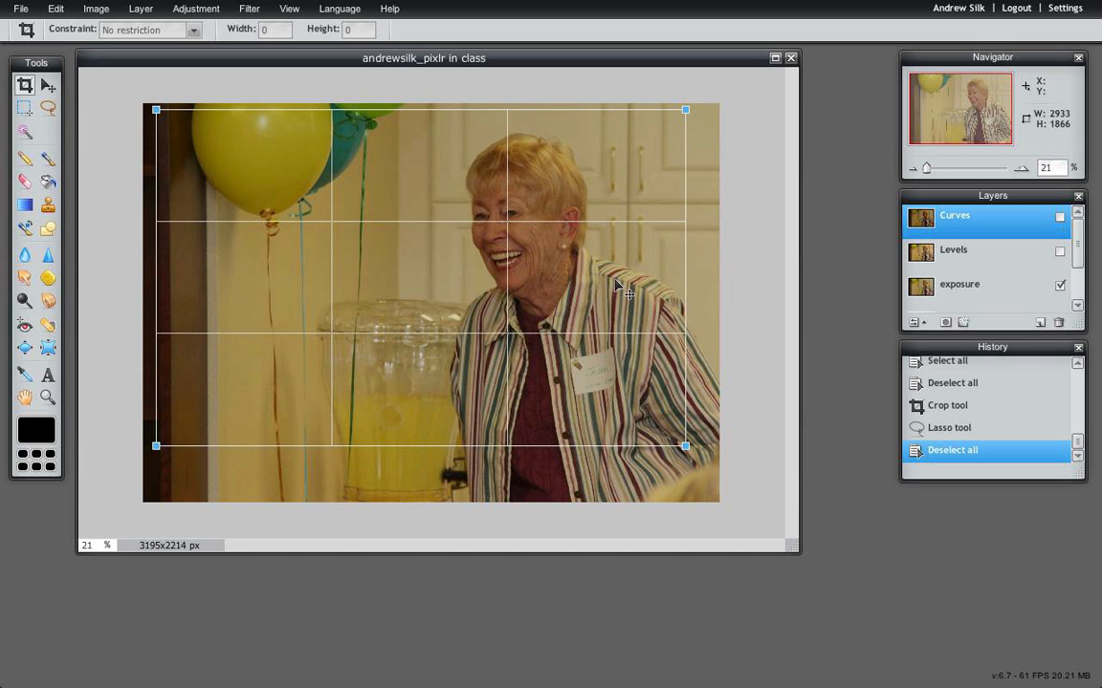
pyautogui.press('Return')
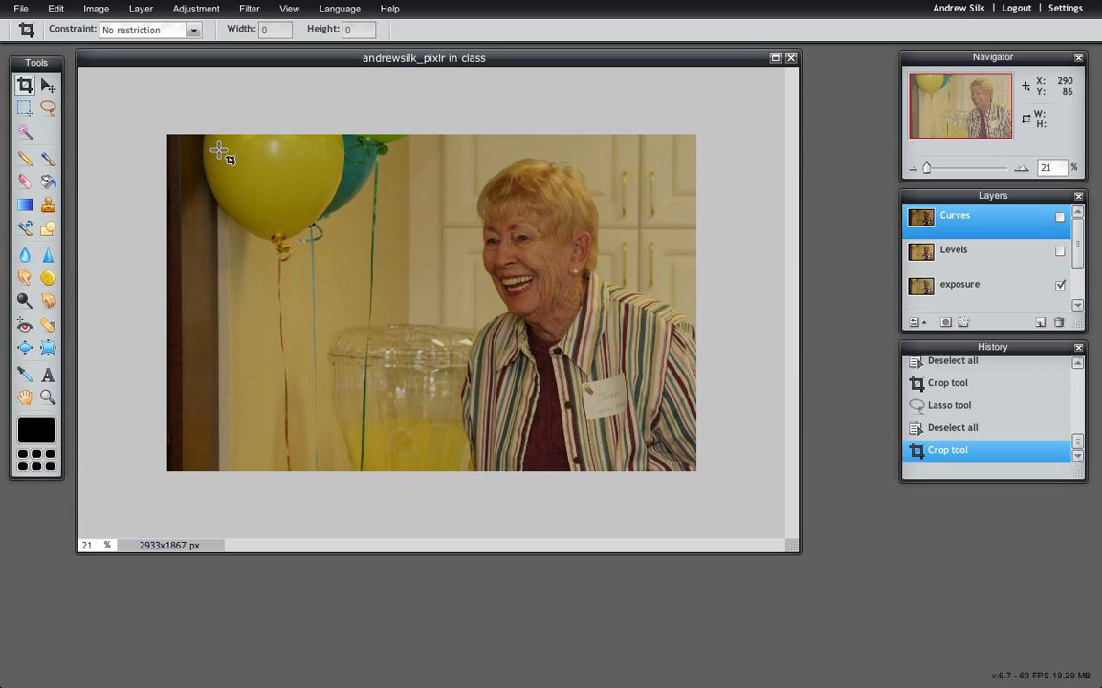
pyautogui.moveTo(234, 135); pyautogui.dragTo(670, 462)
pyautogui.press('Return')
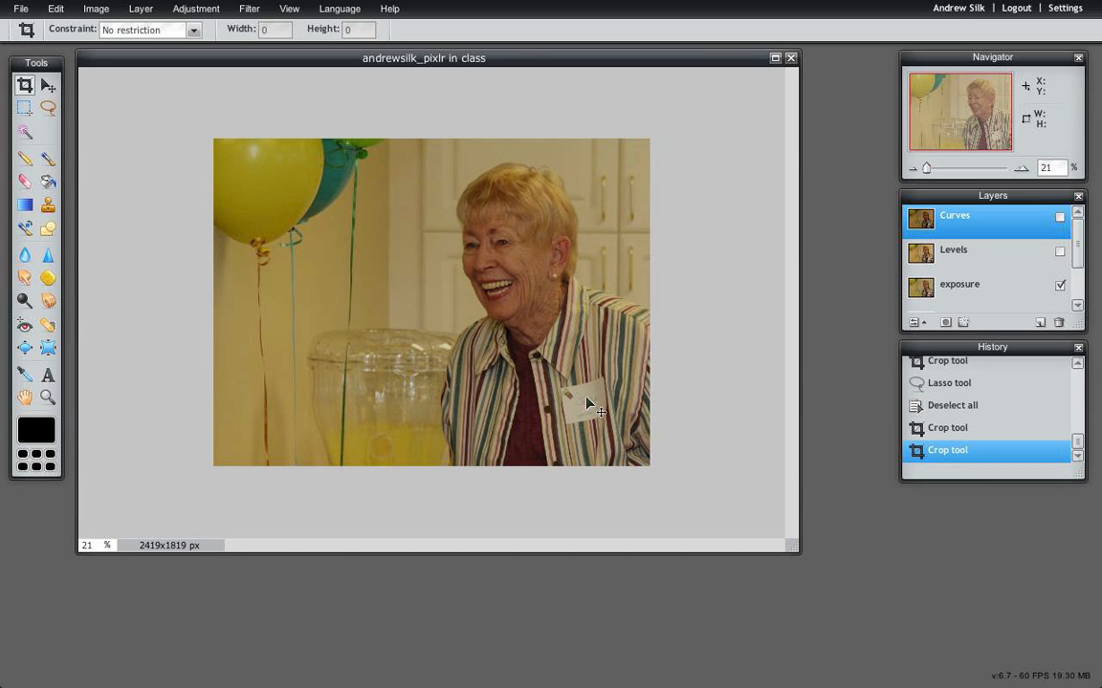
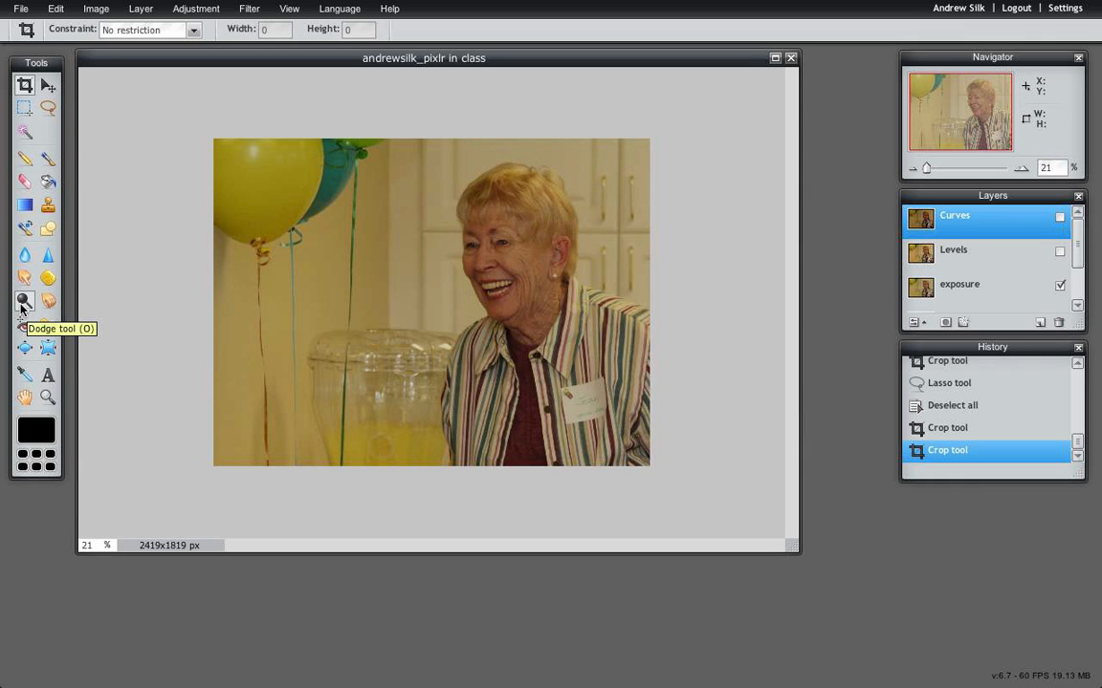
# - Set up the Dodge tool with the soft round 200 brush at diameter 650, spacing 77 and hardness 18
pyautogui.click(26, 302)
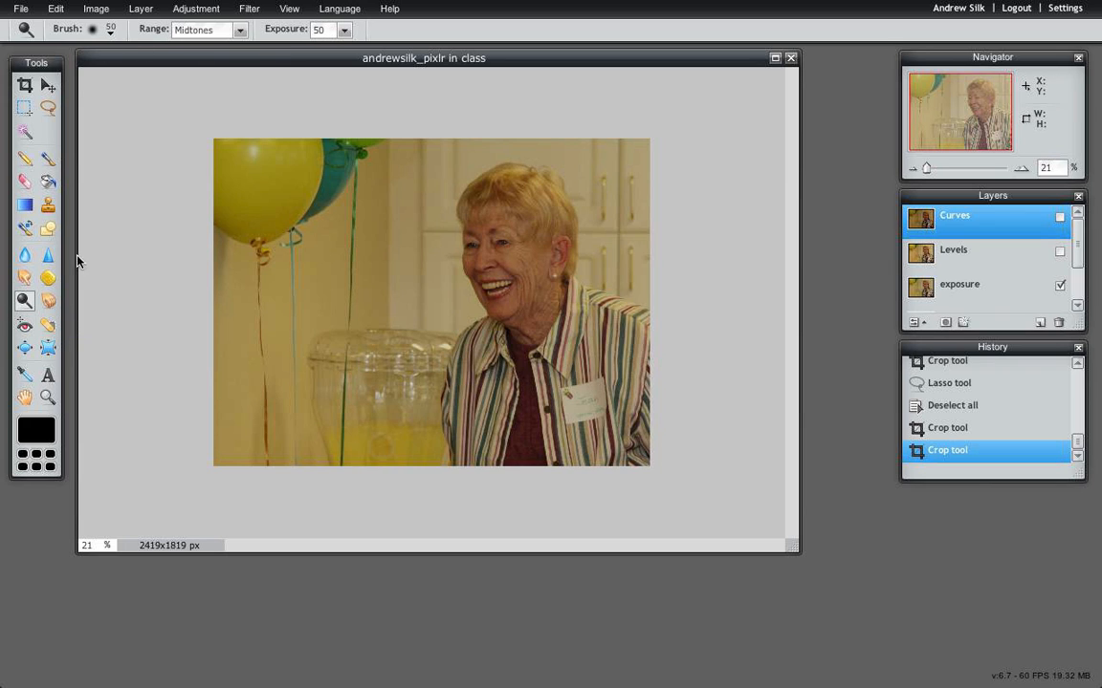
pyautogui.click(111, 35)
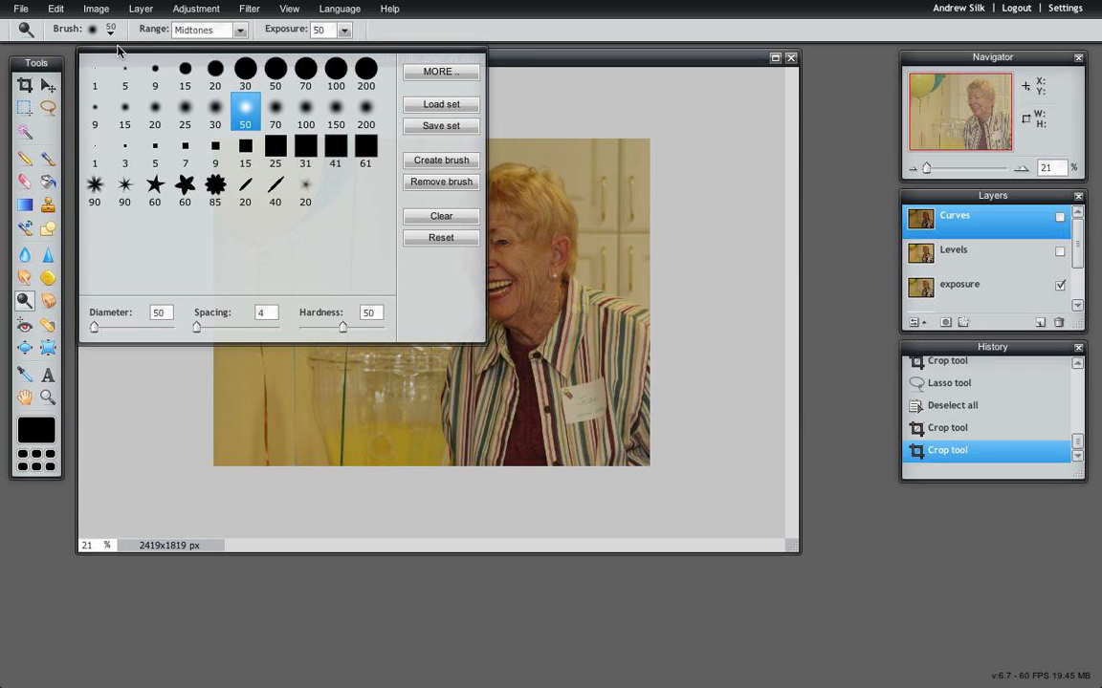
pyautogui.click(366, 112)
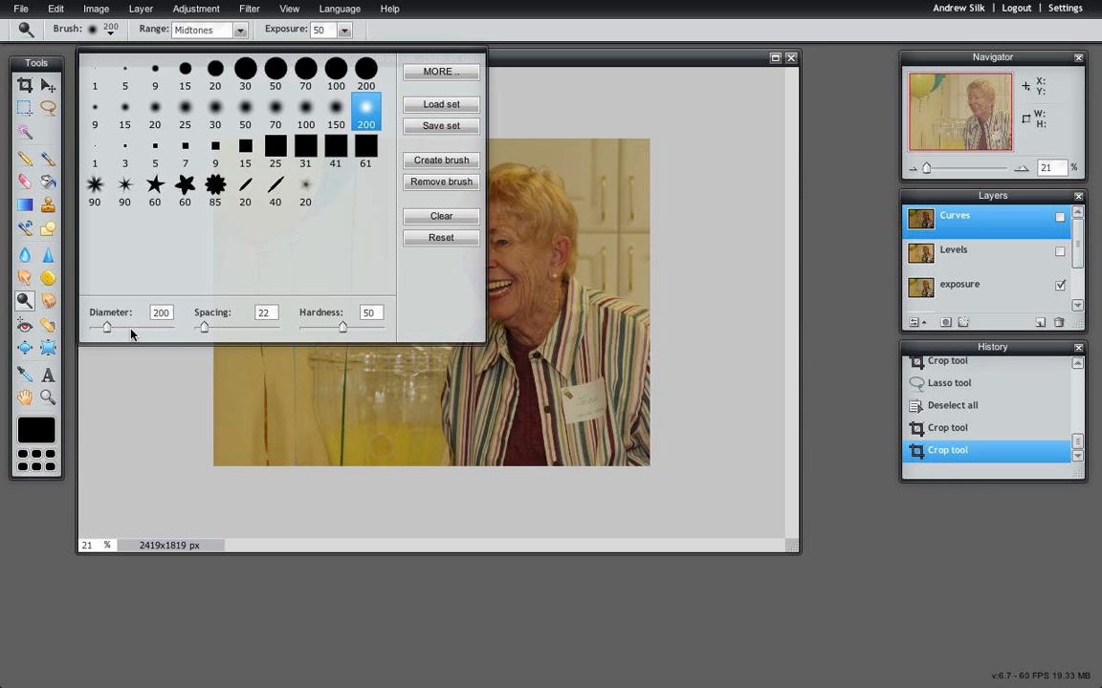
pyautogui.moveTo(124, 329); pyautogui.dragTo(145, 327)
pyautogui.moveTo(204, 327); pyautogui.dragTo(236, 327)
pyautogui.click(364, 70)
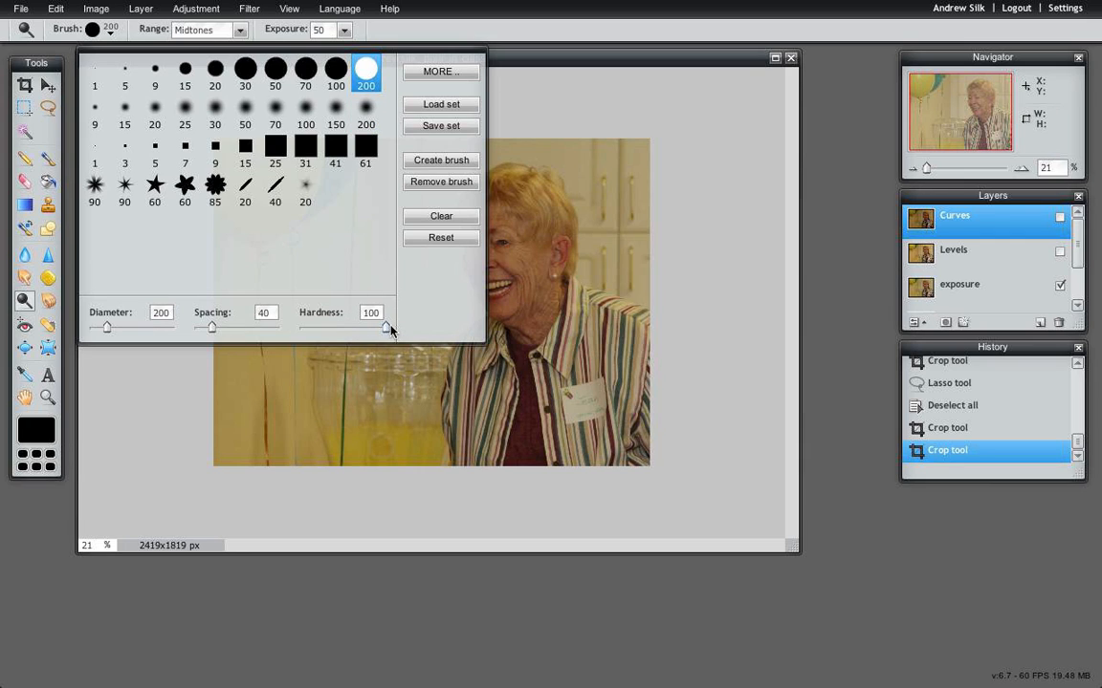
pyautogui.click(373, 117)
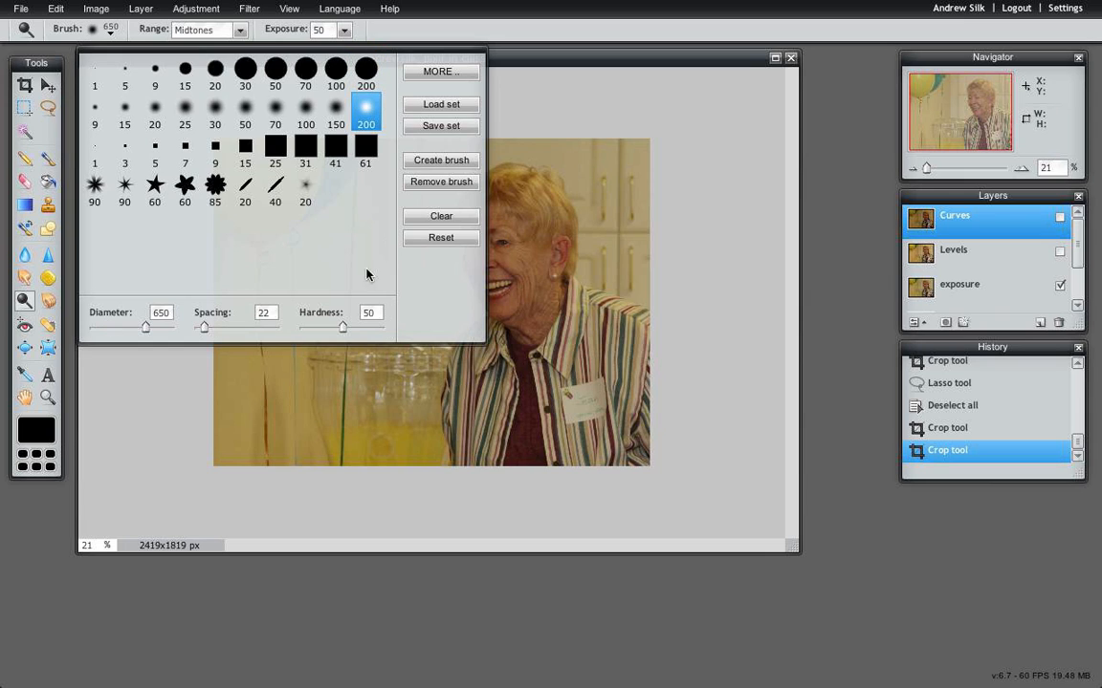
pyautogui.moveTo(341, 328); pyautogui.dragTo(315, 331)
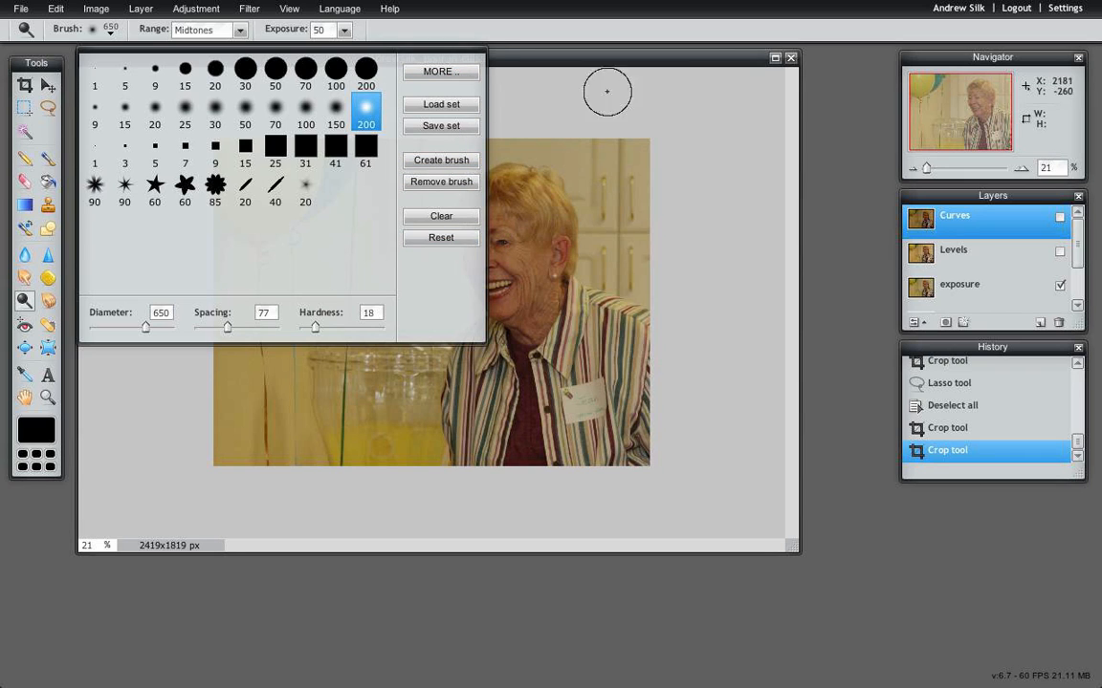
pyautogui.click(667, 72)
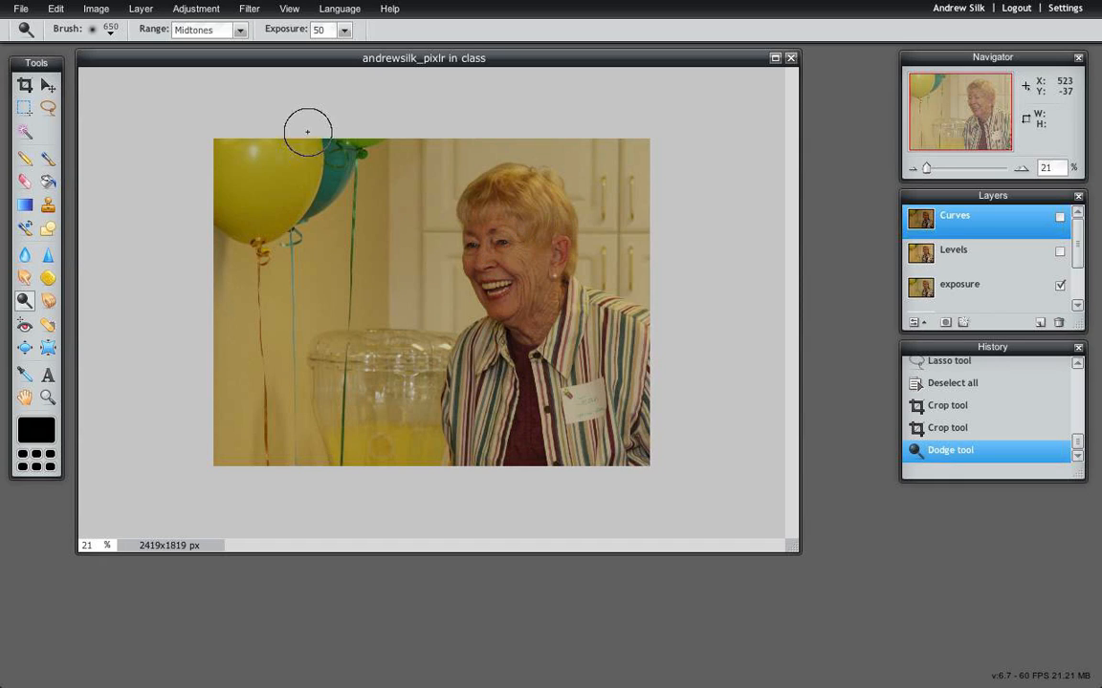
# - Keep the Dodge range at Midtones and brush over the woman's face at exposure 50
pyautogui.click(25, 300)
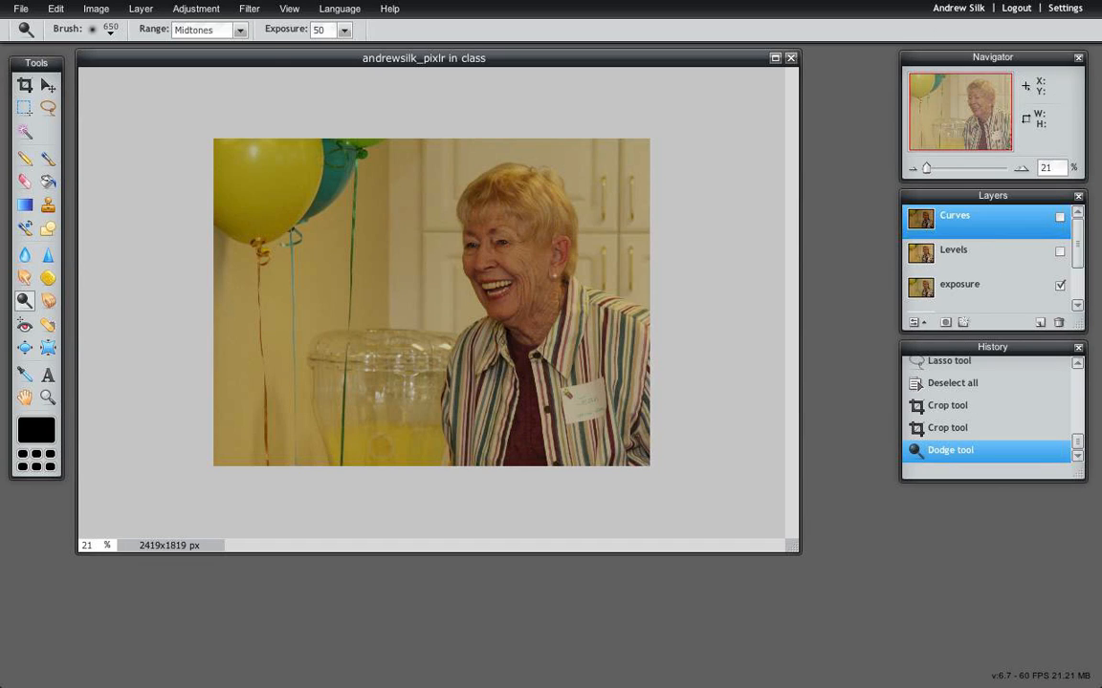
pyautogui.click(242, 30)
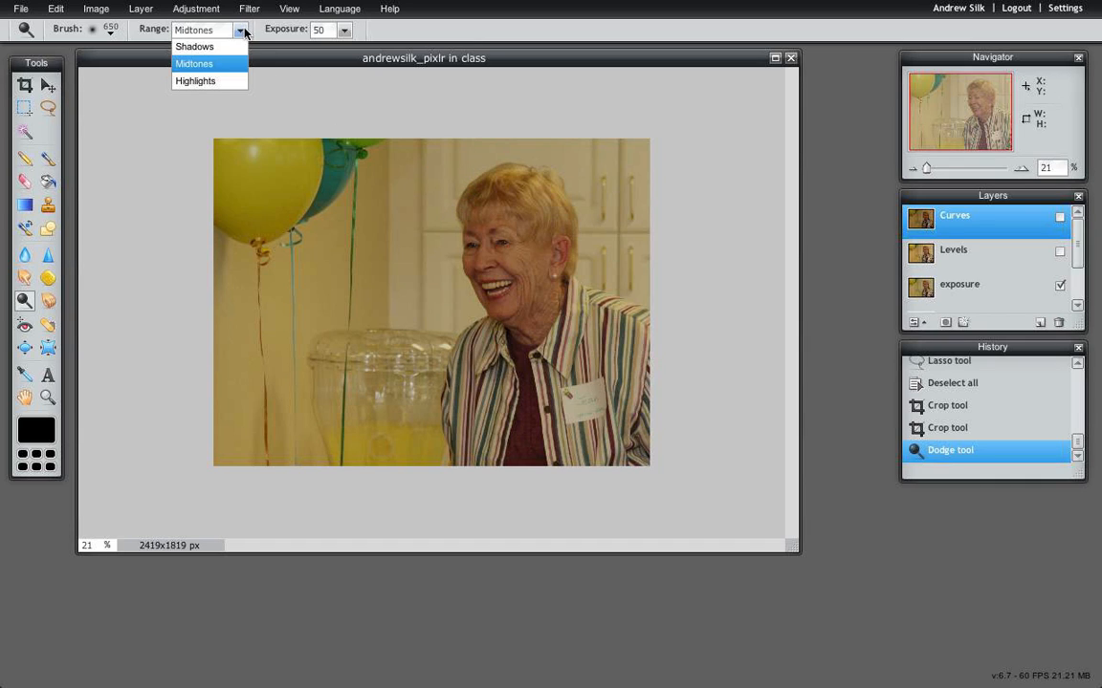
pyautogui.click(214, 65)
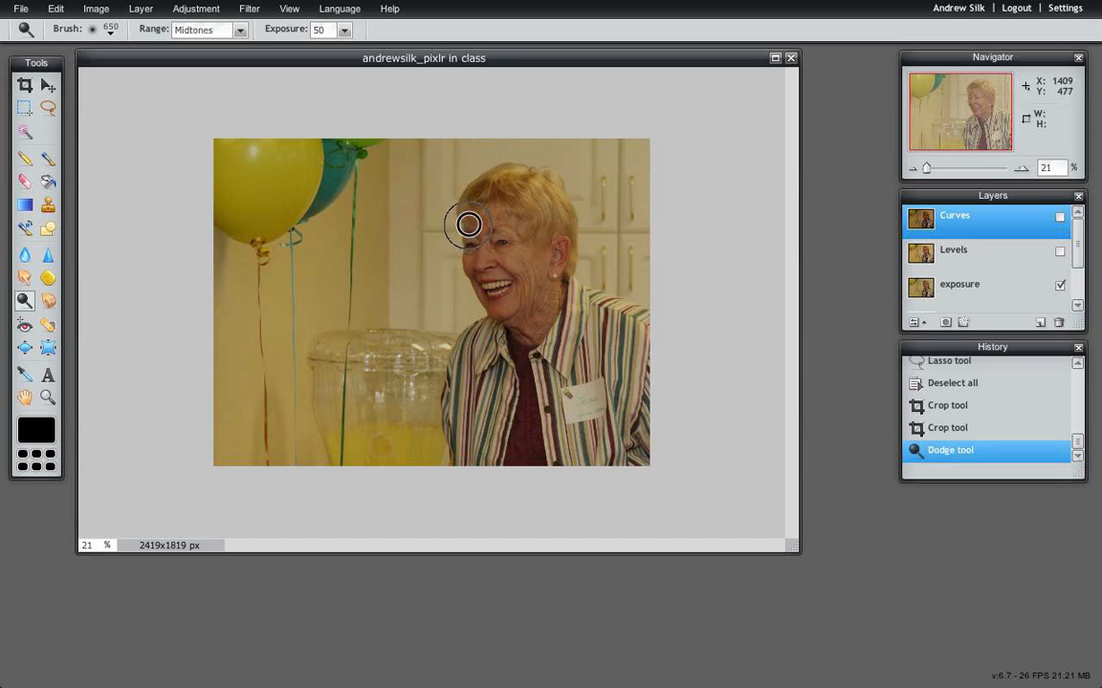
pyautogui.moveTo(510, 313)
pyautogui.mouseDown()
pyautogui.moveTo(485, 229)
pyautogui.moveTo(442, 253)
pyautogui.mouseUp()
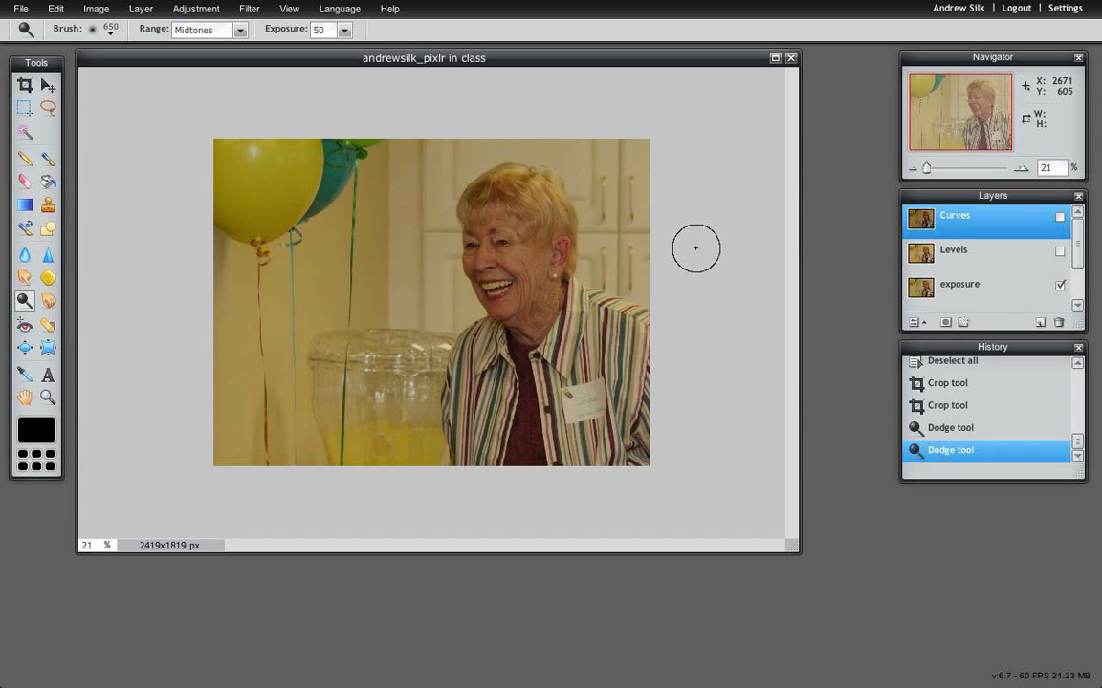
# - Raise the Dodge exposure to 100 and brush over the woman's face again
pyautogui.click(343, 30)
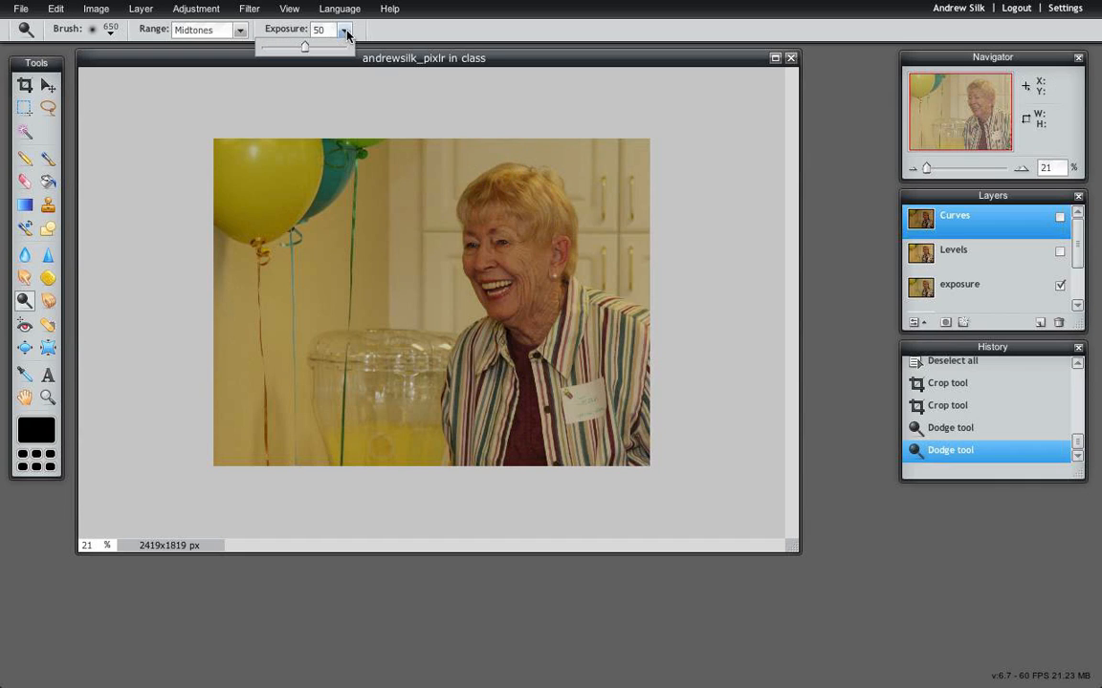
pyautogui.moveTo(333, 46); pyautogui.dragTo(355, 50)
pyautogui.moveTo(509, 240)
pyautogui.mouseDown()
pyautogui.moveTo(501, 297)
pyautogui.moveTo(518, 273)
pyautogui.moveTo(504, 253)
pyautogui.moveTo(536, 263)
pyautogui.moveTo(521, 284)
pyautogui.moveTo(502, 248)
pyautogui.mouseUp()
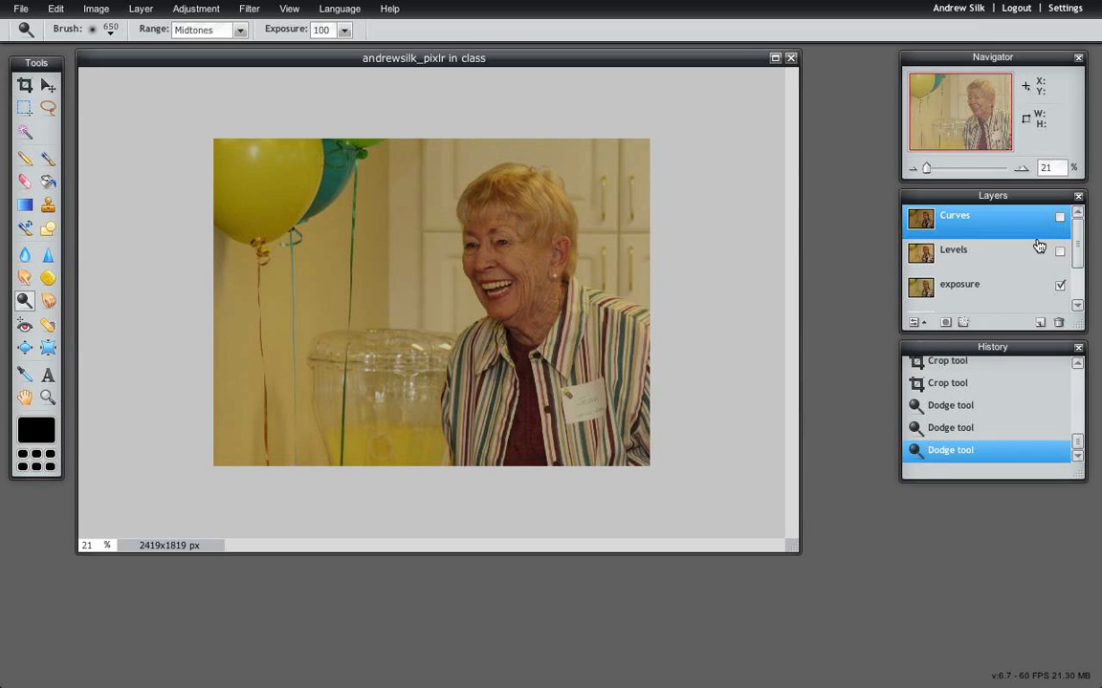
# - Revert the dodge strokes on the Curves layer to the last crop, and make the exposure layer active with Curves hidden
pyautogui.click(1077, 228)
pyautogui.click(1060, 219)
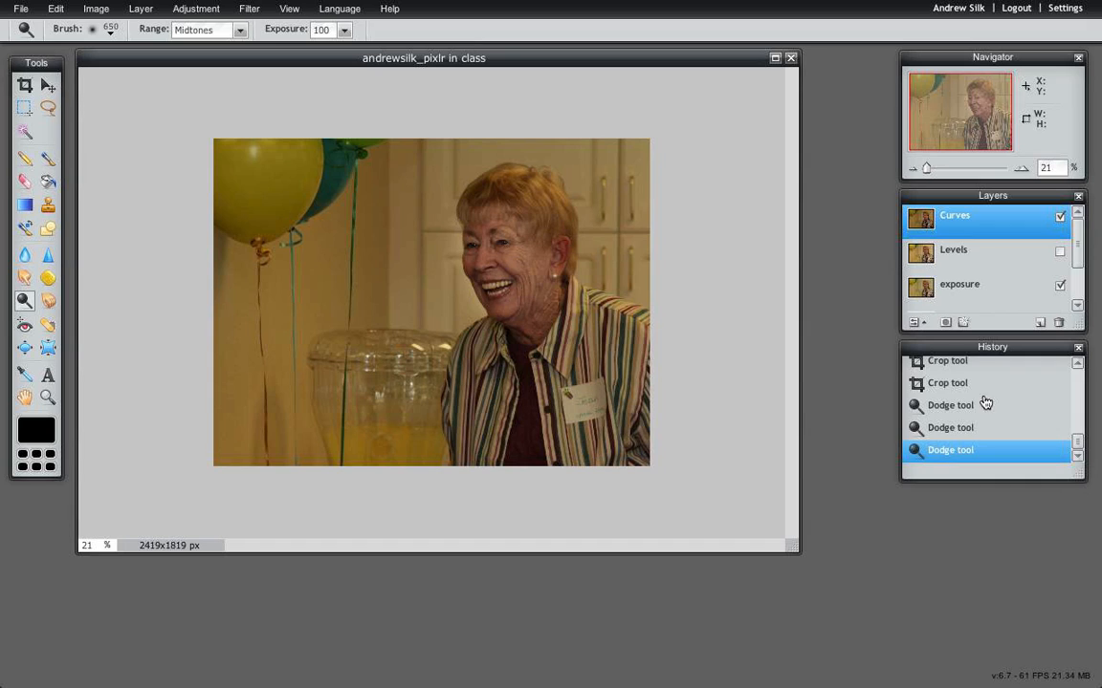
pyautogui.click(947, 384)
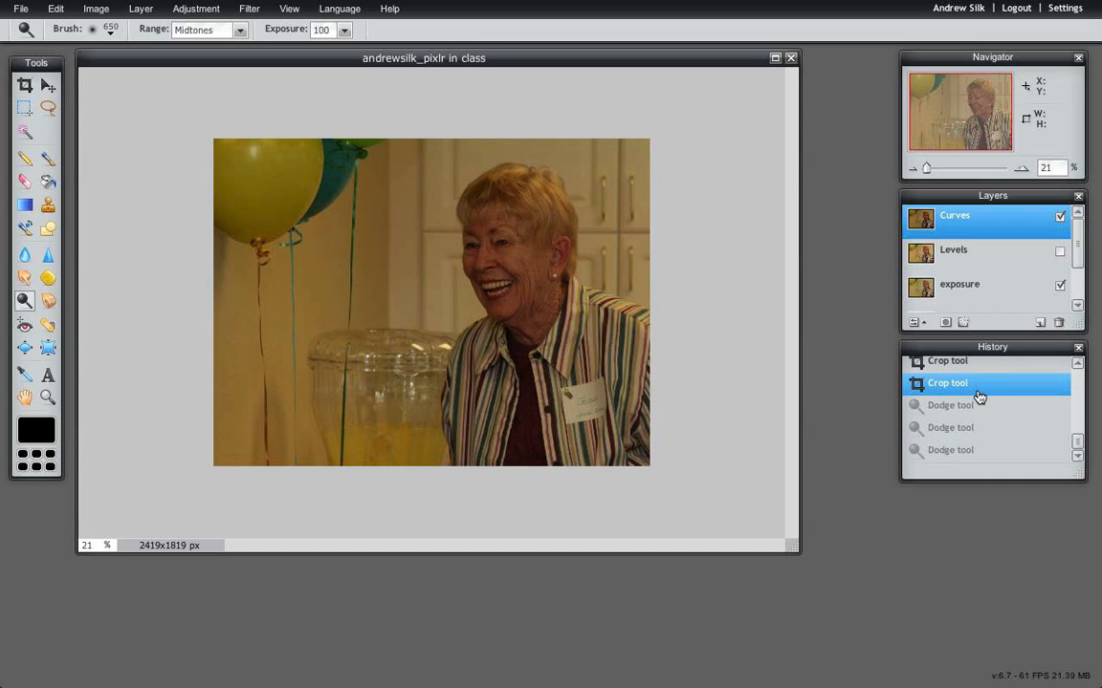
pyautogui.click(1060, 217)
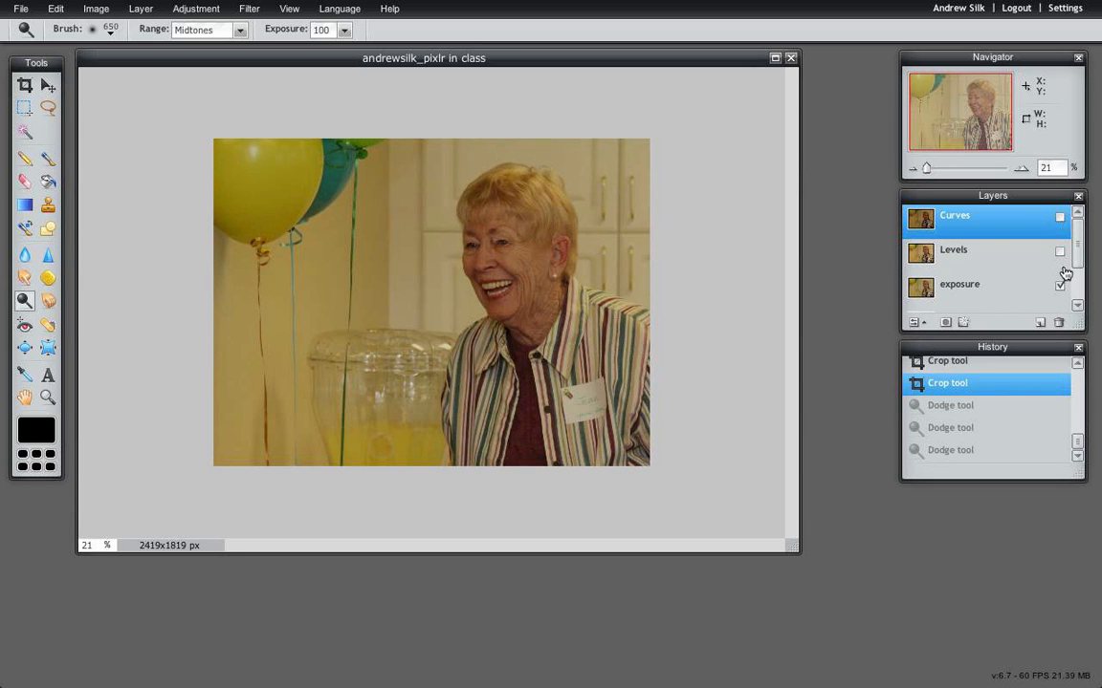
pyautogui.click(987, 291)
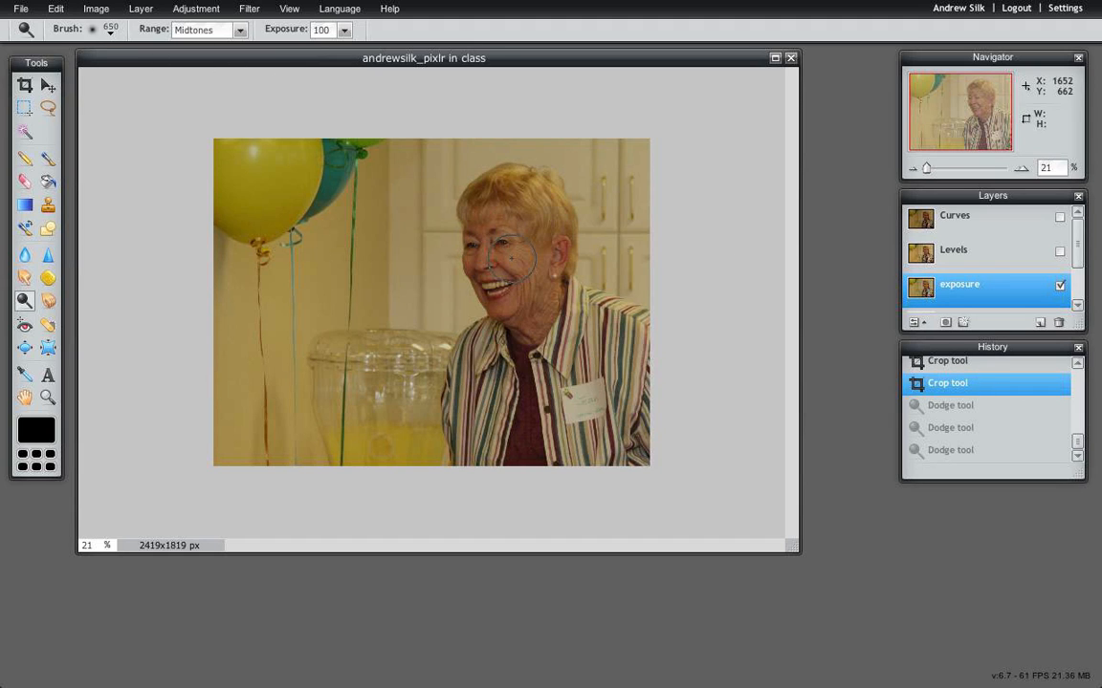
# - Try dodging the woman's face on the exposure layer at exposure 100, and undo the stroke
pyautogui.moveTo(516, 279)
pyautogui.mouseDown()
pyautogui.moveTo(490, 247)
pyautogui.moveTo(483, 287)
pyautogui.mouseUp()
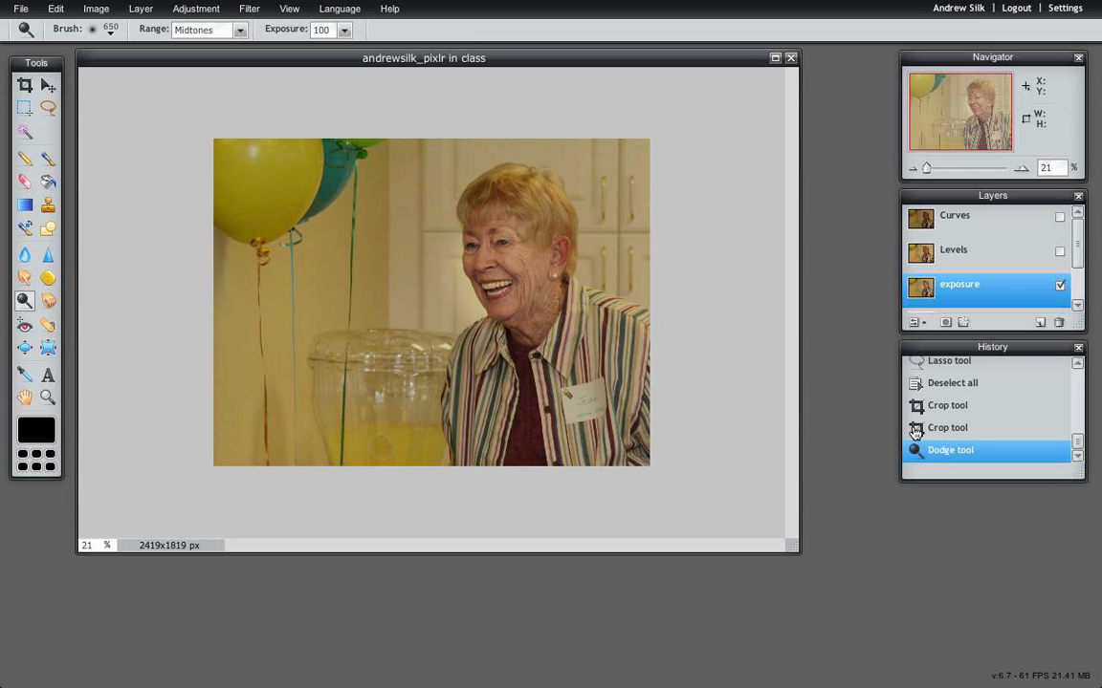
pyautogui.hotkey('ctrl', 'z')
# - Lower the Dodge exposure to 11 and lighten the woman's face on the exposure layer
pyautogui.click(344, 29)
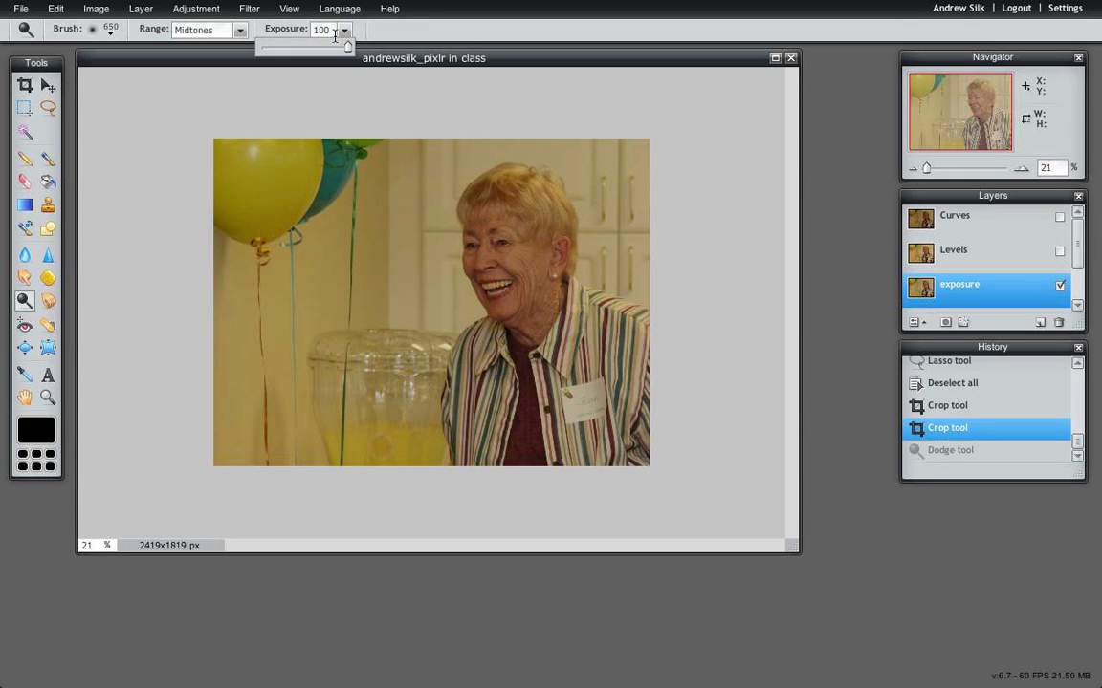
pyautogui.moveTo(343, 46); pyautogui.dragTo(271, 50)
pyautogui.click(506, 264)
pyautogui.moveTo(511, 260)
pyautogui.mouseDown()
pyautogui.moveTo(499, 288)
pyautogui.moveTo(506, 261)
pyautogui.moveTo(474, 234)
pyautogui.mouseUp()
# - Set the Dodge exposure to 51 and brush across the woman's face and cheek
pyautogui.click(346, 31)
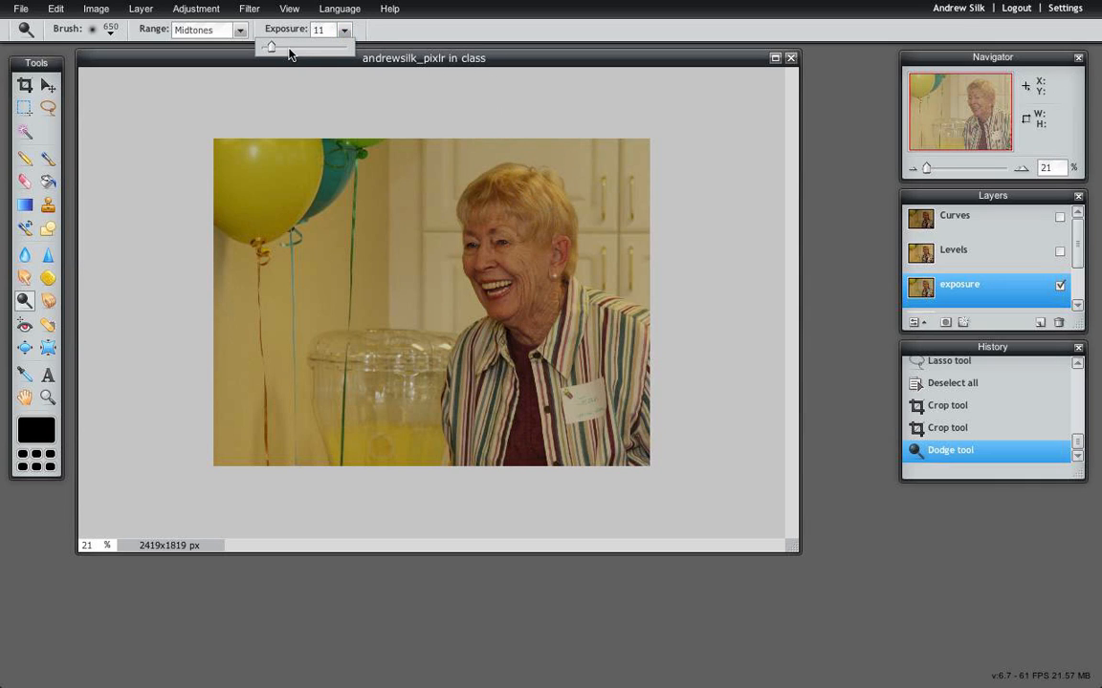
pyautogui.moveTo(289, 52); pyautogui.dragTo(302, 45)
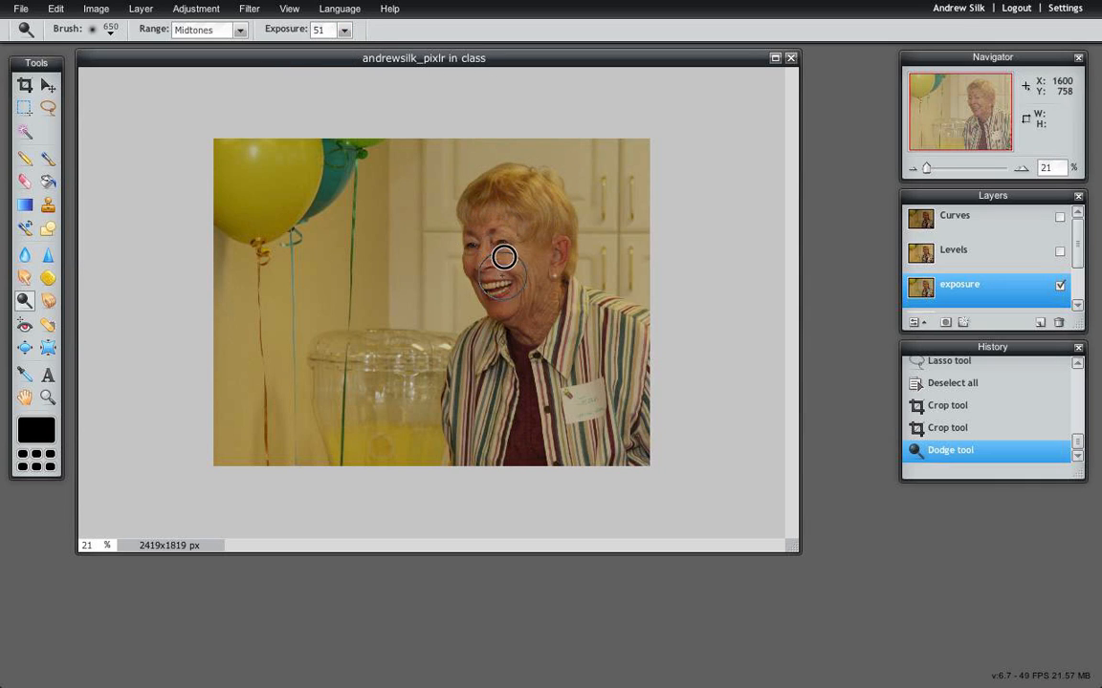
pyautogui.moveTo(504, 257)
pyautogui.mouseDown()
pyautogui.moveTo(483, 288)
pyautogui.moveTo(526, 285)
pyautogui.moveTo(475, 217)
pyautogui.moveTo(483, 299)
pyautogui.moveTo(555, 276)
pyautogui.mouseUp()
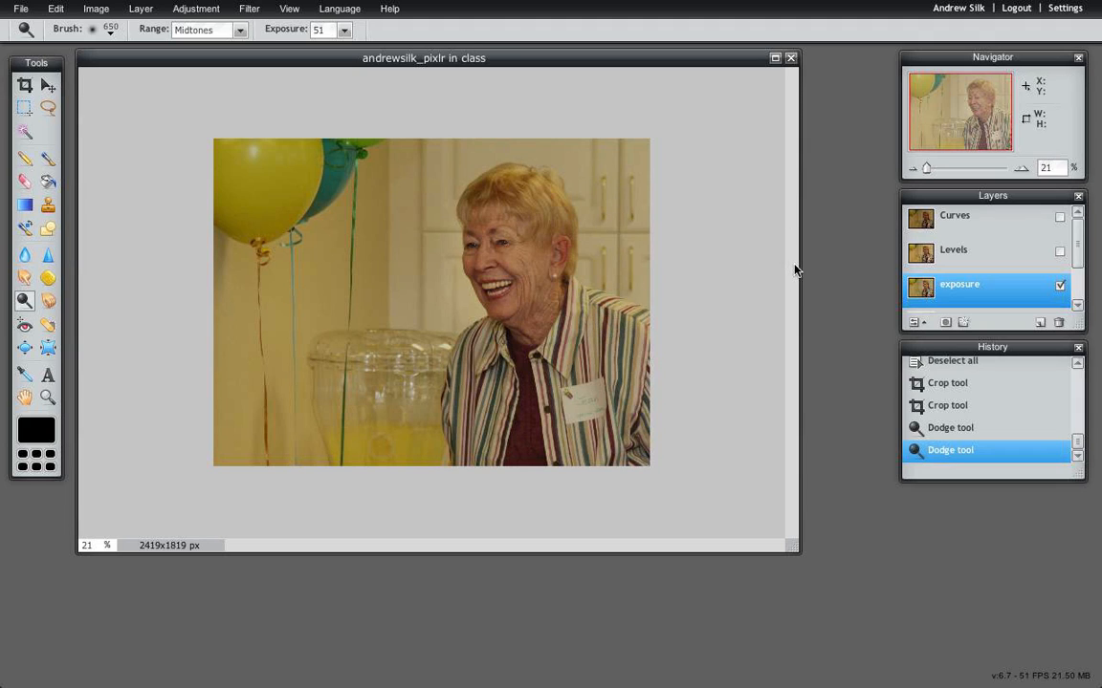
# - Compare the face before and after dodging by switching the history between the last crop and the latest dodge stroke
pyautogui.click(960, 409)
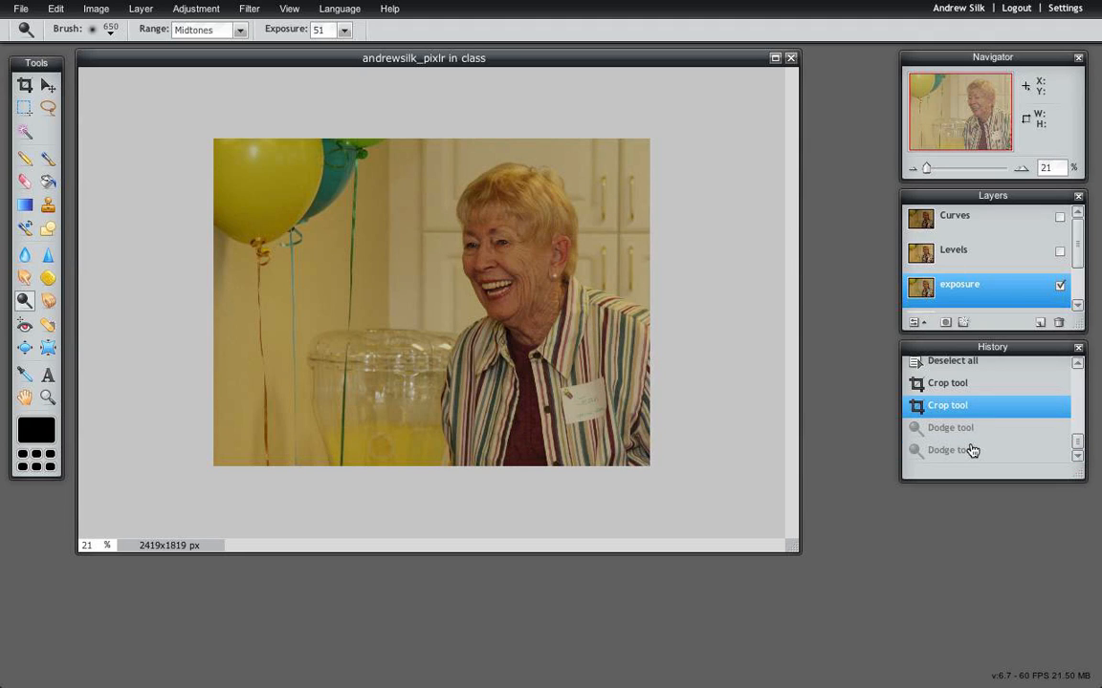
pyautogui.click(972, 453)
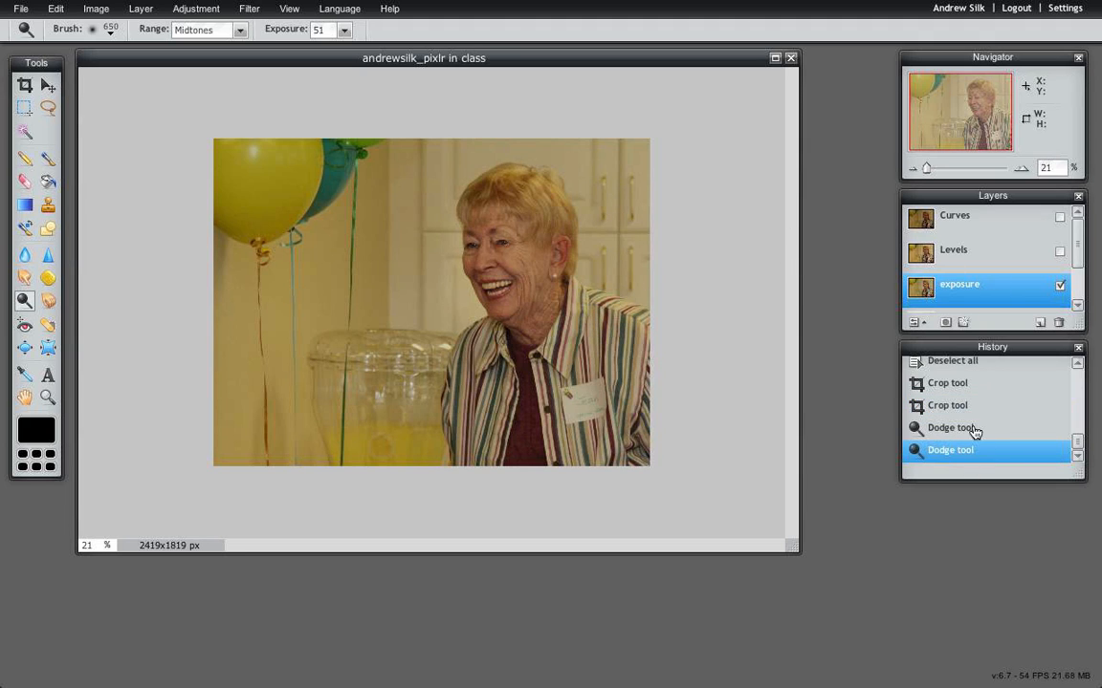
pyautogui.click(973, 407)
pyautogui.click(977, 450)
# - Set the Dodge exposure to 29 and lighten the woman's striped shirt
pyautogui.click(345, 30)
pyautogui.moveTo(306, 46); pyautogui.dragTo(285, 45)
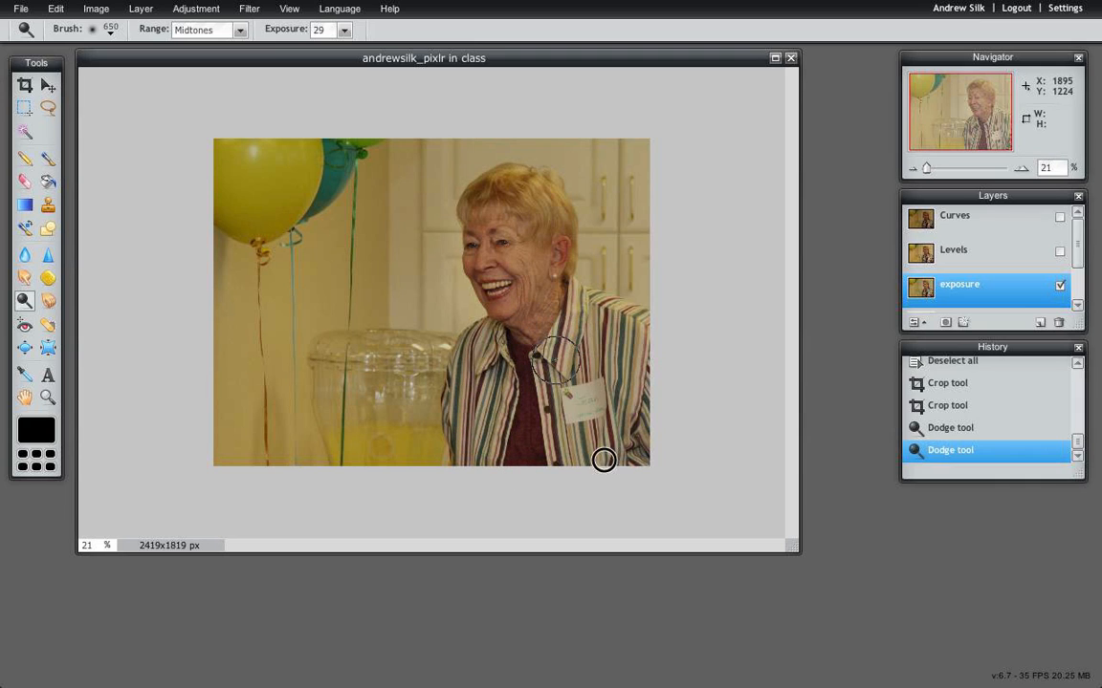
pyautogui.moveTo(627, 340); pyautogui.dragTo(612, 411)
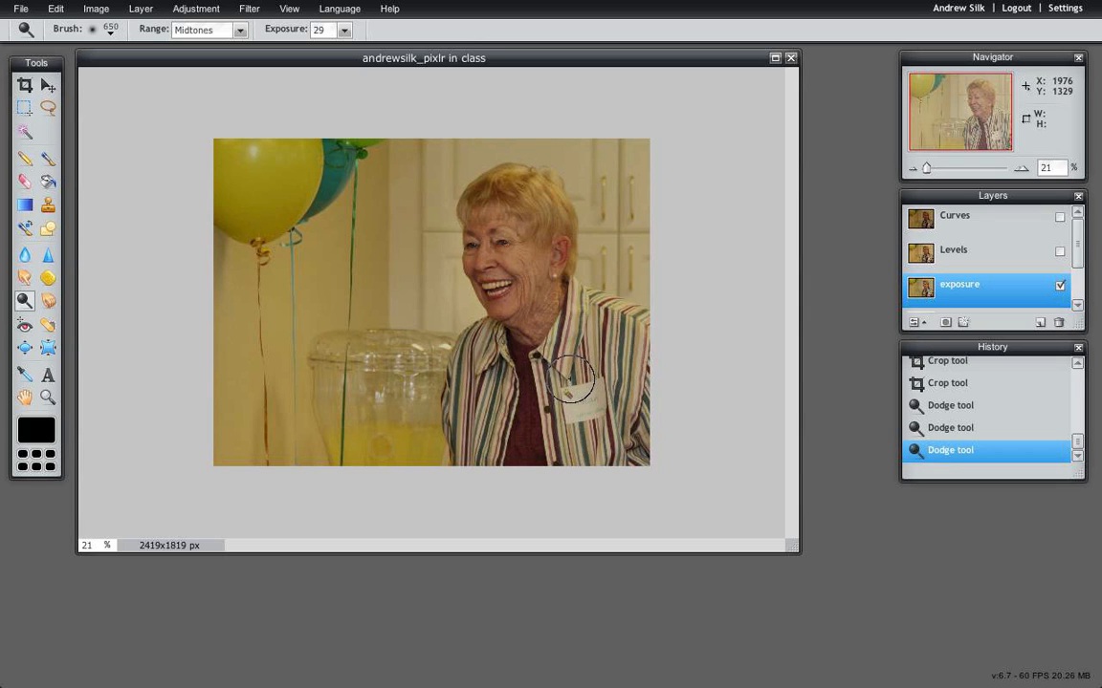
# - Try lowering the white input level of the Blue channel to 205 in Levels, and revert the history to the last dodge stroke
pyautogui.hotkey('ctrl', 'l')
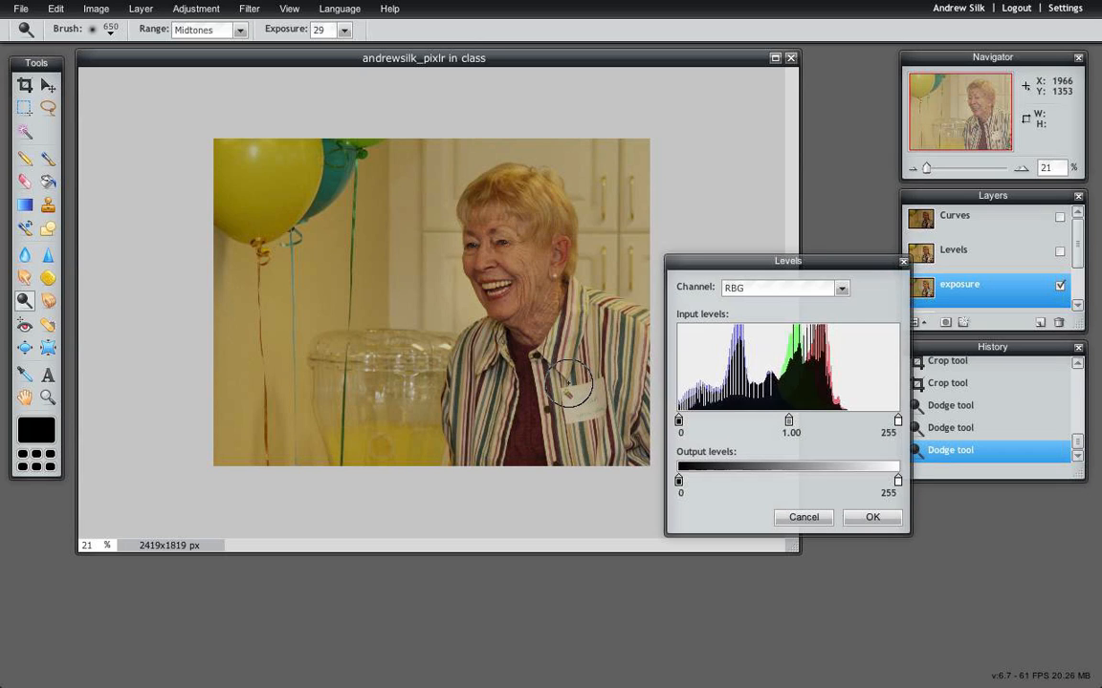
pyautogui.click(840, 291)
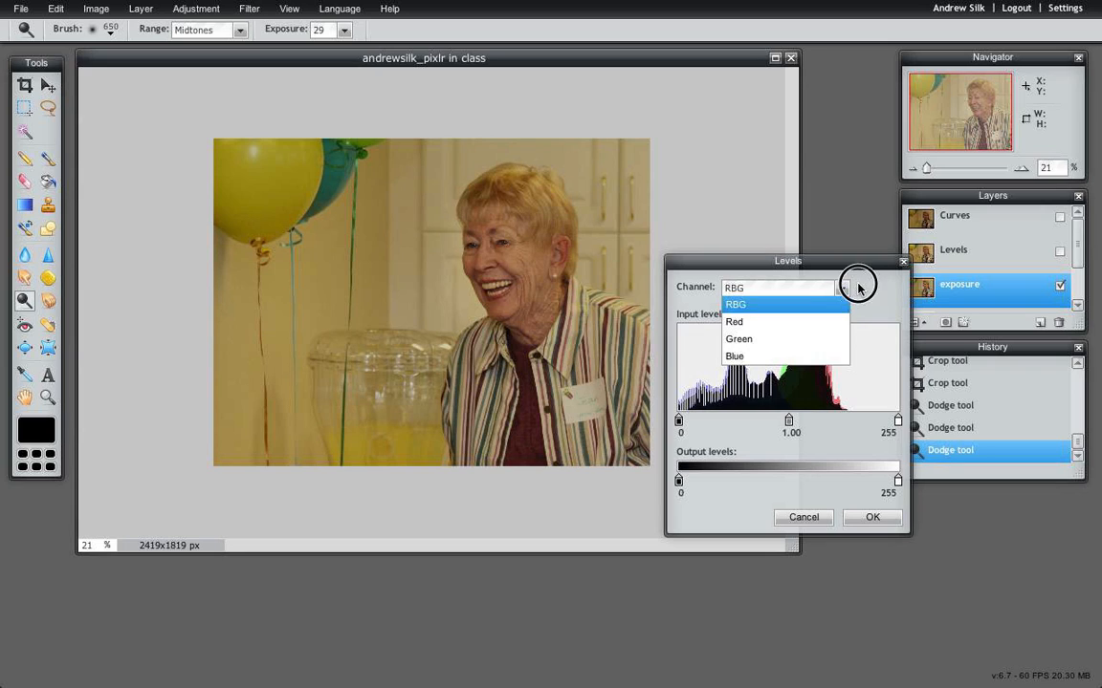
pyautogui.click(853, 284)
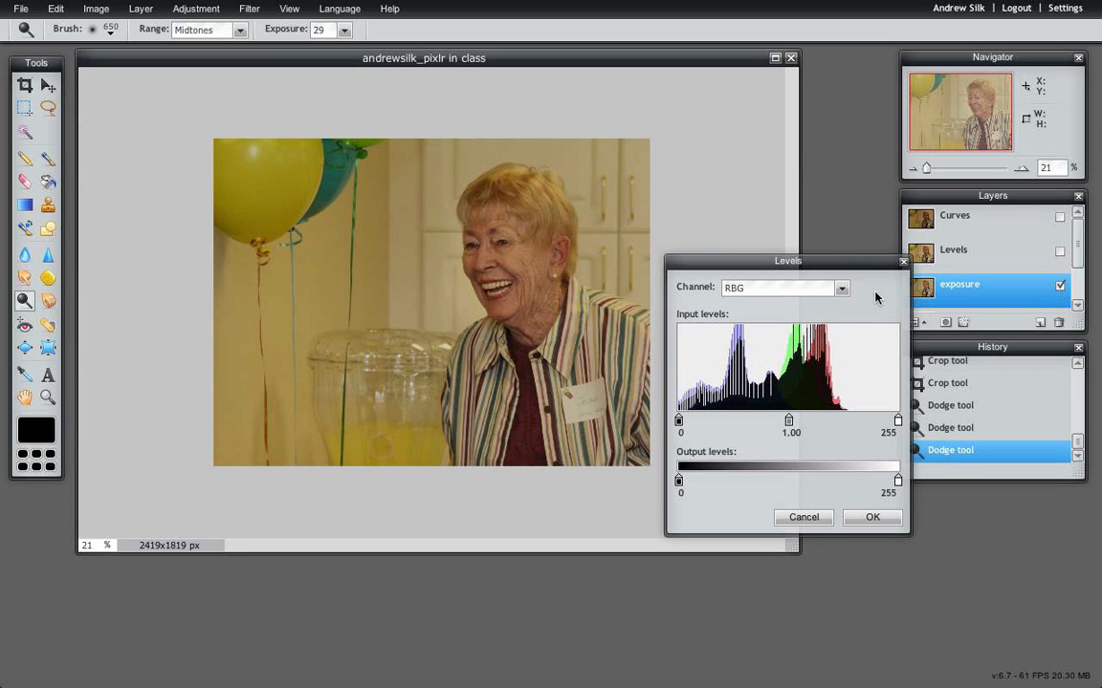
pyautogui.click(841, 289)
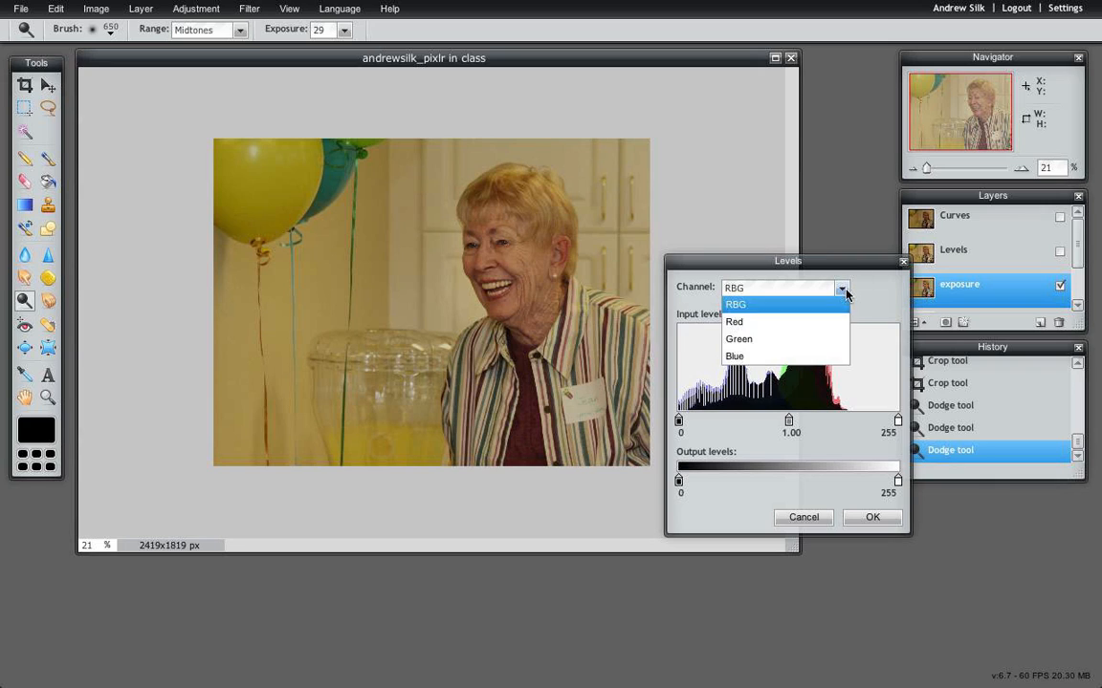
pyautogui.click(805, 354)
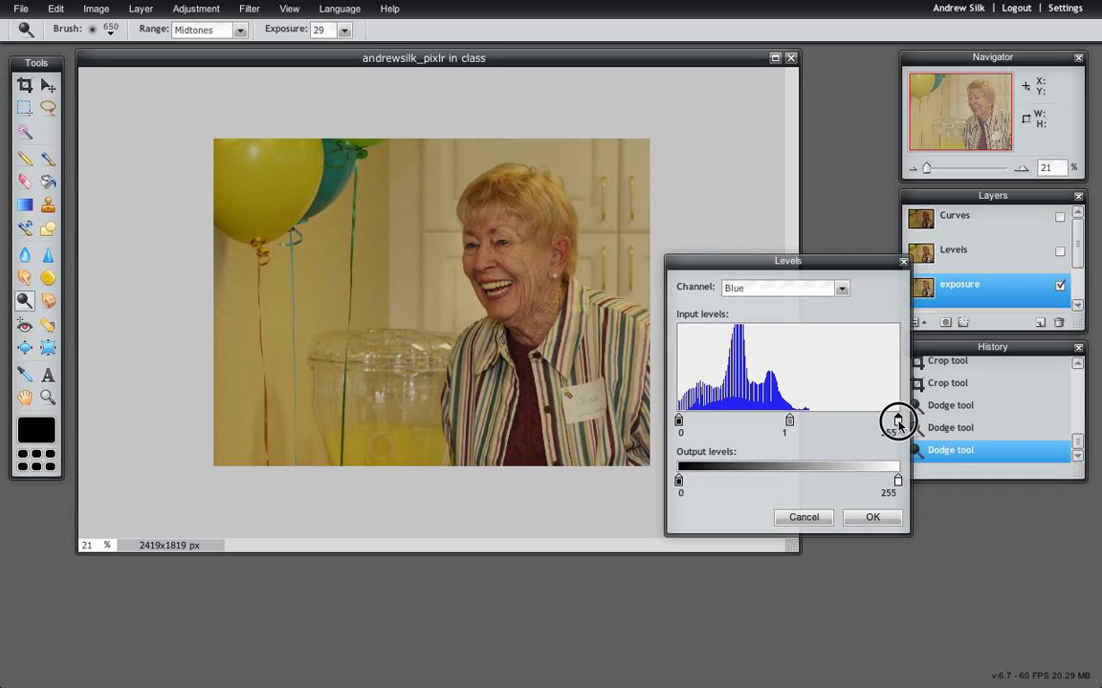
pyautogui.moveTo(899, 424); pyautogui.dragTo(855, 416)
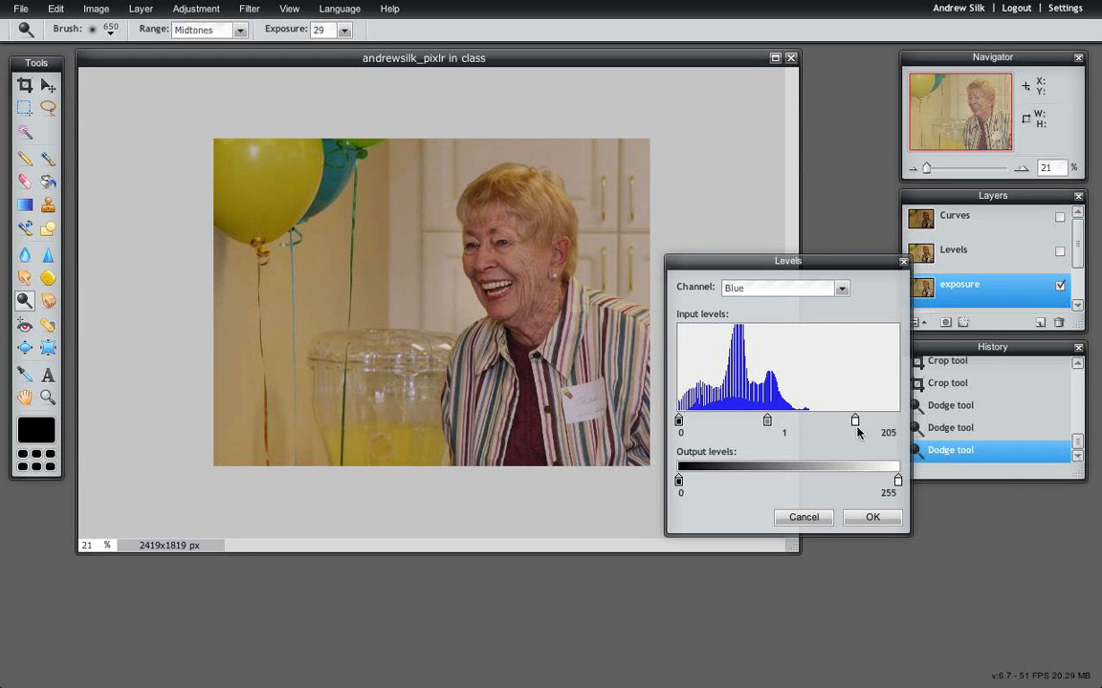
pyautogui.click(872, 517)
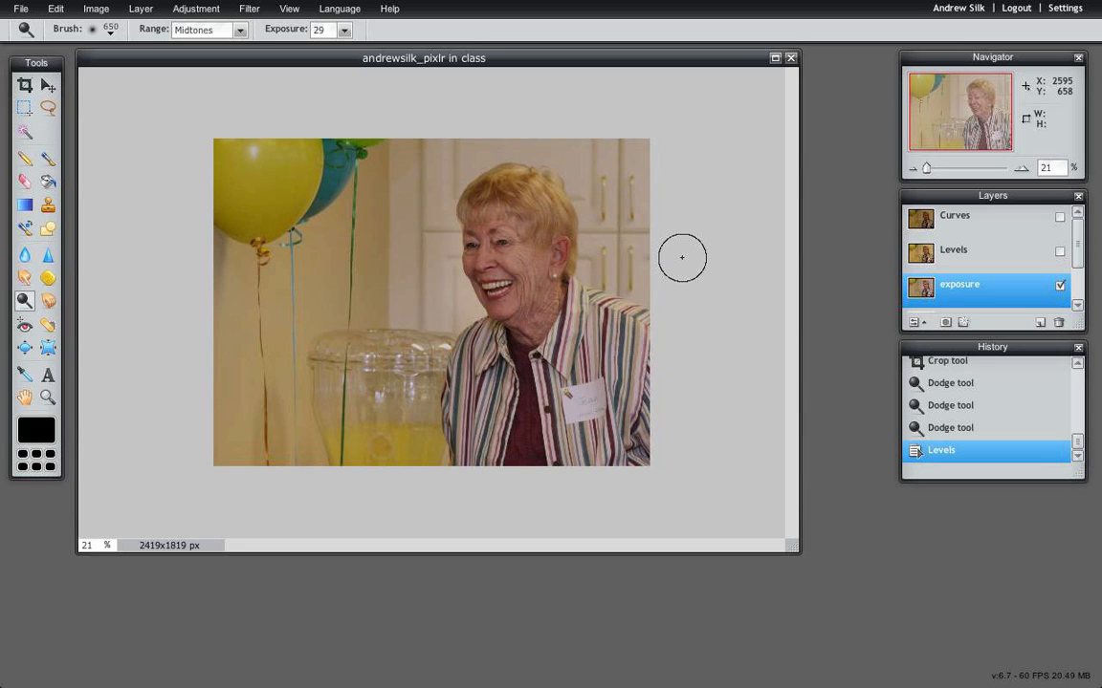
pyautogui.click(956, 430)
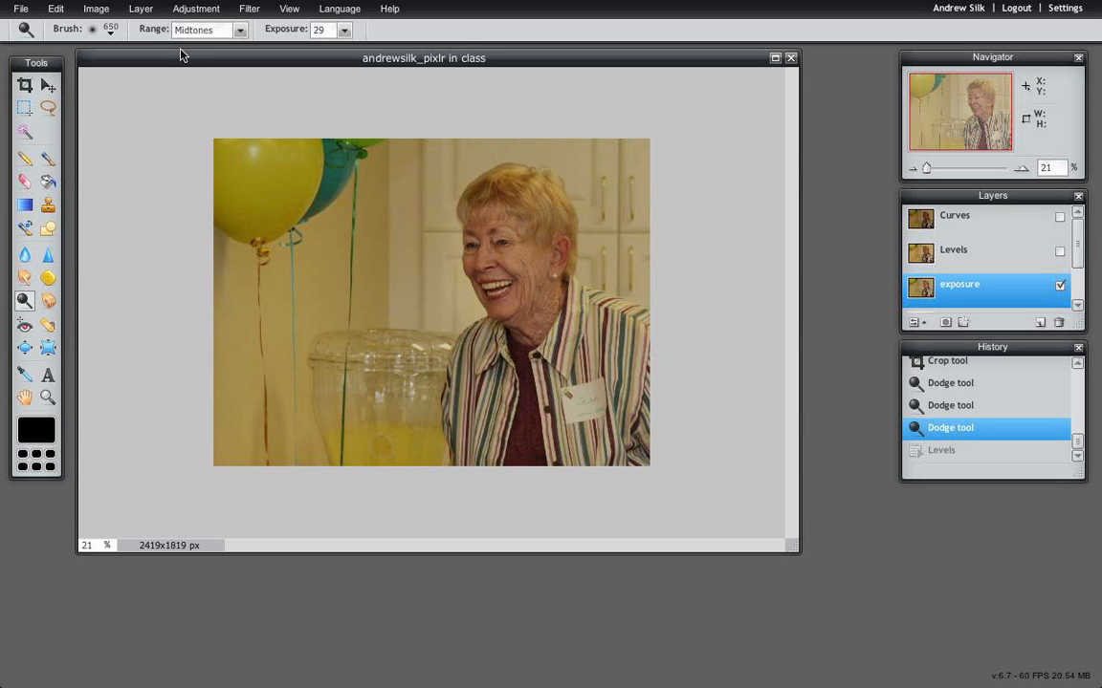
# - Try shifting the blue offset in Color balance on the exposure layer, and cancel the adjustment
pyautogui.click(186, 12)
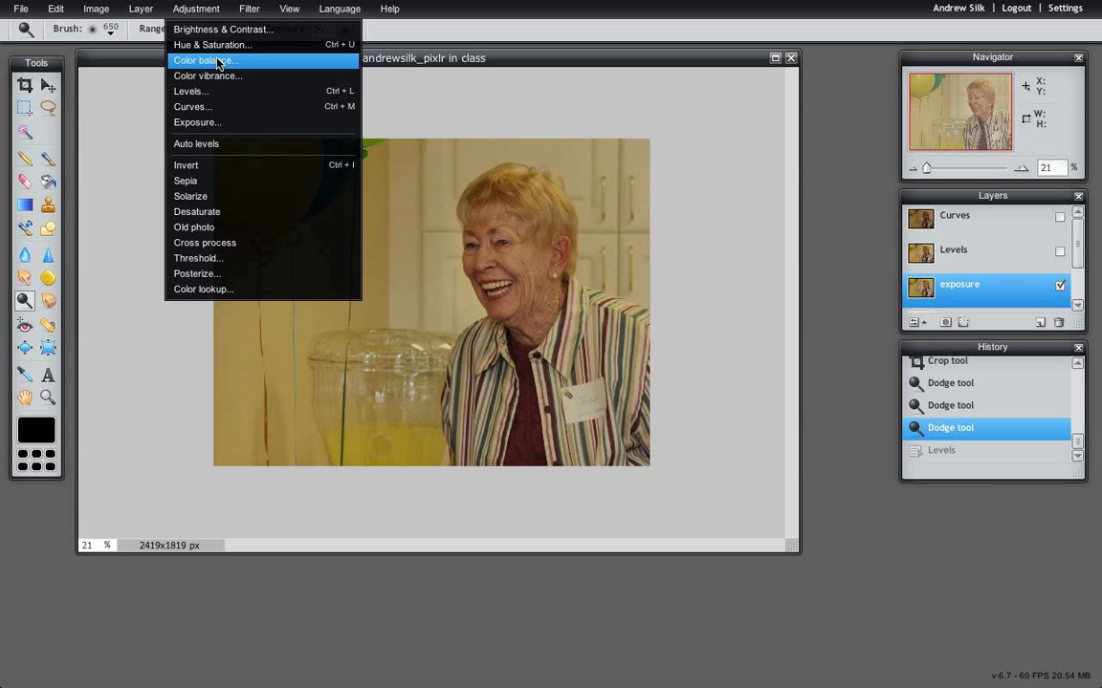
pyautogui.click(216, 61)
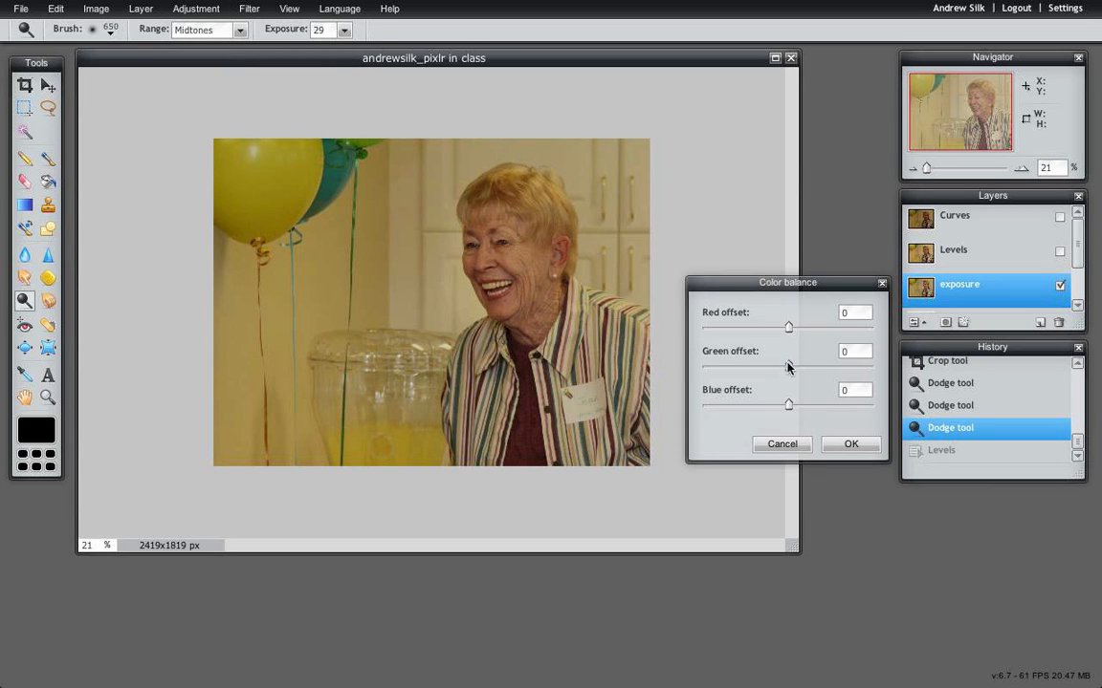
pyautogui.moveTo(788, 403)
pyautogui.mouseDown()
pyautogui.moveTo(762, 404)
pyautogui.moveTo(816, 406)
pyautogui.moveTo(760, 408)
pyautogui.moveTo(828, 409)
pyautogui.moveTo(752, 396)
pyautogui.moveTo(836, 396)
pyautogui.moveTo(760, 396)
pyautogui.moveTo(819, 395)
pyautogui.moveTo(786, 405)
pyautogui.mouseUp()
pyautogui.click(786, 443)
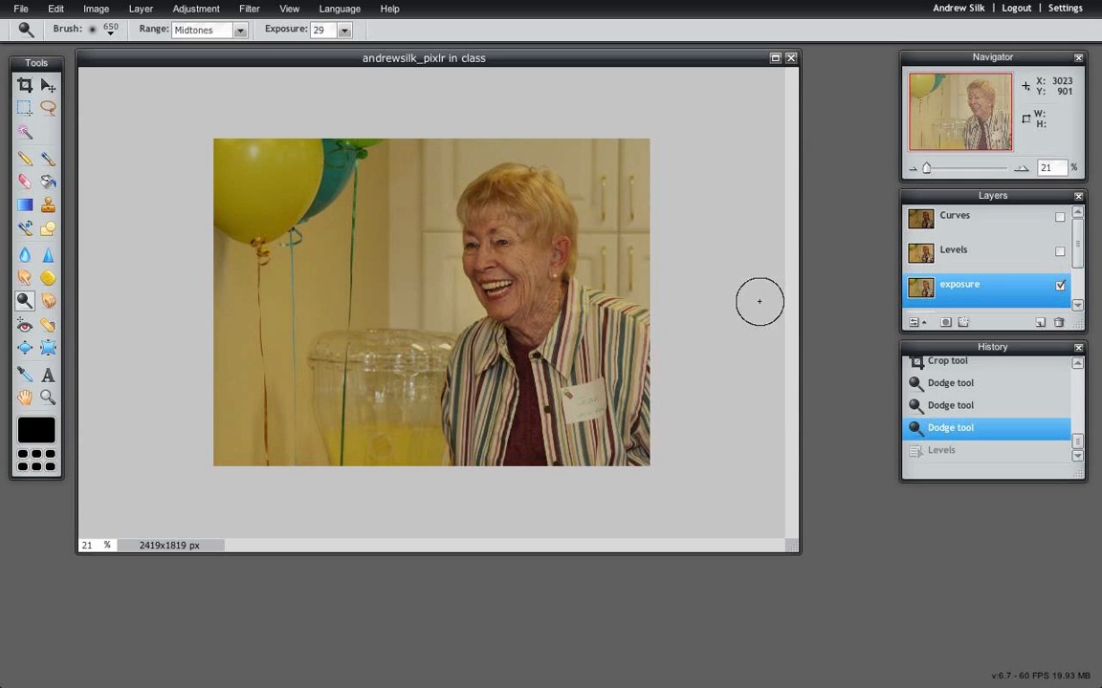
# - Try setting the Curves white point from the woman's white name tag, and cancel the adjustment
pyautogui.moveTo(176, 10)
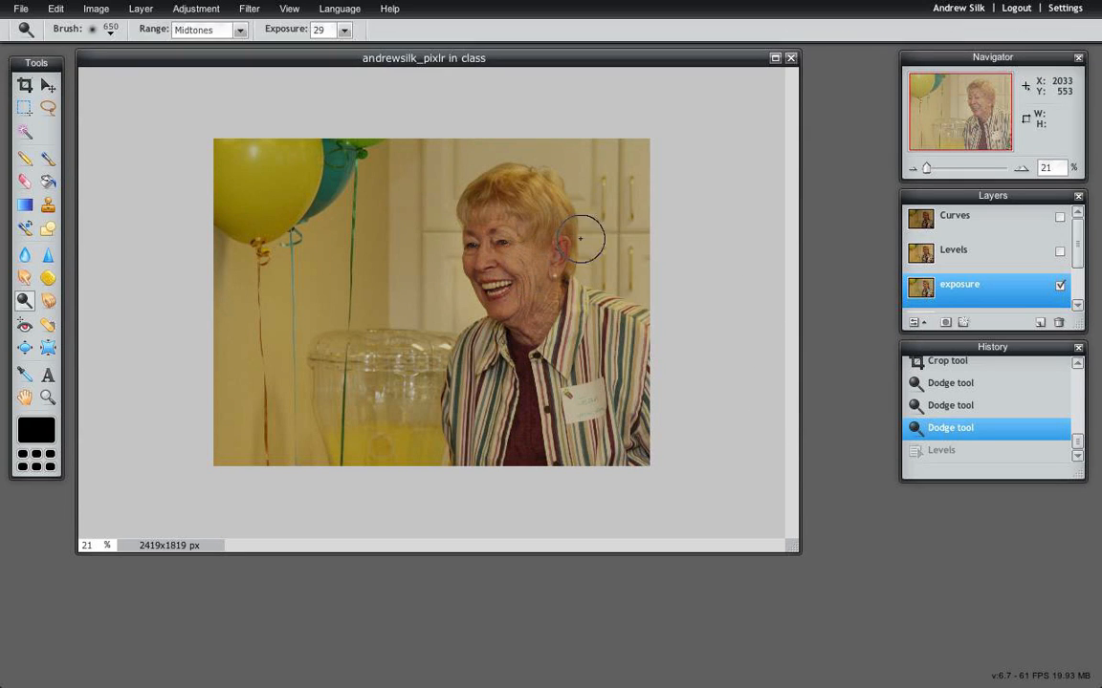
pyautogui.click(720, 263)
pyautogui.click(211, 10)
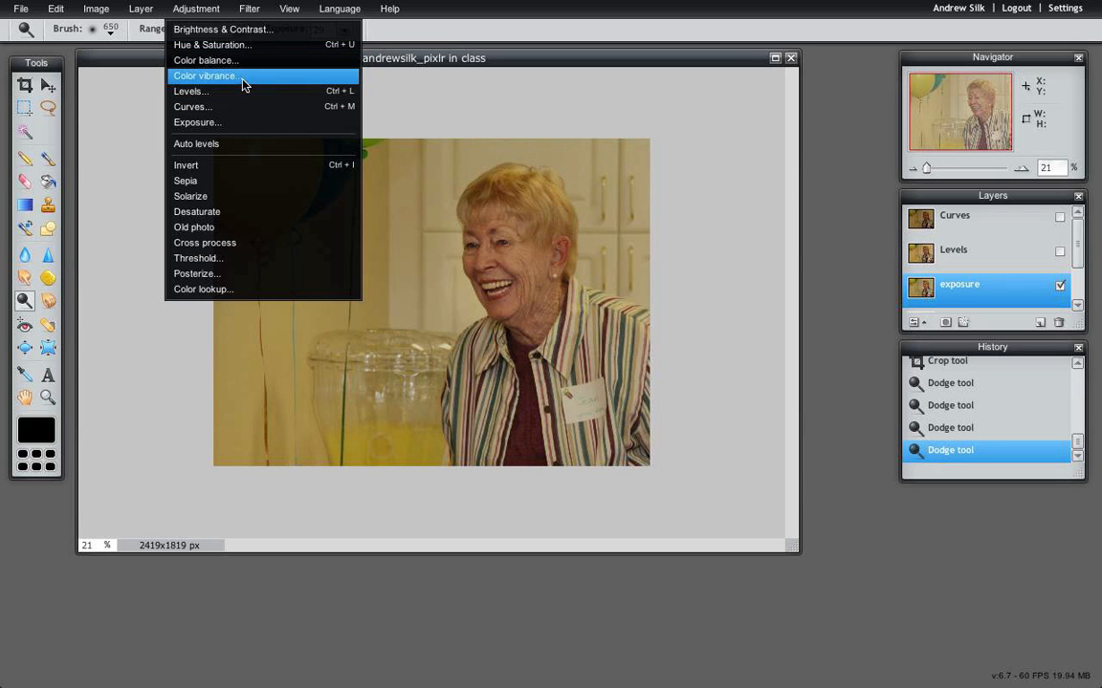
pyautogui.click(243, 107)
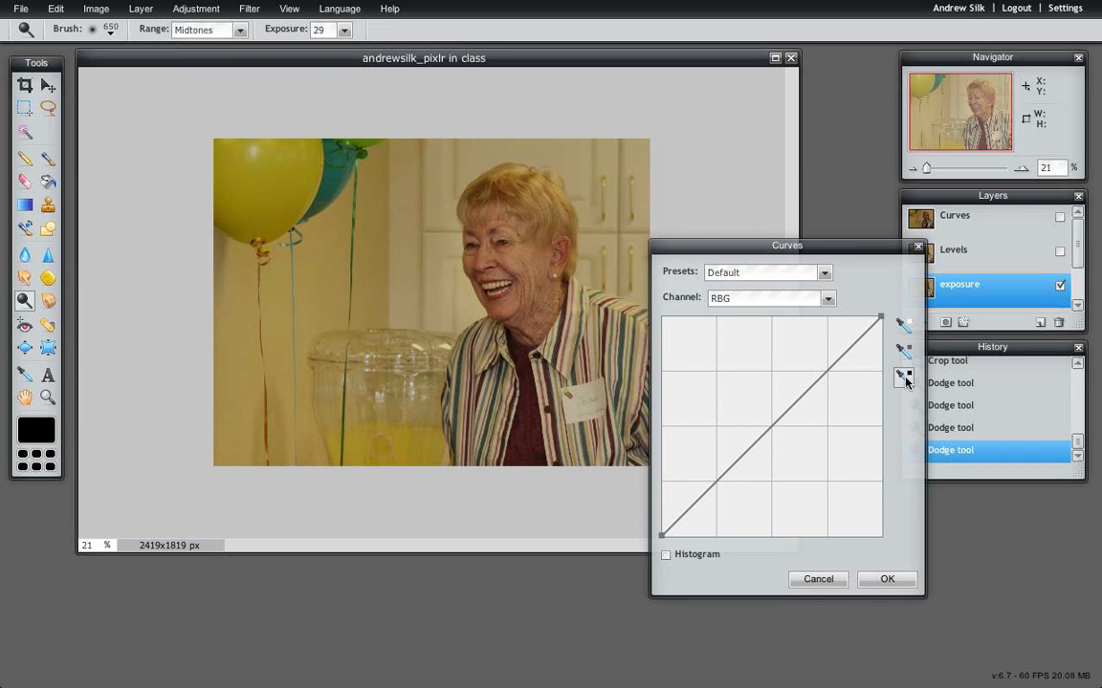
pyautogui.click(902, 326)
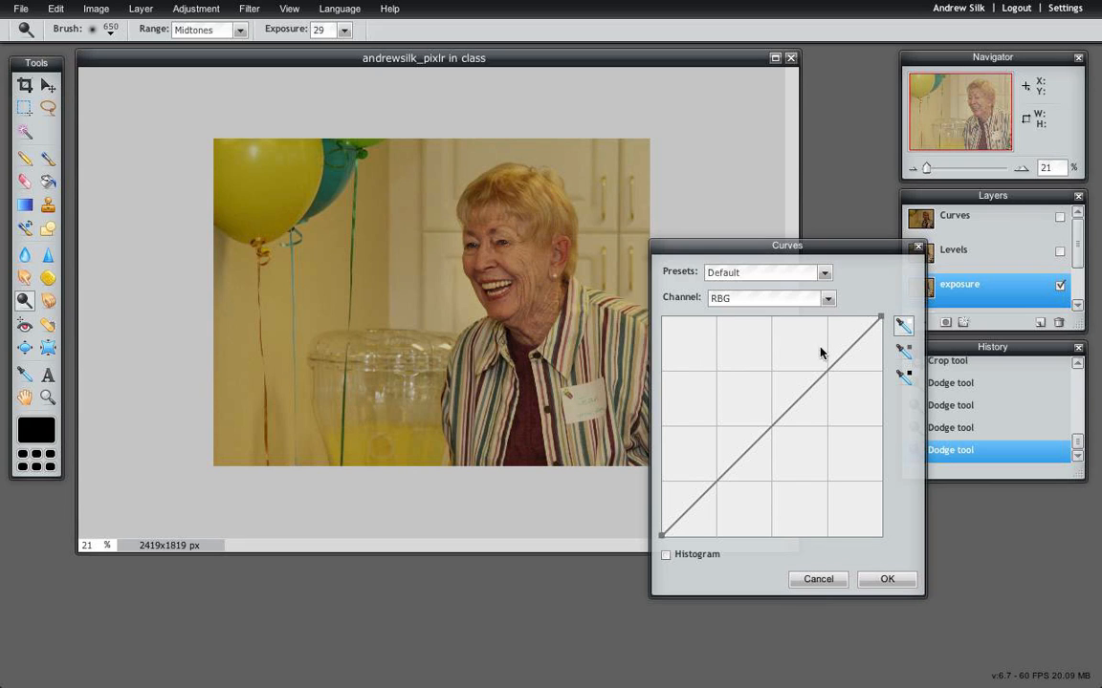
pyautogui.click(592, 383)
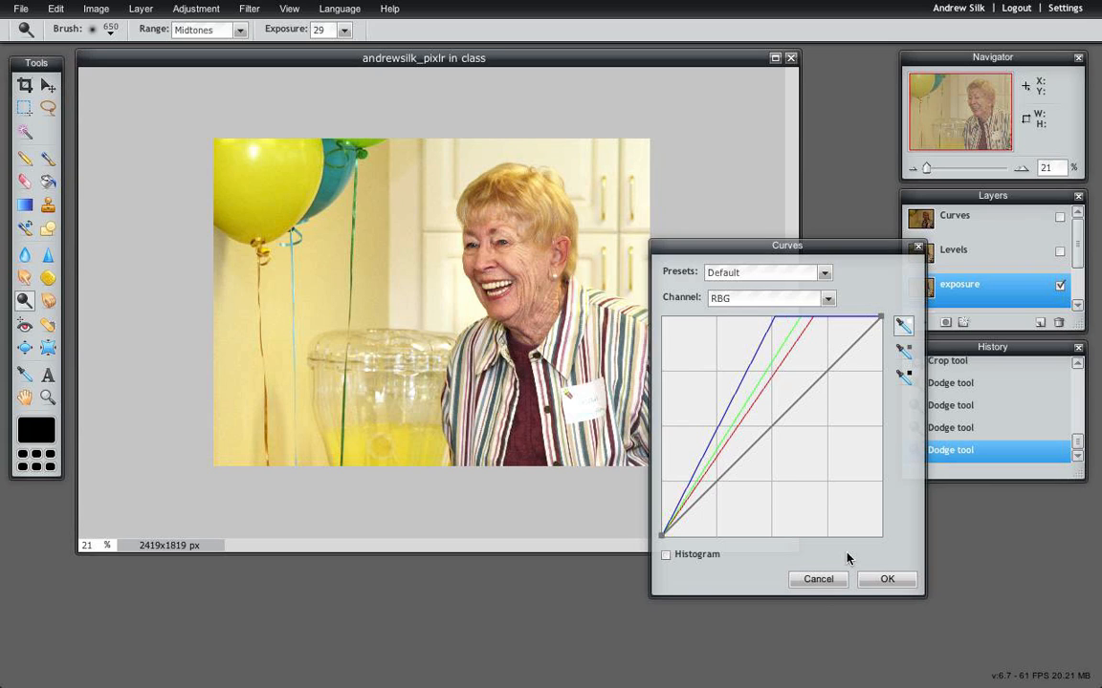
pyautogui.click(833, 579)
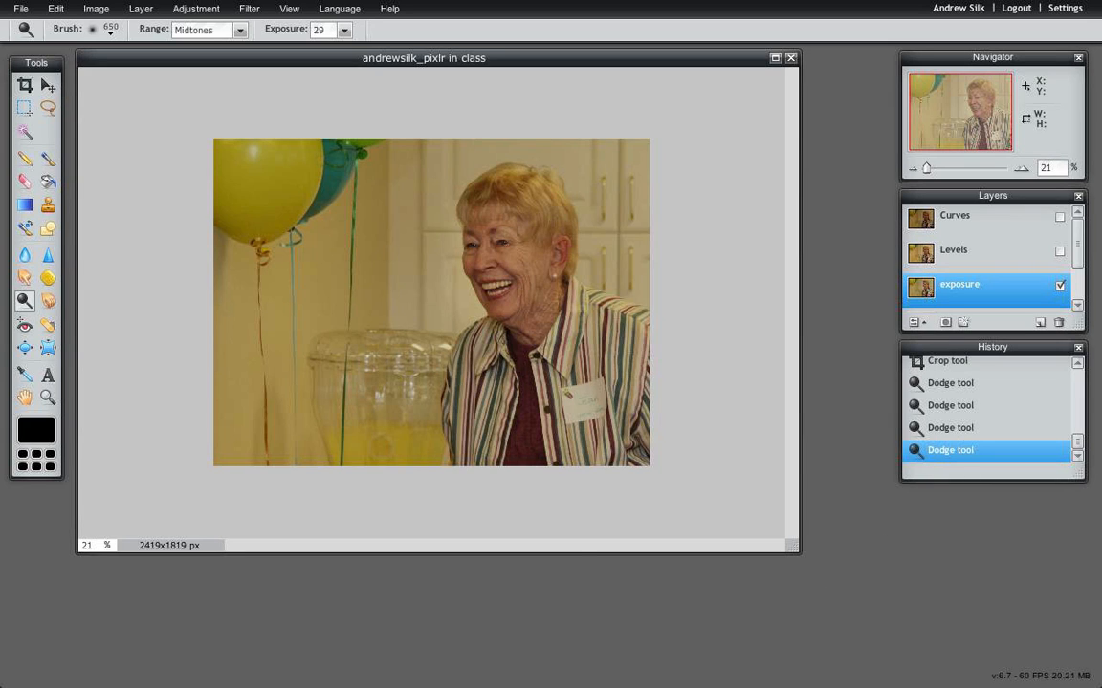
# - Try a brightness of -12 and a contrast of 31 on the exposure layer, and cancel the adjustment
pyautogui.click(196, 8)
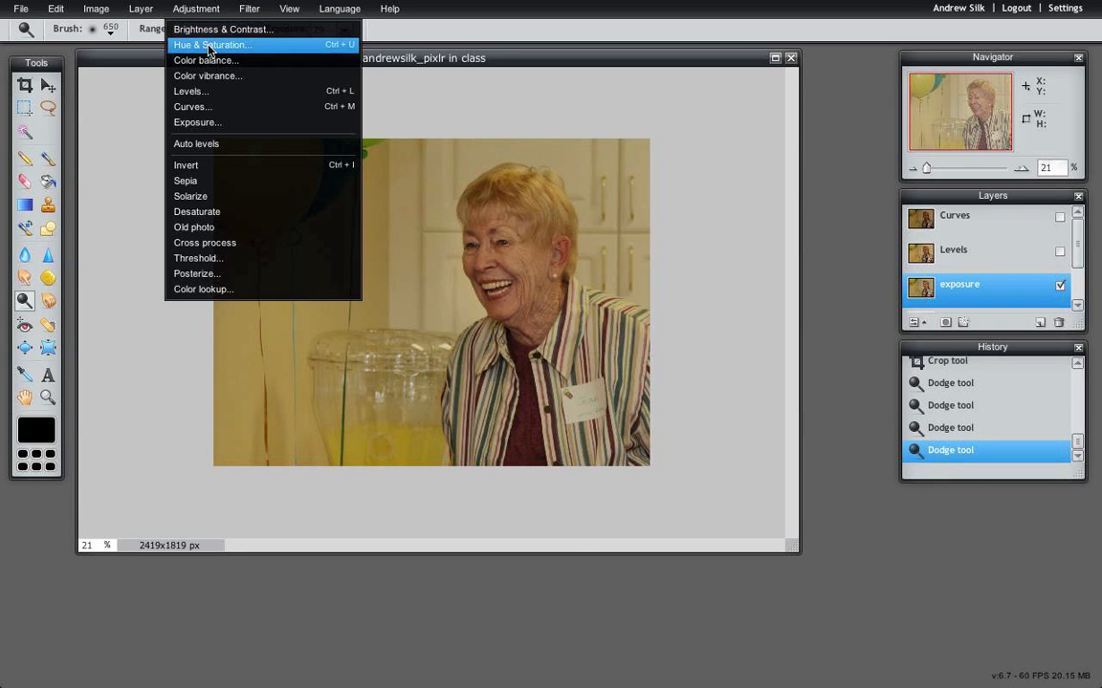
pyautogui.click(196, 29)
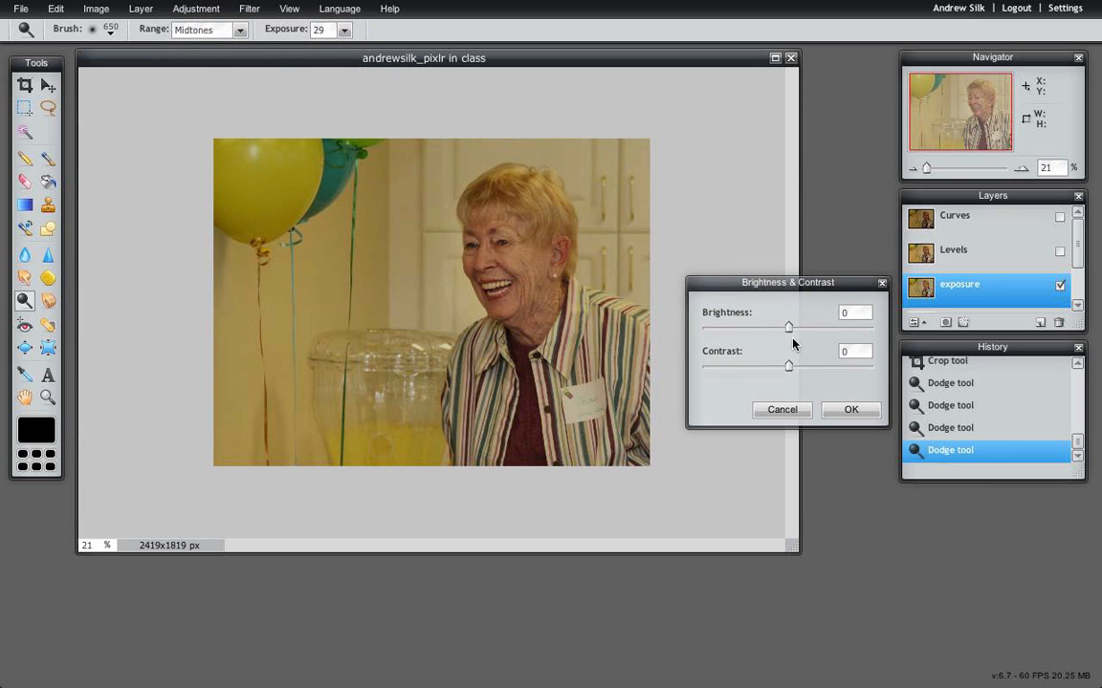
pyautogui.moveTo(789, 327)
pyautogui.mouseDown()
pyautogui.moveTo(762, 320)
pyautogui.moveTo(799, 319)
pyautogui.moveTo(777, 327)
pyautogui.mouseUp()
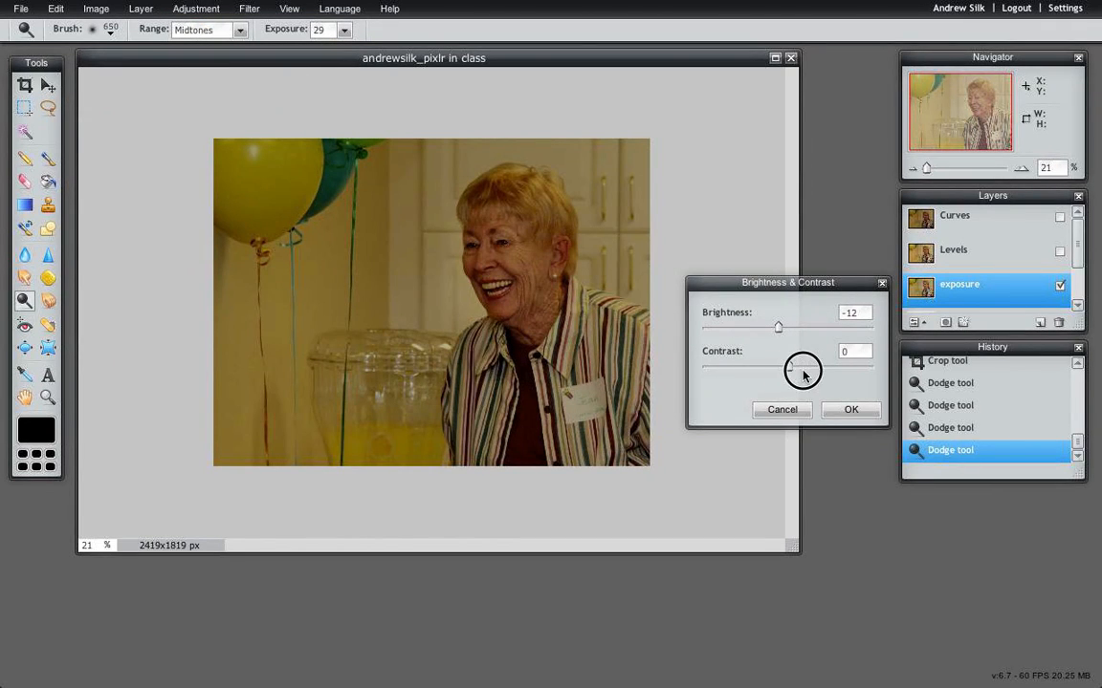
pyautogui.moveTo(782, 371); pyautogui.dragTo(814, 374)
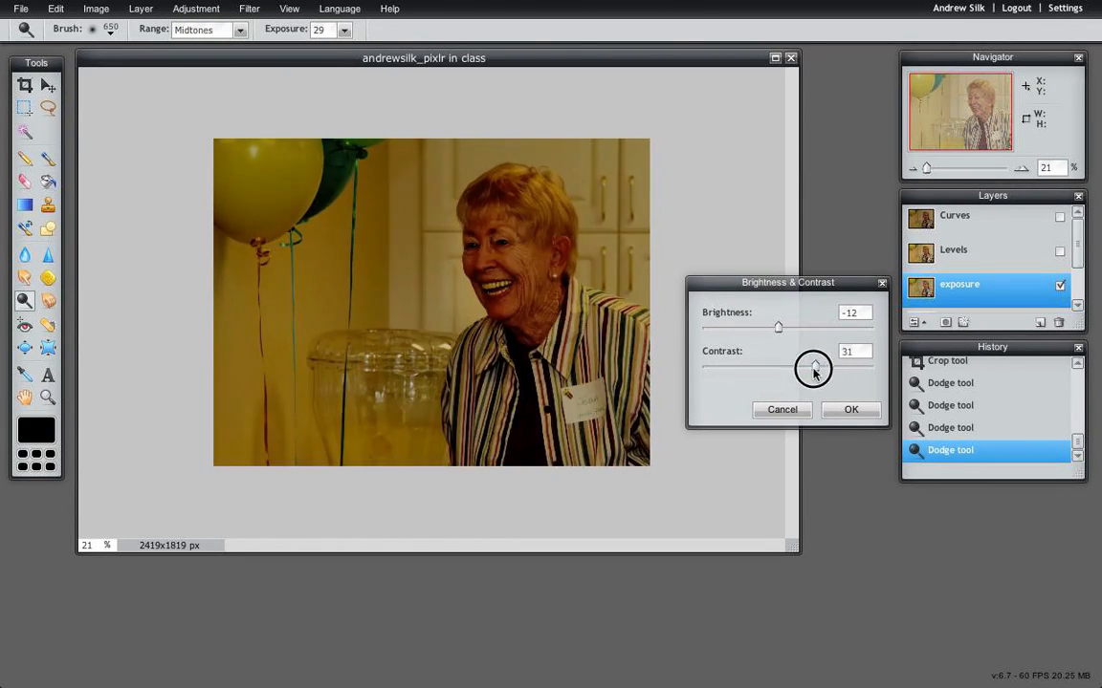
pyautogui.click(780, 407)
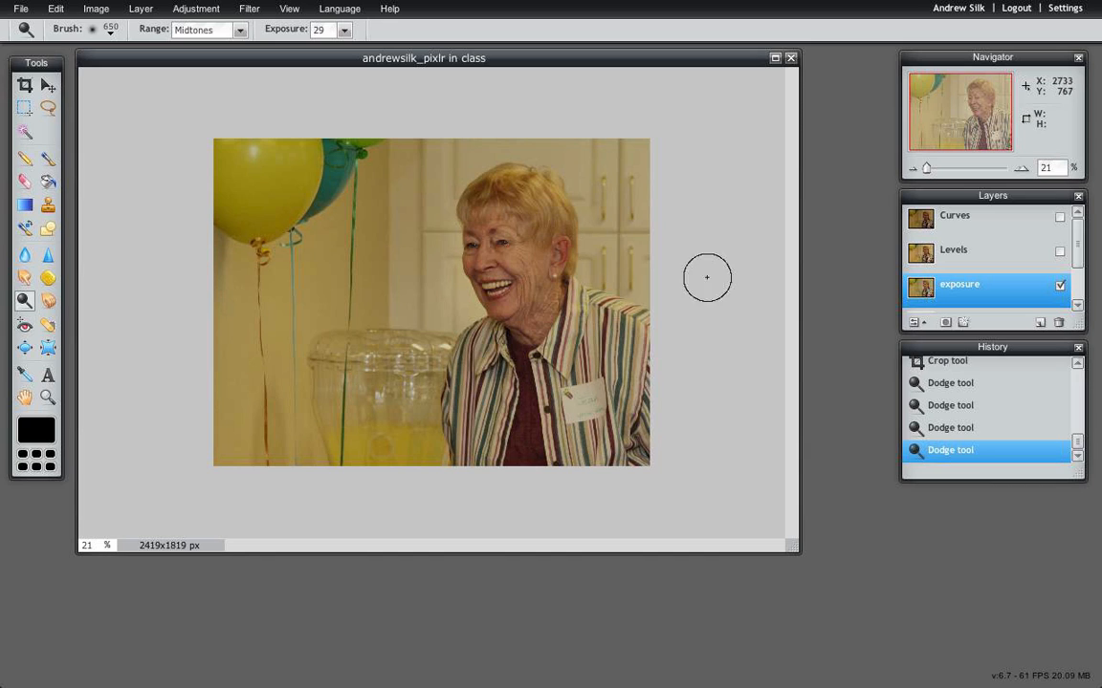
# - Activate the Spot heal tool, and desaturate the exposure layer to black and white
pyautogui.click(49, 205)
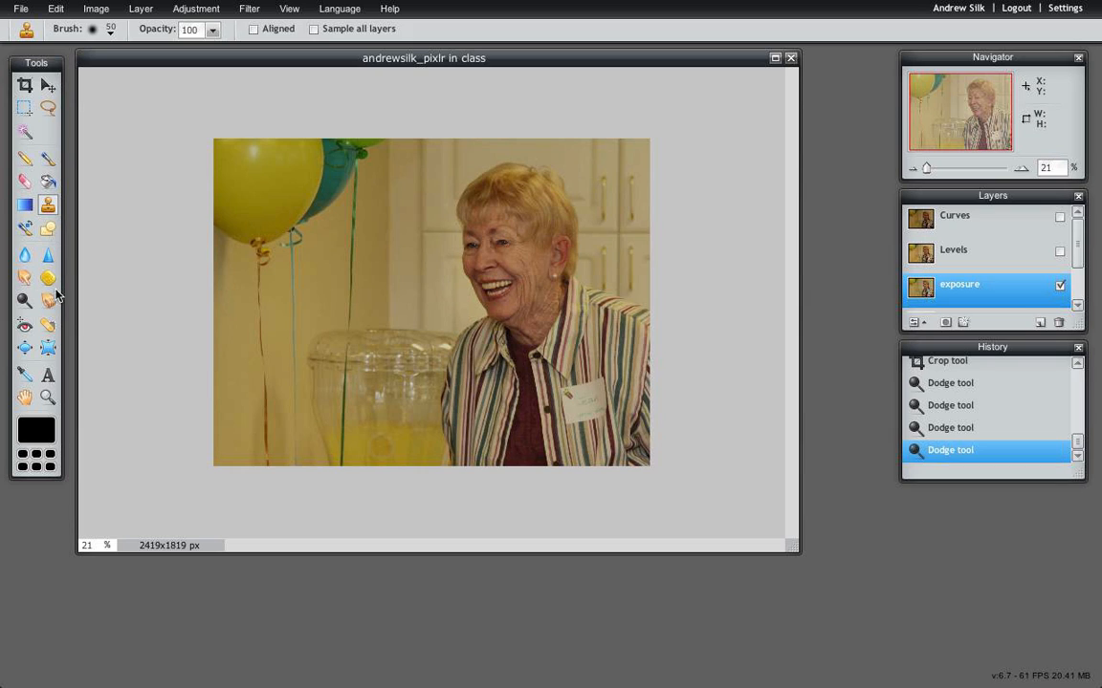
pyautogui.click(48, 326)
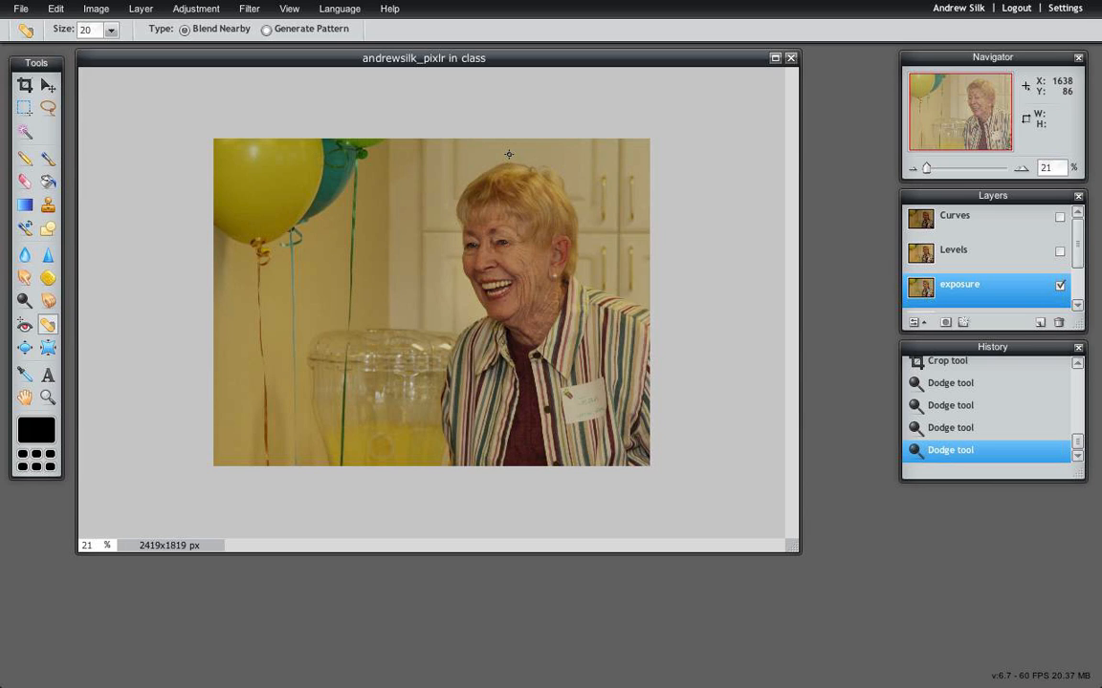
pyautogui.click(198, 8)
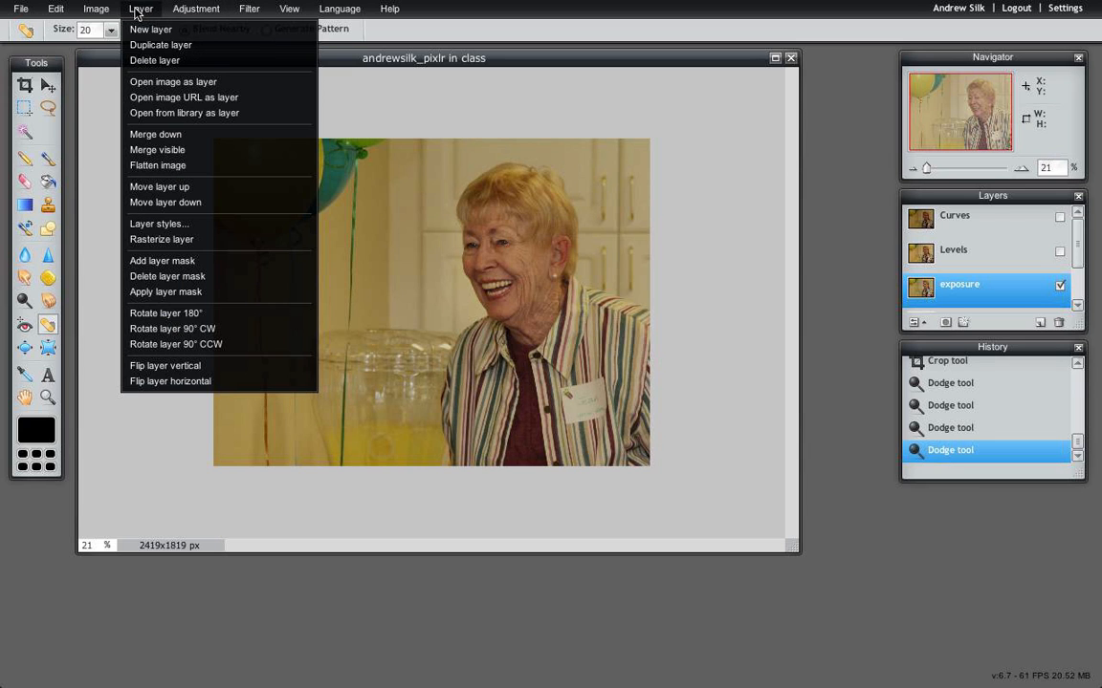
pyautogui.moveTo(93, 12)
pyautogui.moveTo(141, 12)
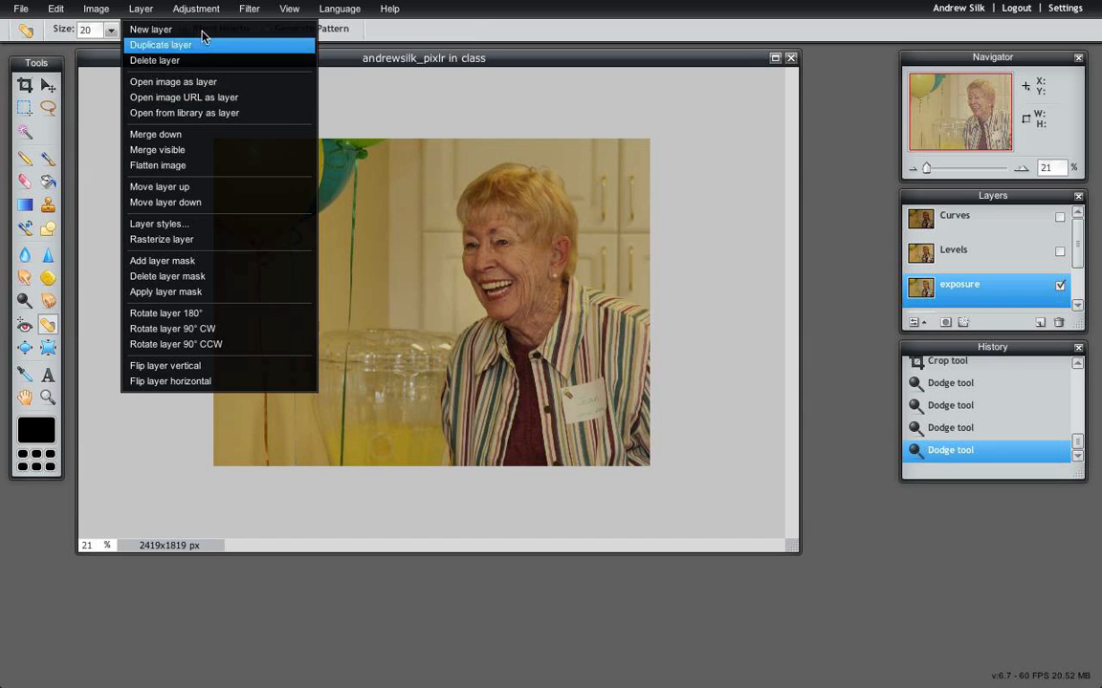
pyautogui.moveTo(261, 15)
pyautogui.moveTo(211, 14)
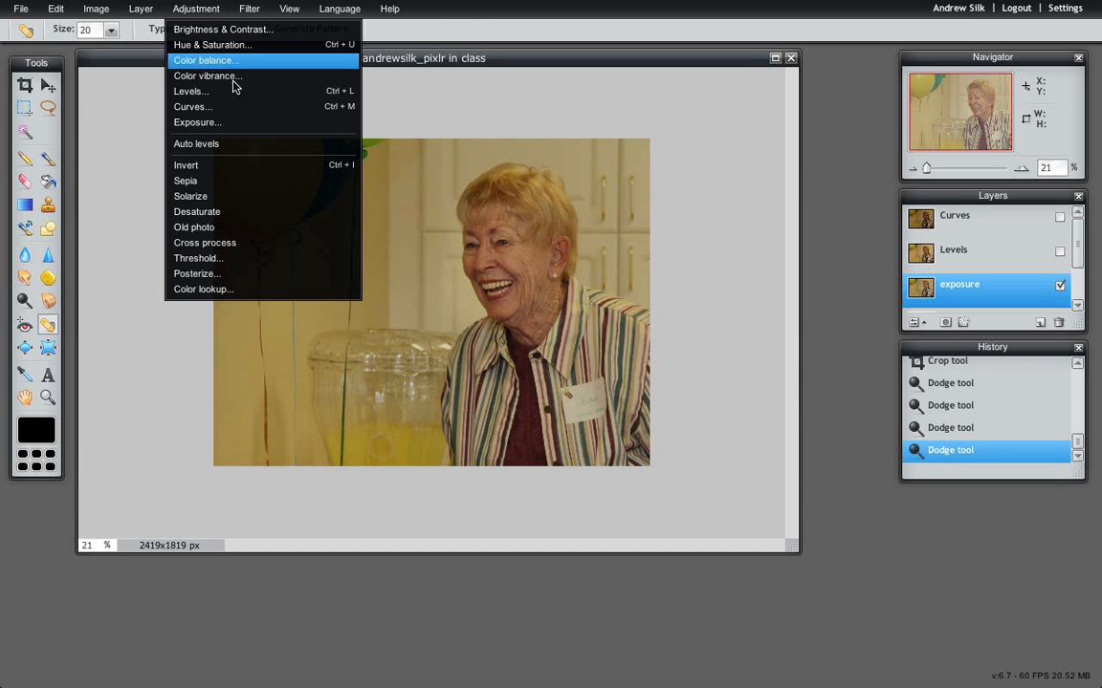
pyautogui.click(229, 212)
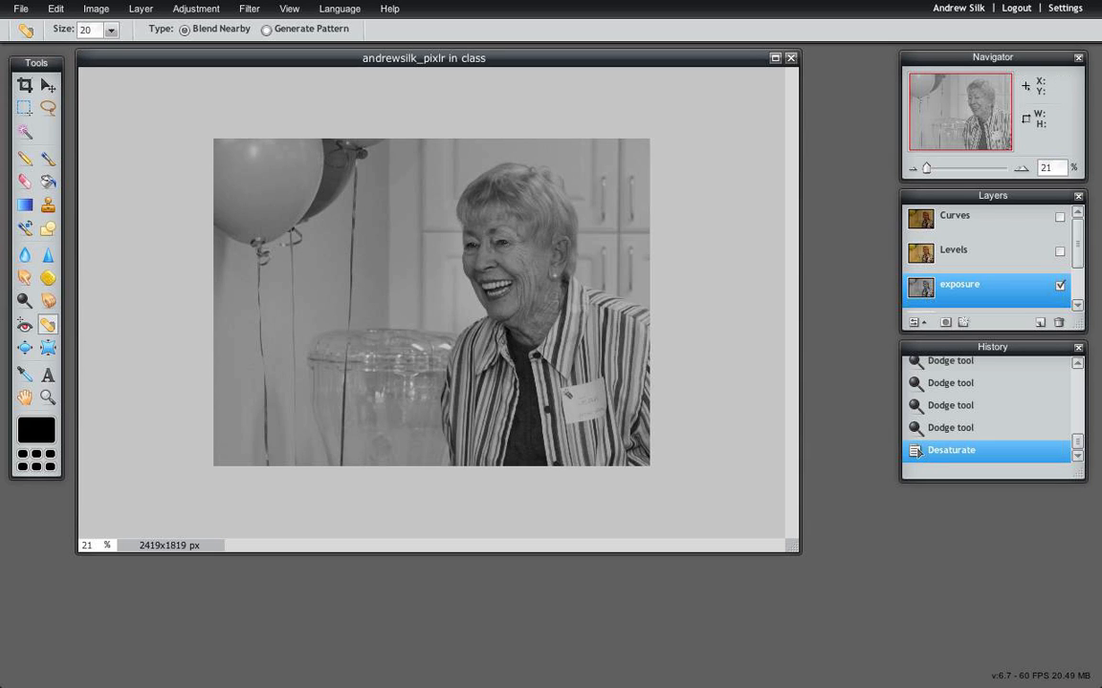
# - Open the image's save options for the computer and review the file formats, choosing JPEG at quality 80
pyautogui.click(23, 9)
pyautogui.click(502, 94)
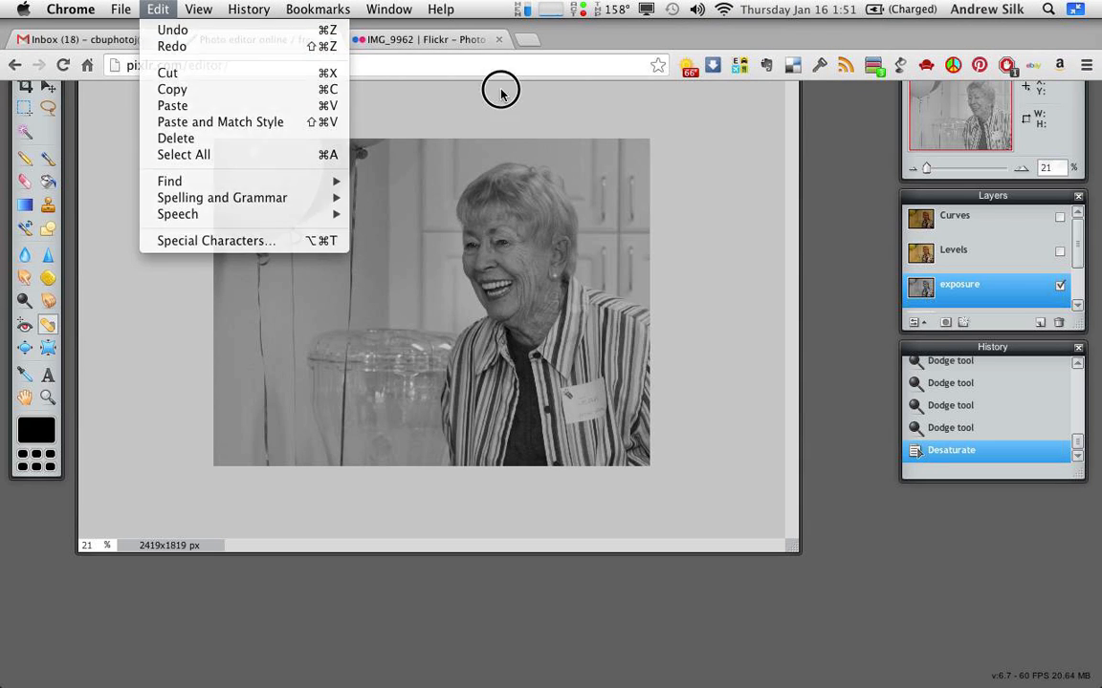
pyautogui.click(19, 11)
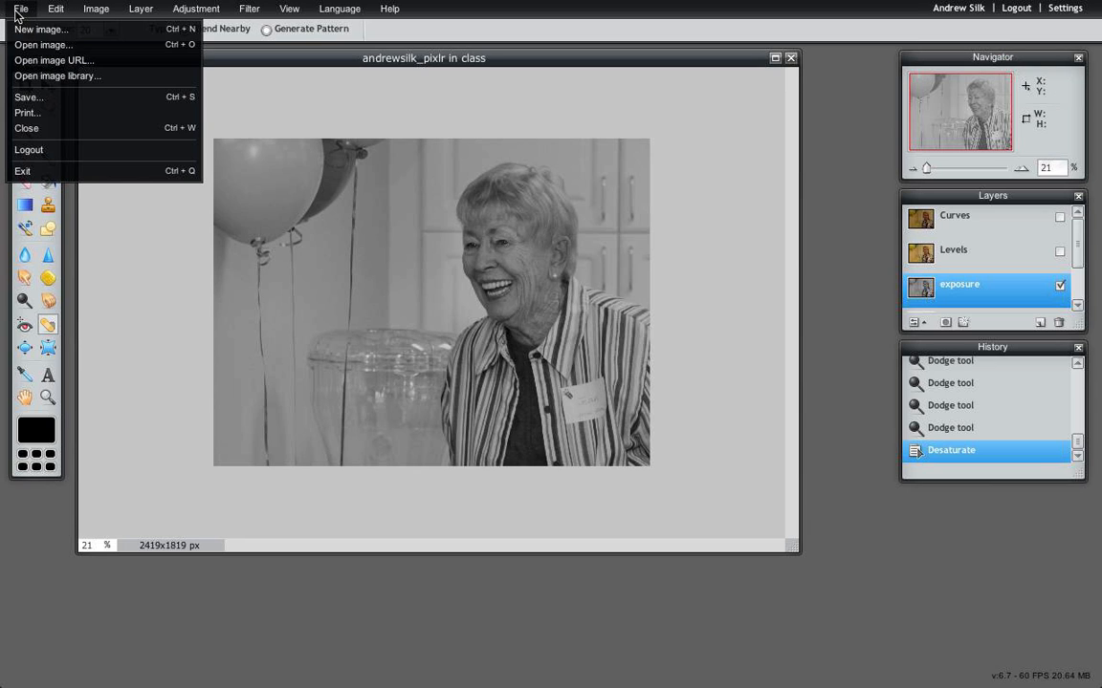
pyautogui.click(88, 99)
pyautogui.press('Return')
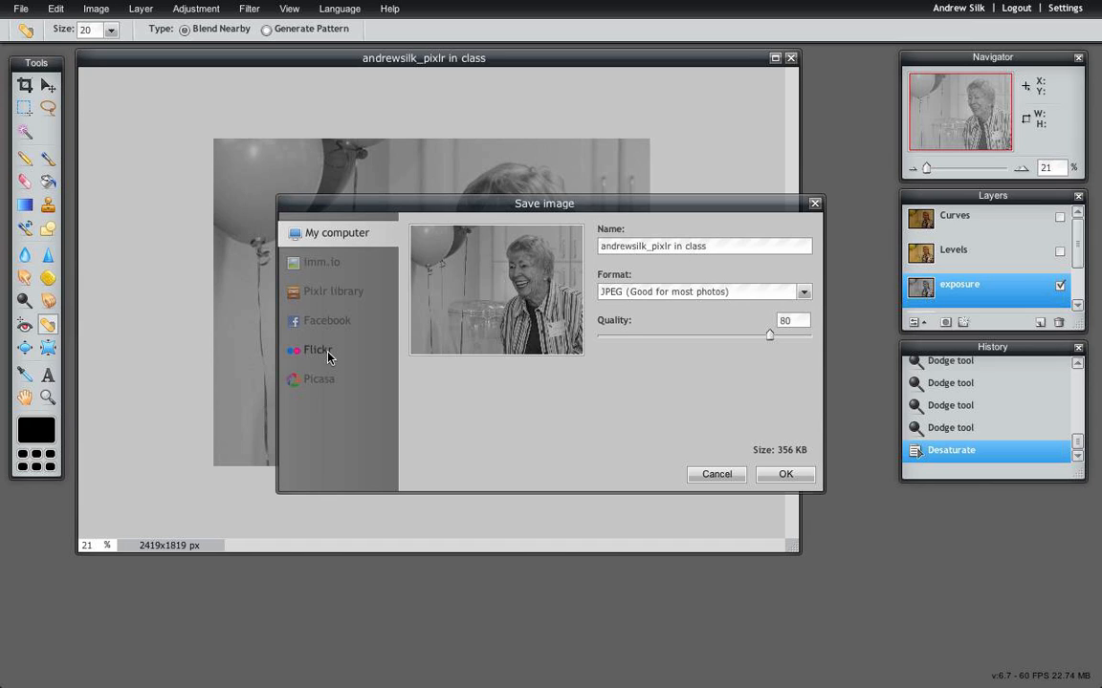
pyautogui.click(804, 292)
pyautogui.click(772, 265)
pyautogui.click(806, 293)
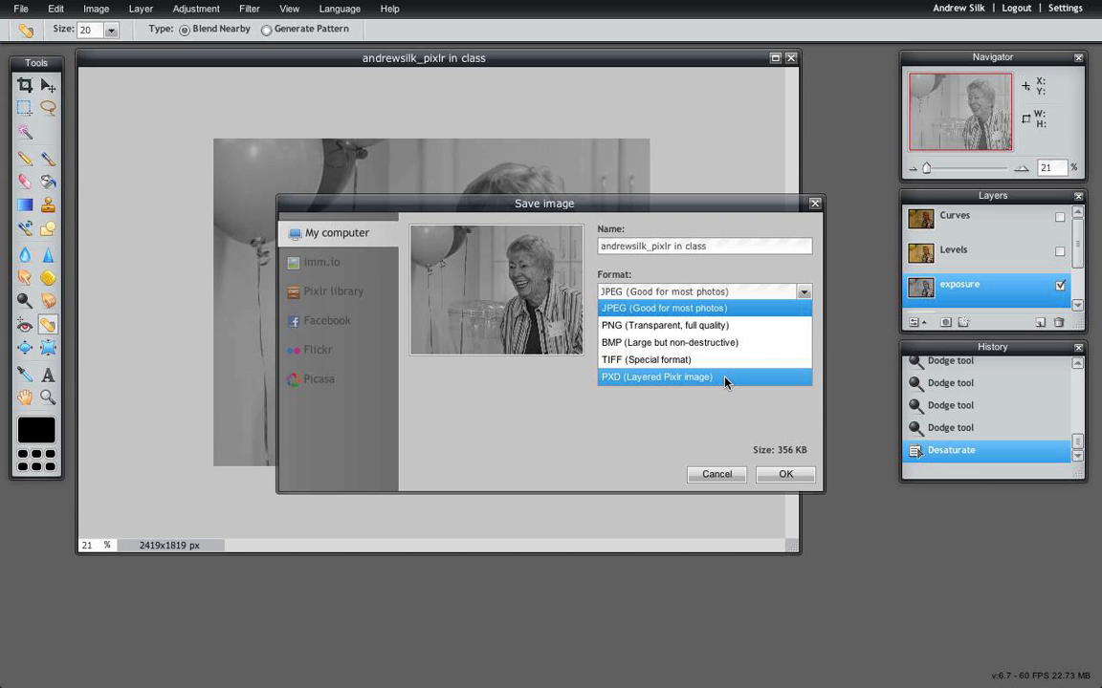
pyautogui.click(708, 306)
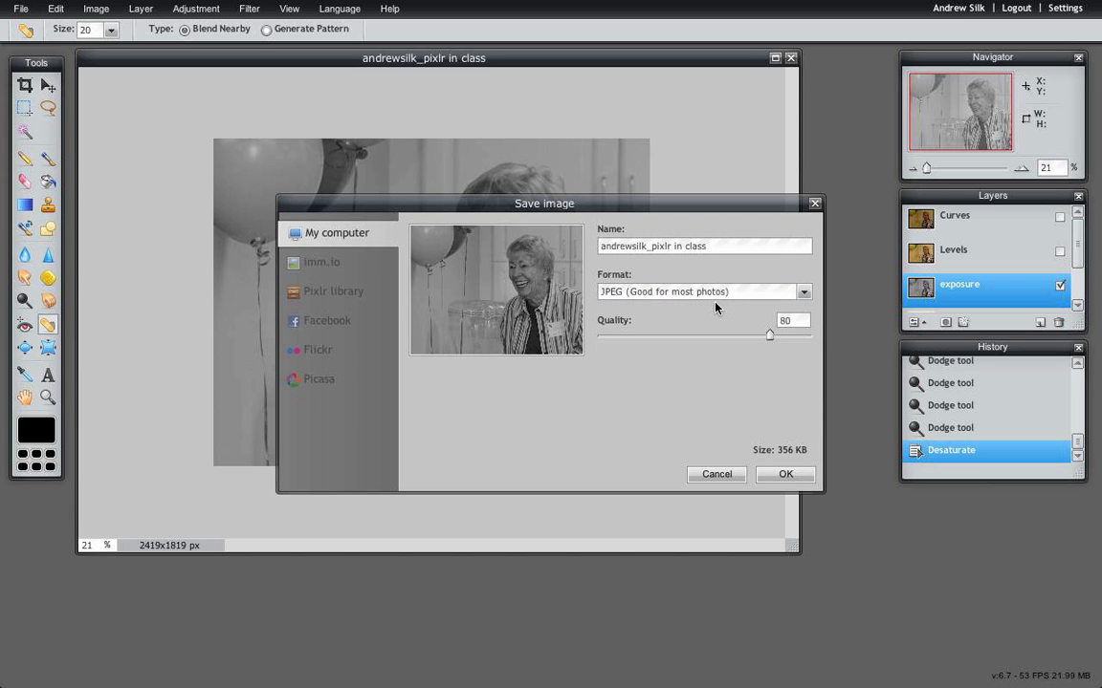
# - Start saving the JPEG to the Desktop, and cancel the save
pyautogui.click(783, 472)
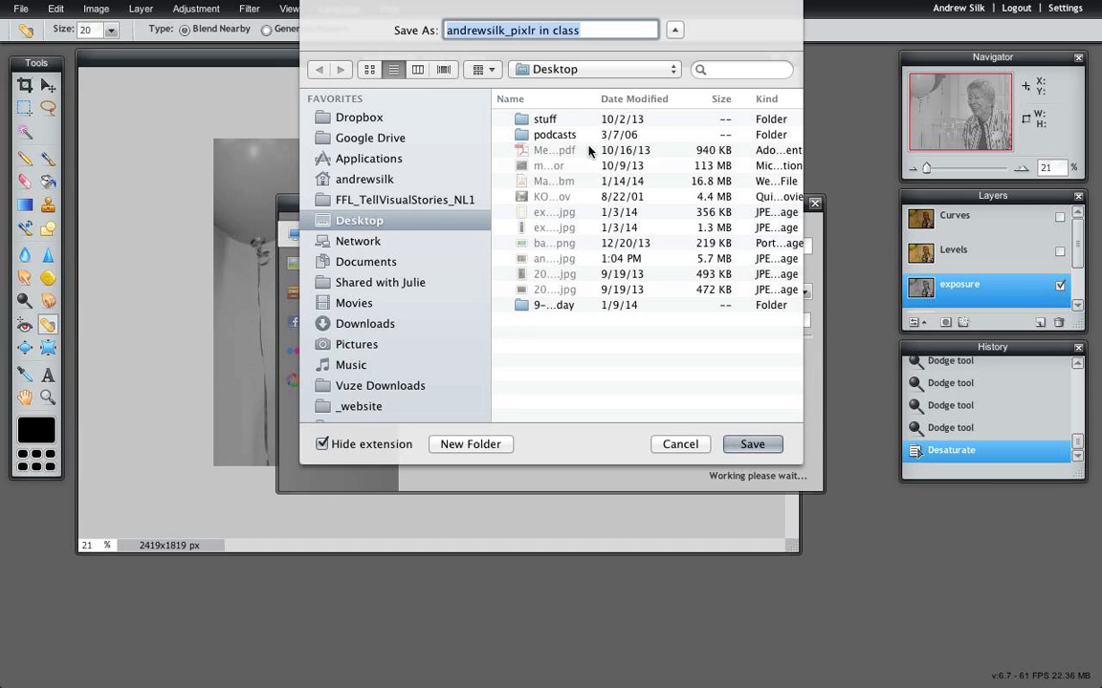
pyautogui.click(669, 444)
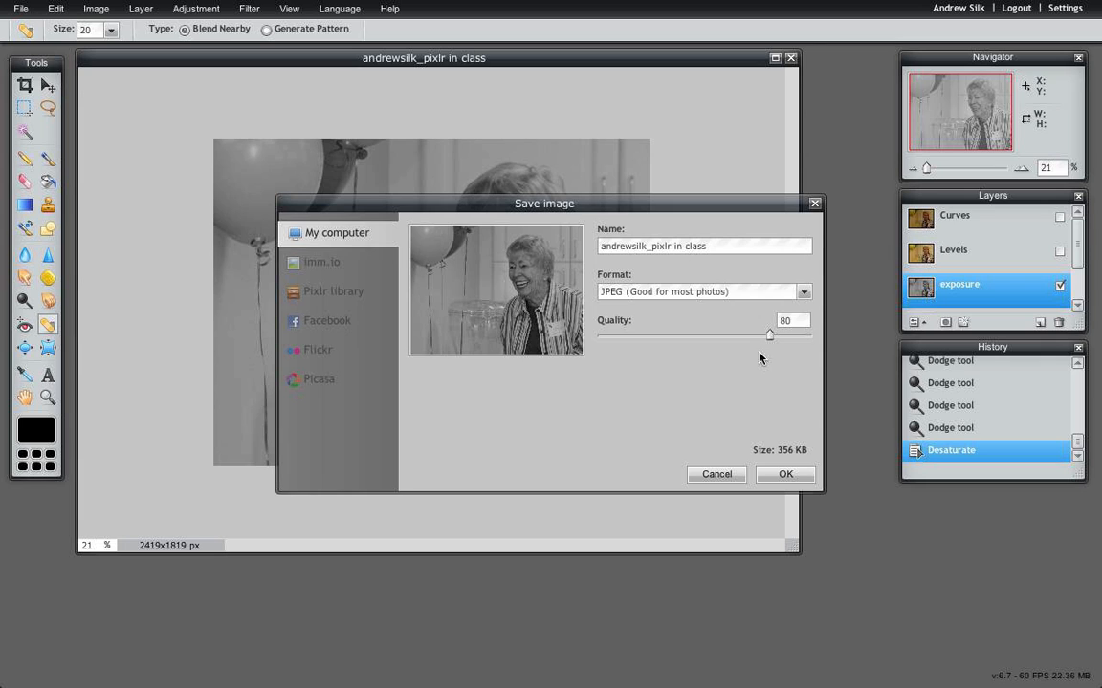
pyautogui.click(714, 472)
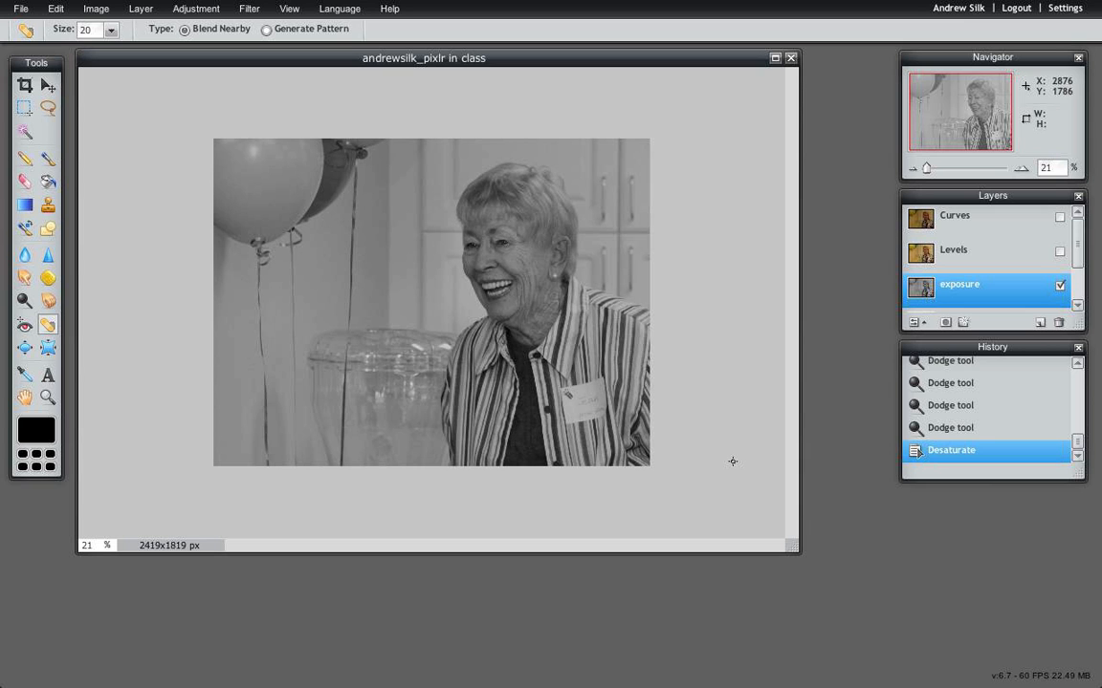
# - Switch to QuickTime Player
pyautogui.press('super+Tab')
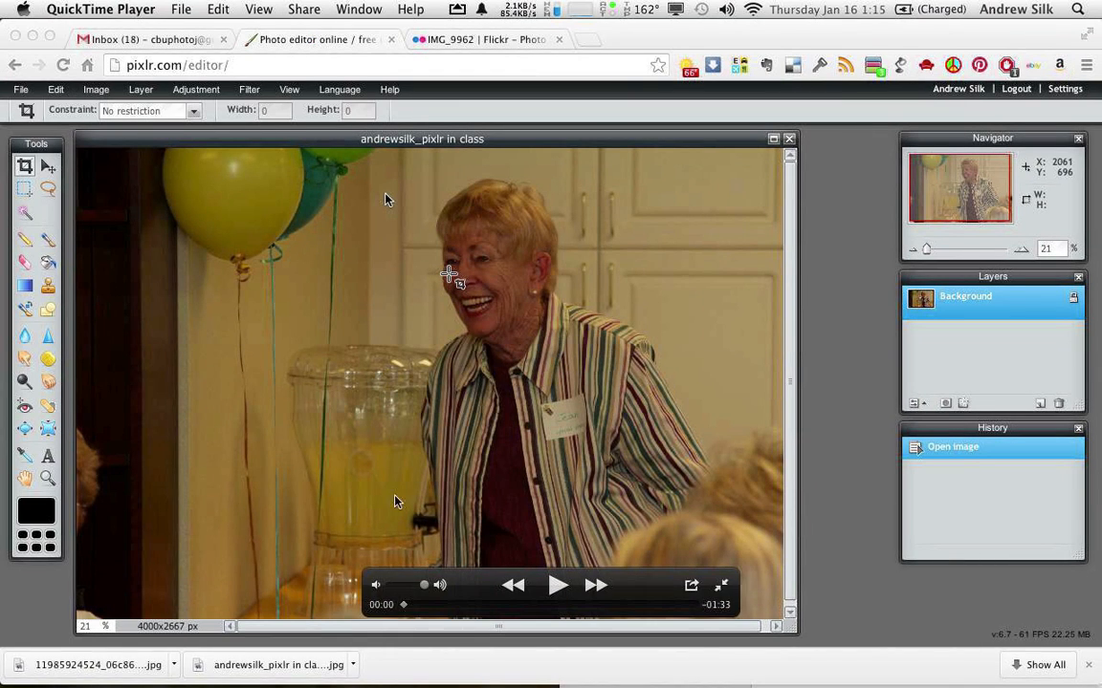